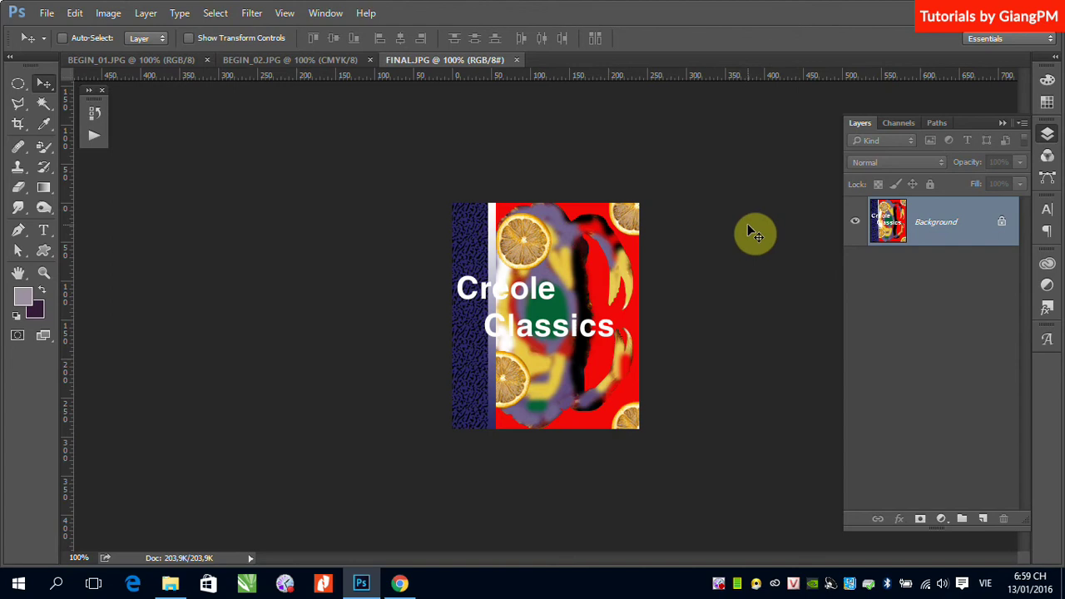
# Look over the open crab photo, texture image and finished Creole Classics poster
pyautogui.click(589, 302)
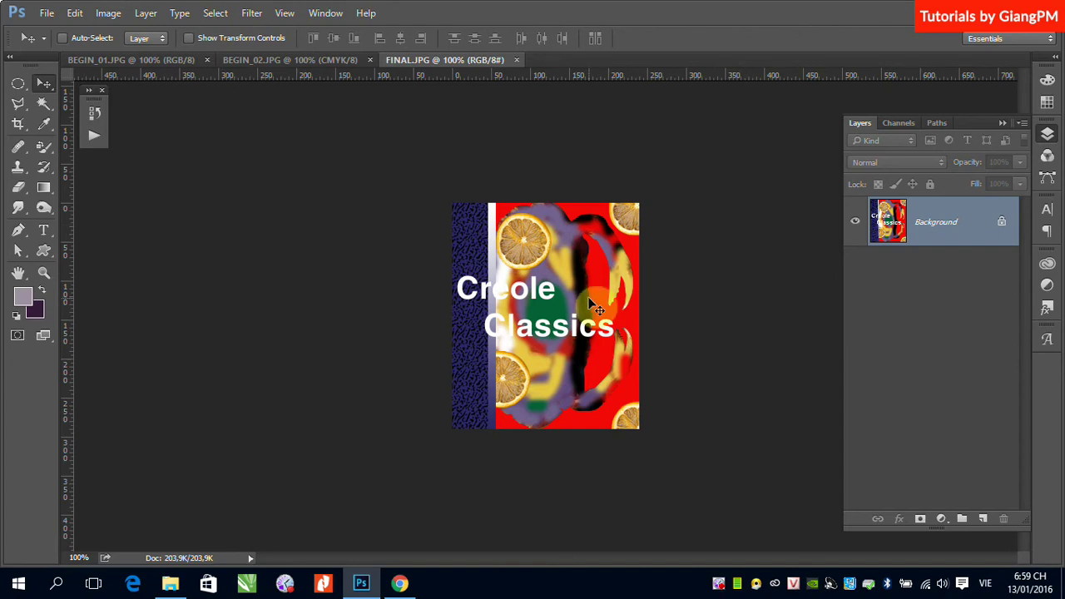
pyautogui.moveTo(588, 303); pyautogui.dragTo(443, 164)
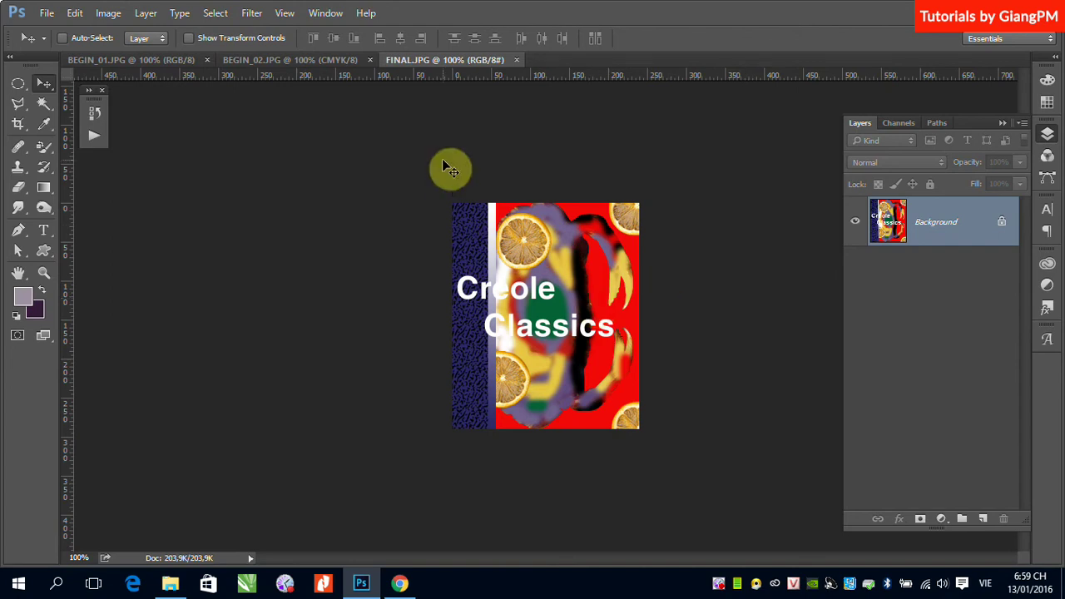
pyautogui.click(135, 62)
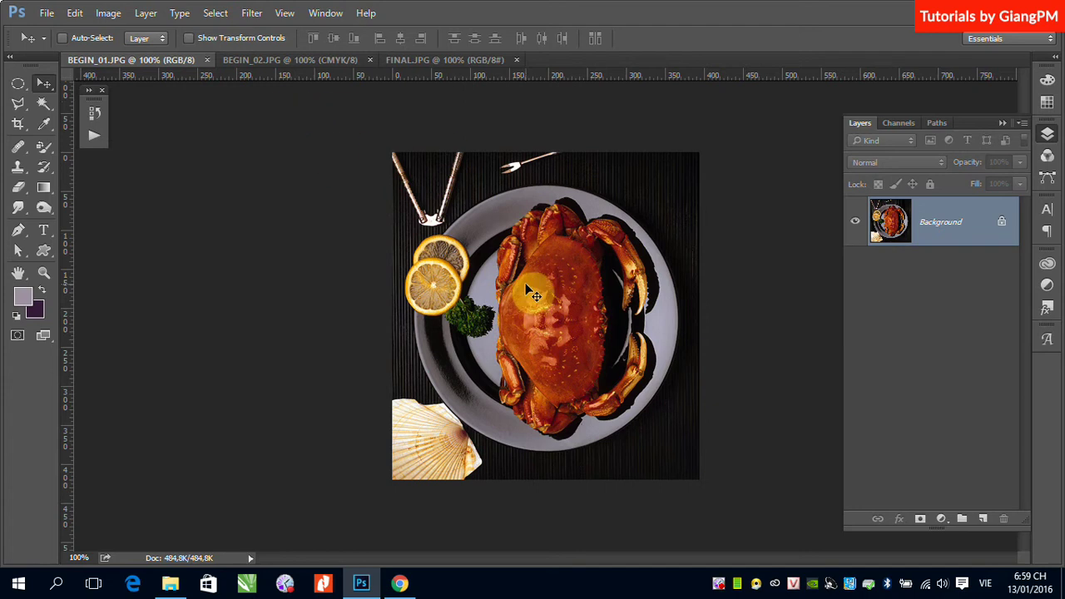
pyautogui.click(270, 63)
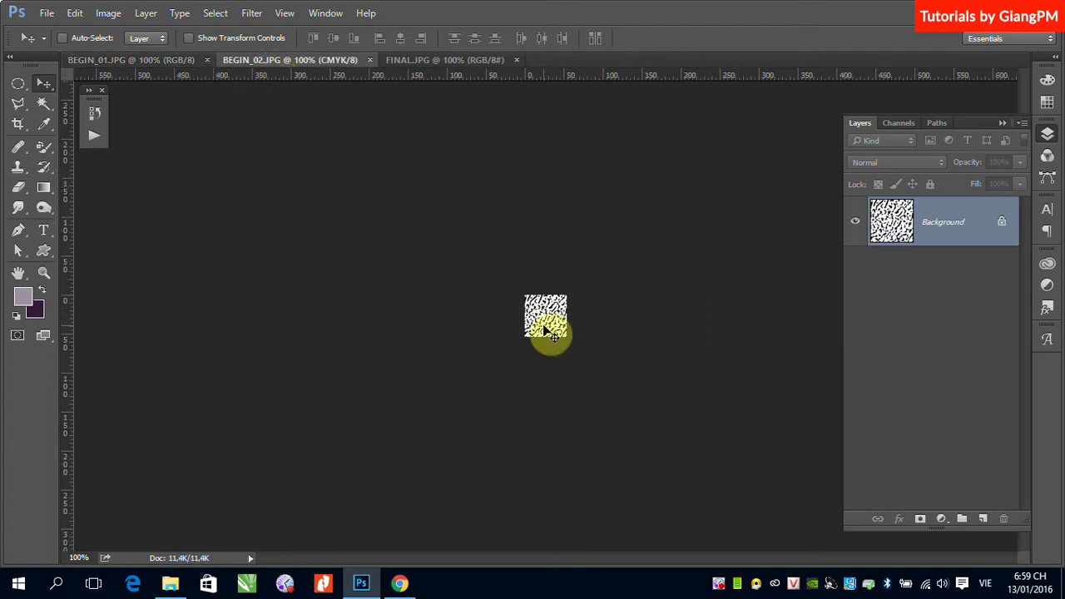
pyautogui.click(444, 62)
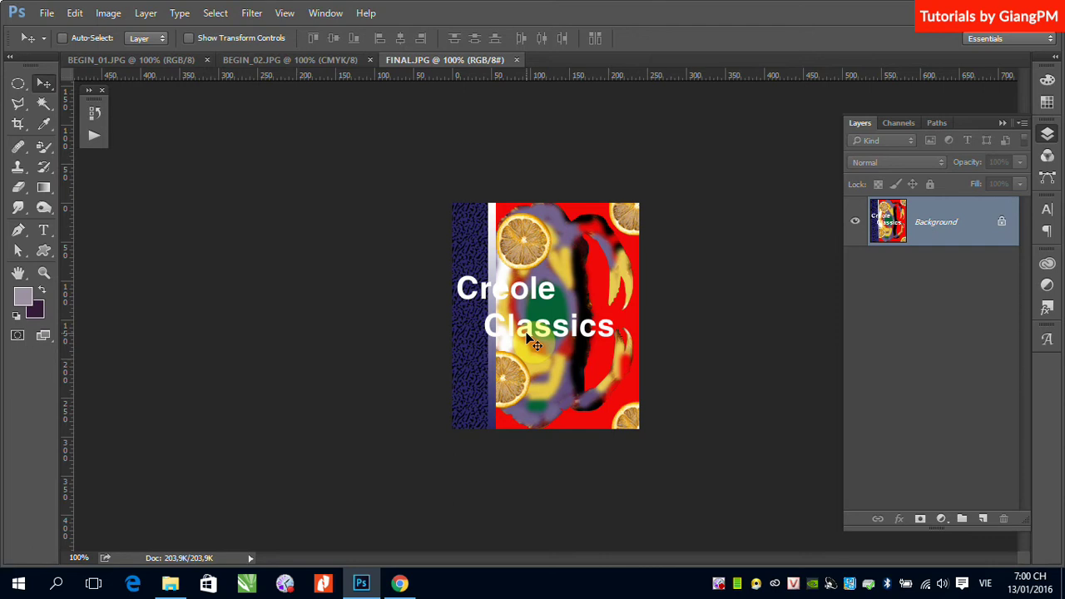
# Define the BEGIN_02 texture as a pattern under its default name BEGIN_02.JPG
pyautogui.click(313, 65)
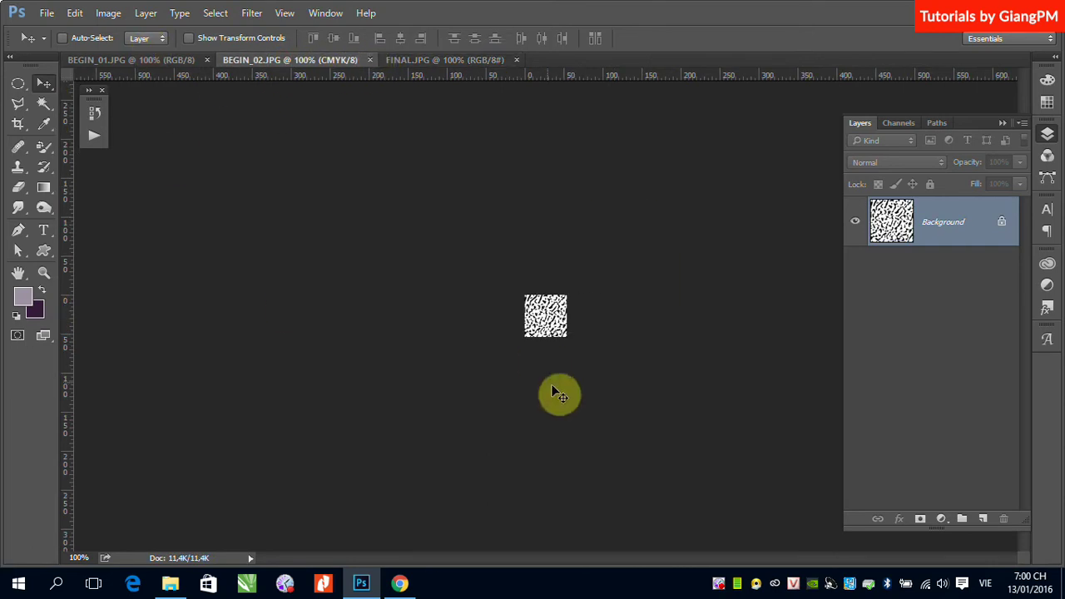
pyautogui.press('ctrl')
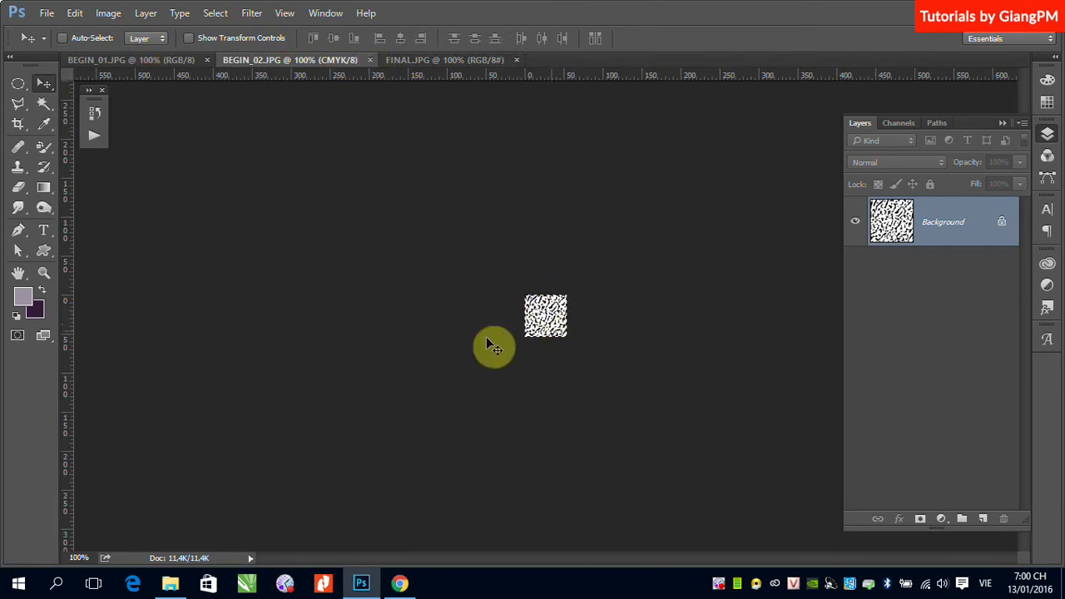
pyautogui.click(75, 12)
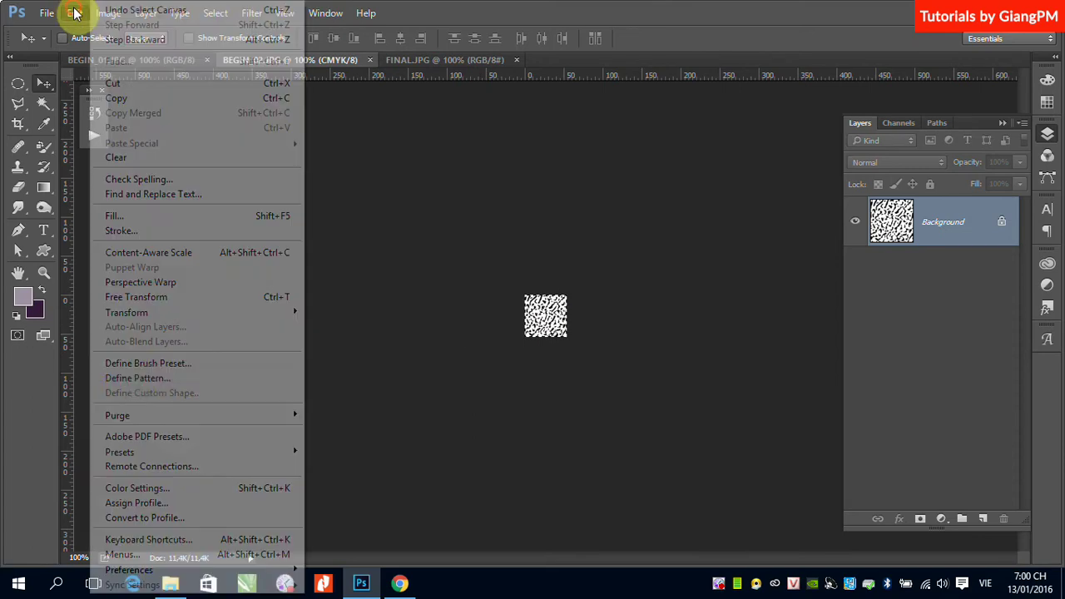
pyautogui.click(148, 379)
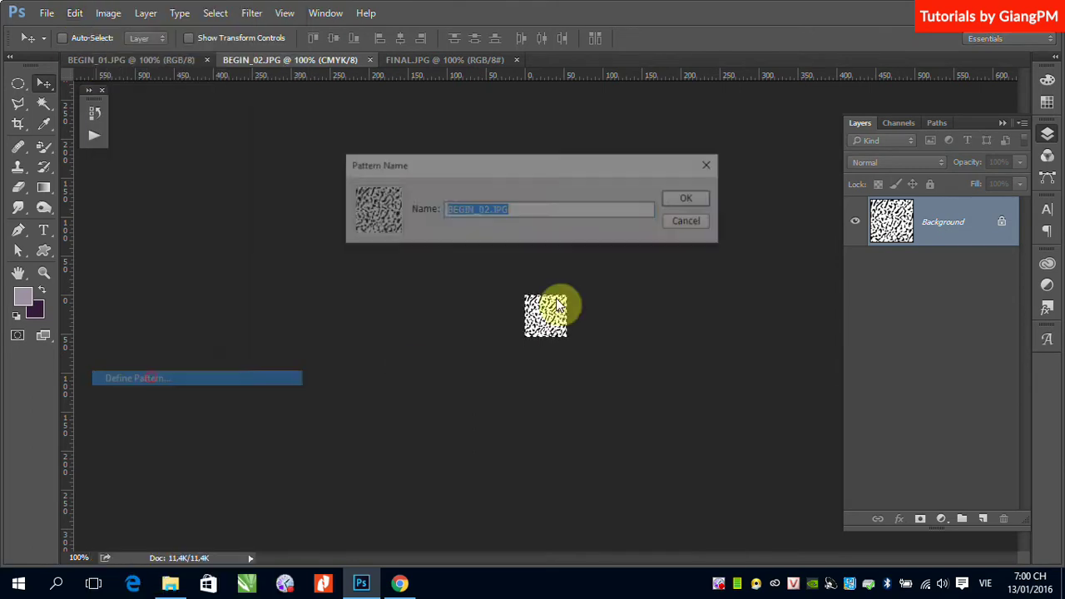
pyautogui.click(693, 200)
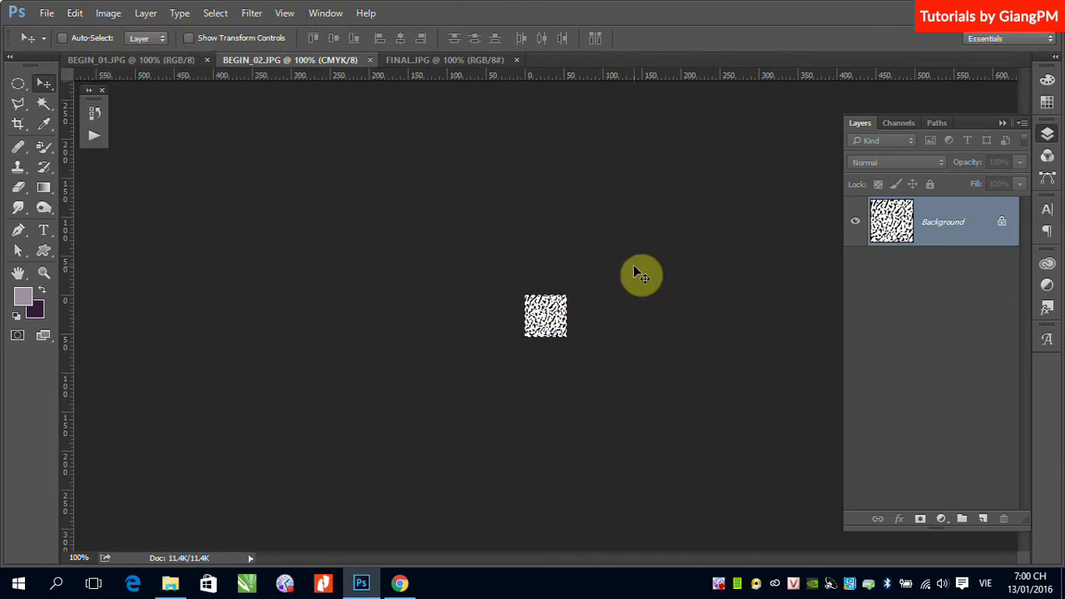
# Close the texture, collapse the Layers panel and tile FINAL.JPG and BEGIN_01.JPG 2-up vertically
pyautogui.click(371, 61)
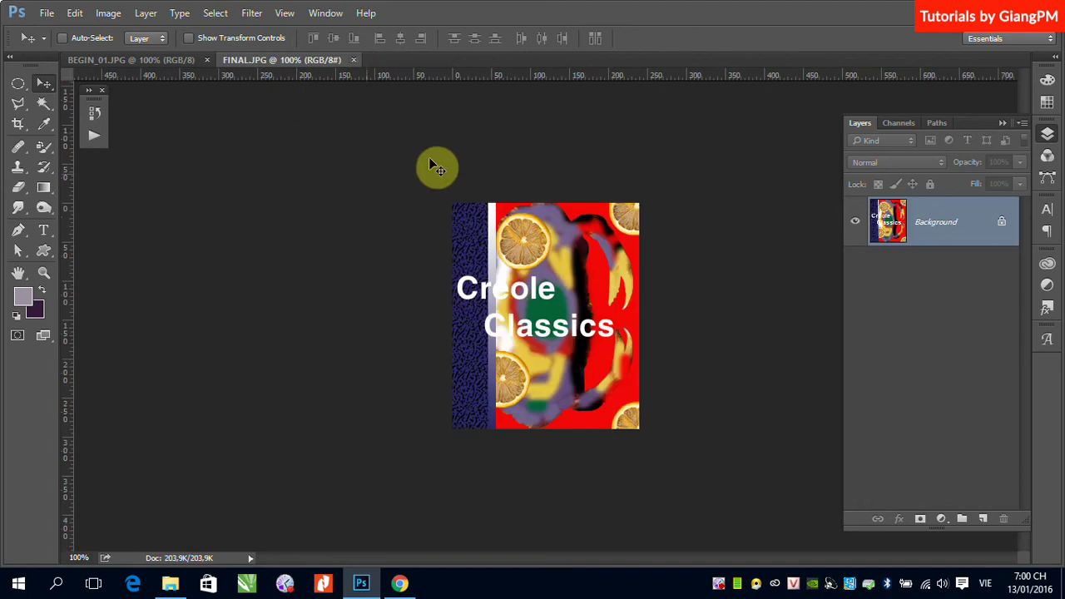
pyautogui.click(1003, 124)
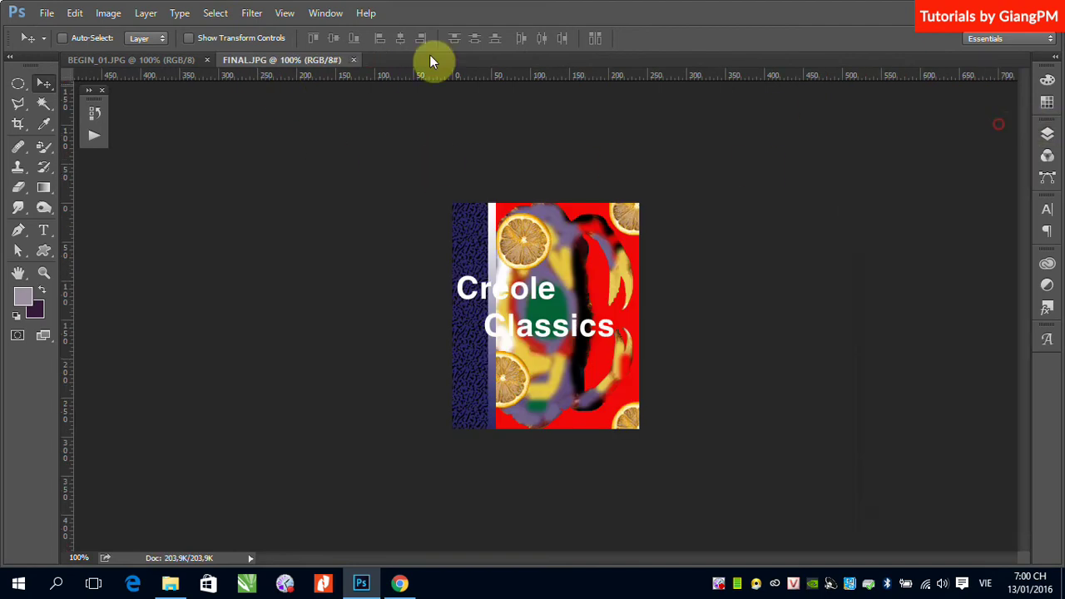
pyautogui.click(337, 14)
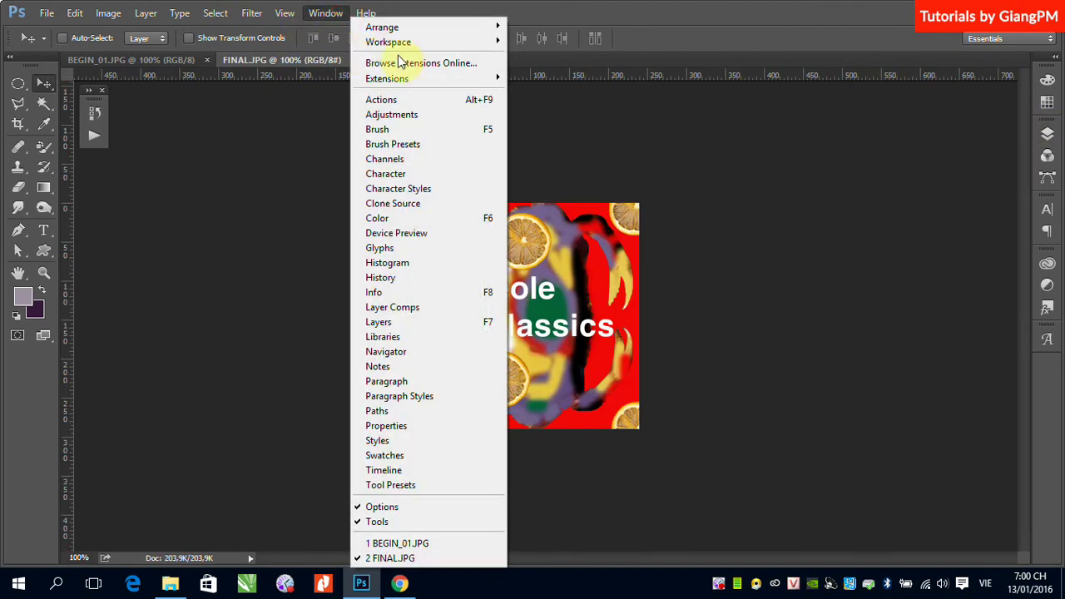
pyautogui.moveTo(383, 27)
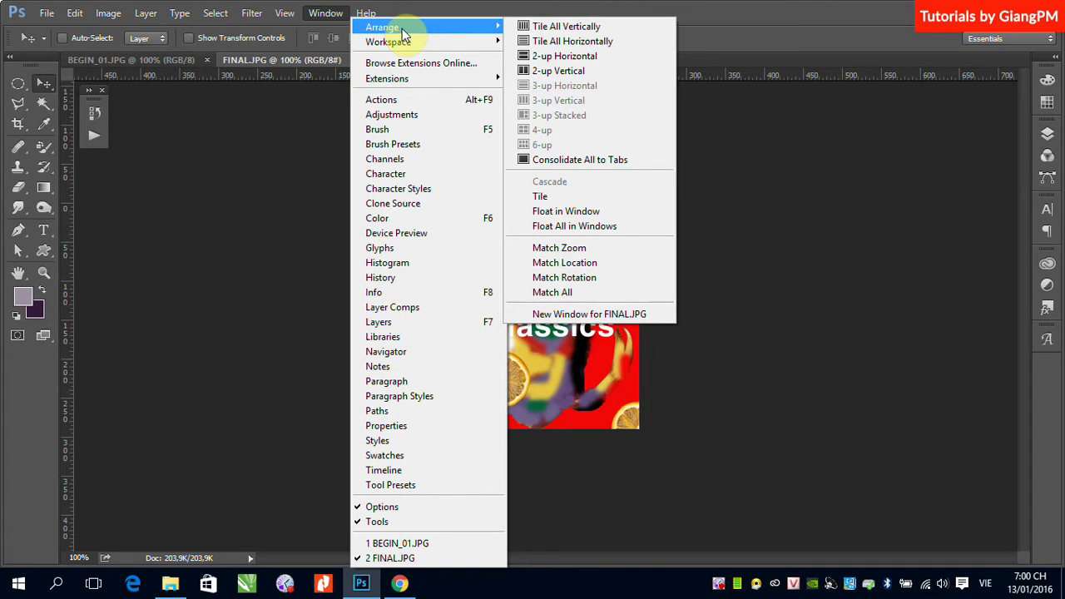
pyautogui.click(563, 75)
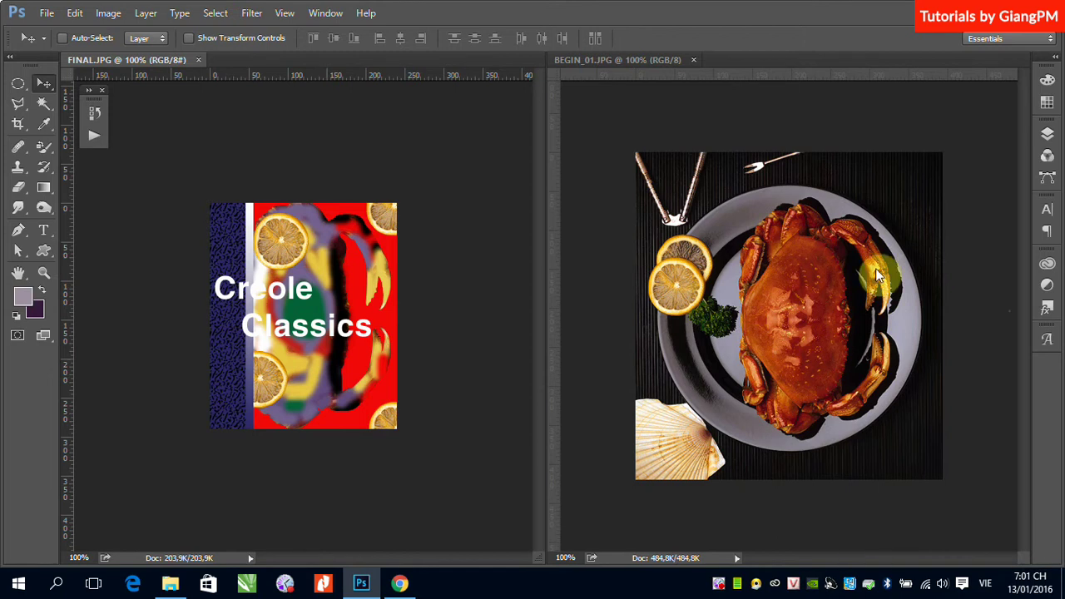
# Paint a Quick Selection over the crab's body, lower-left legs and claws in BEGIN_01.JPG
pyautogui.moveTo(849, 262); pyautogui.dragTo(200, 242)
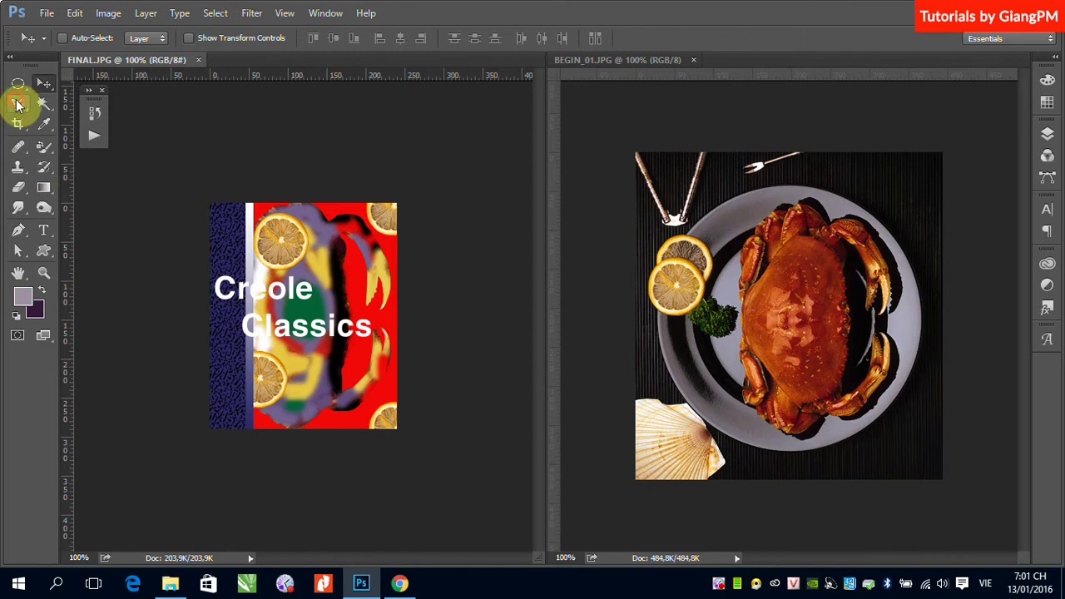
pyautogui.moveTo(17, 103); pyautogui.dragTo(106, 123)
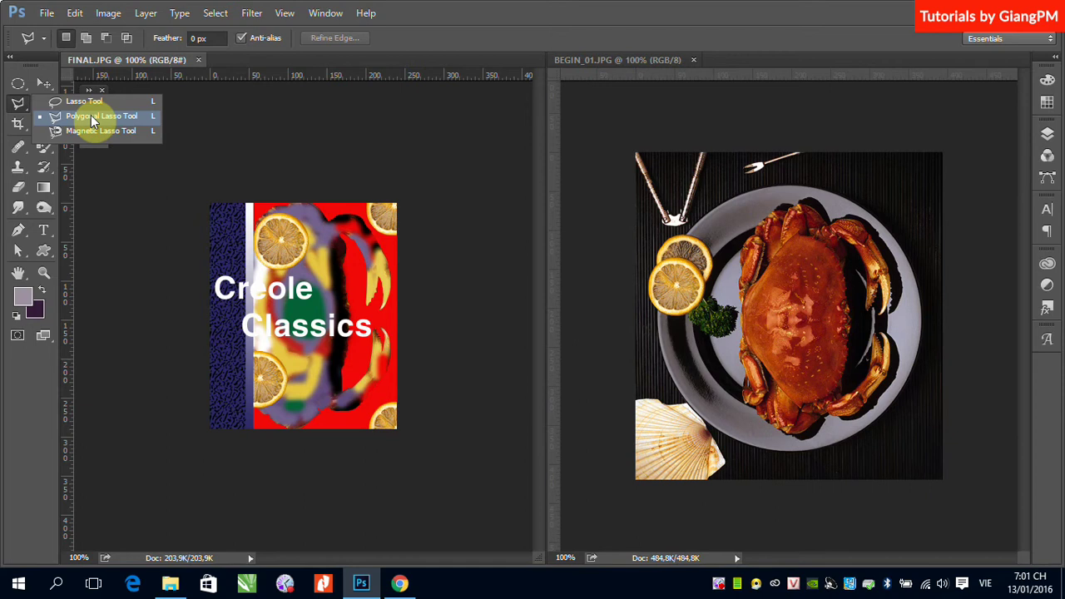
pyautogui.click(43, 147)
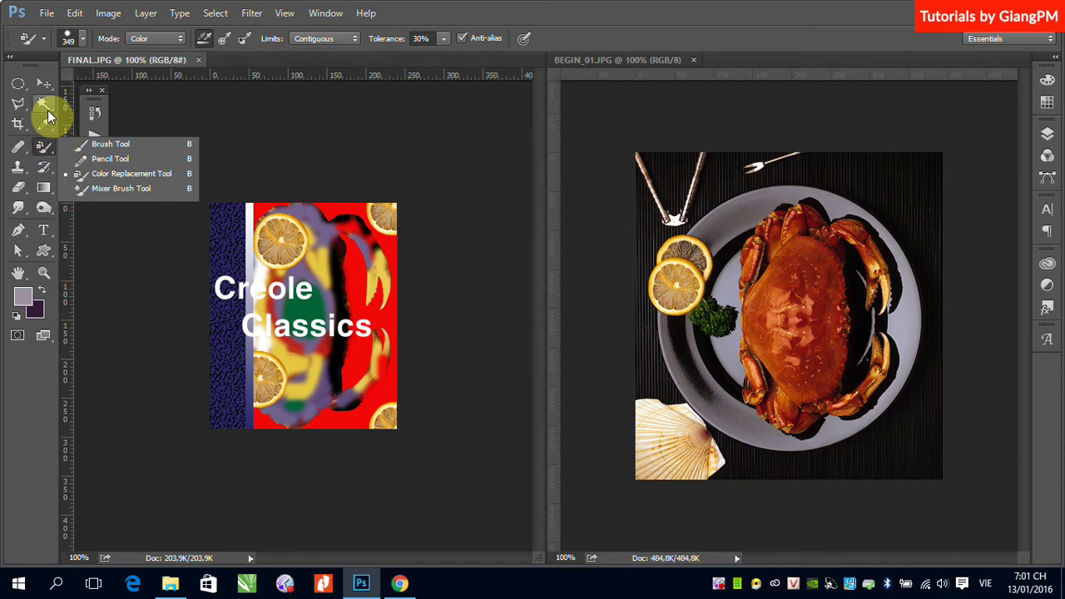
pyautogui.click(43, 103)
pyautogui.click(116, 101)
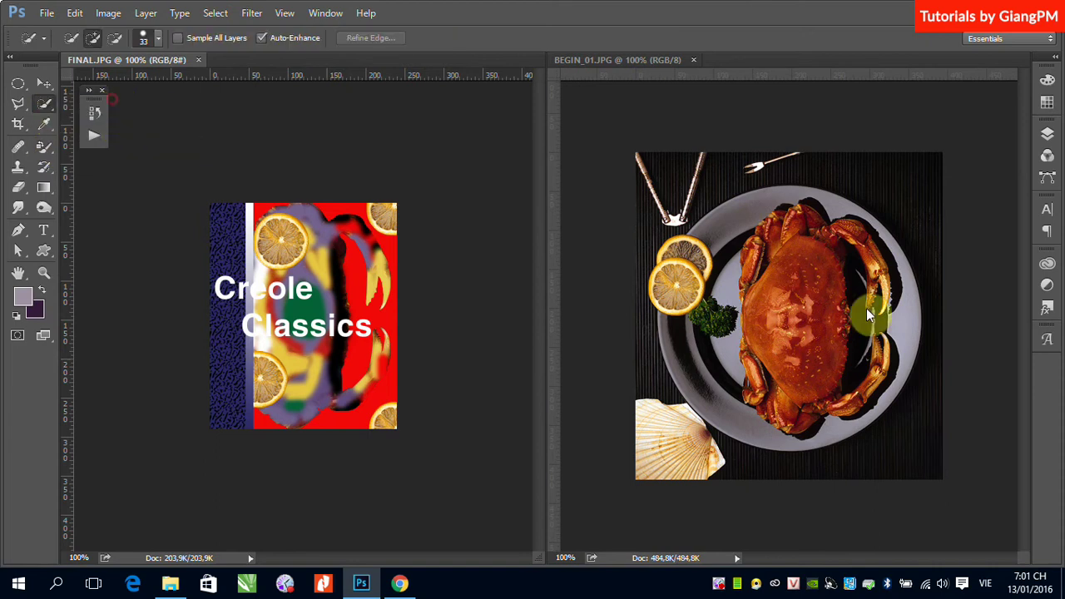
pyautogui.click(764, 285)
pyautogui.moveTo(764, 286)
pyautogui.mouseDown()
pyautogui.moveTo(823, 223)
pyautogui.moveTo(852, 239)
pyautogui.moveTo(878, 299)
pyautogui.moveTo(796, 404)
pyautogui.mouseUp()
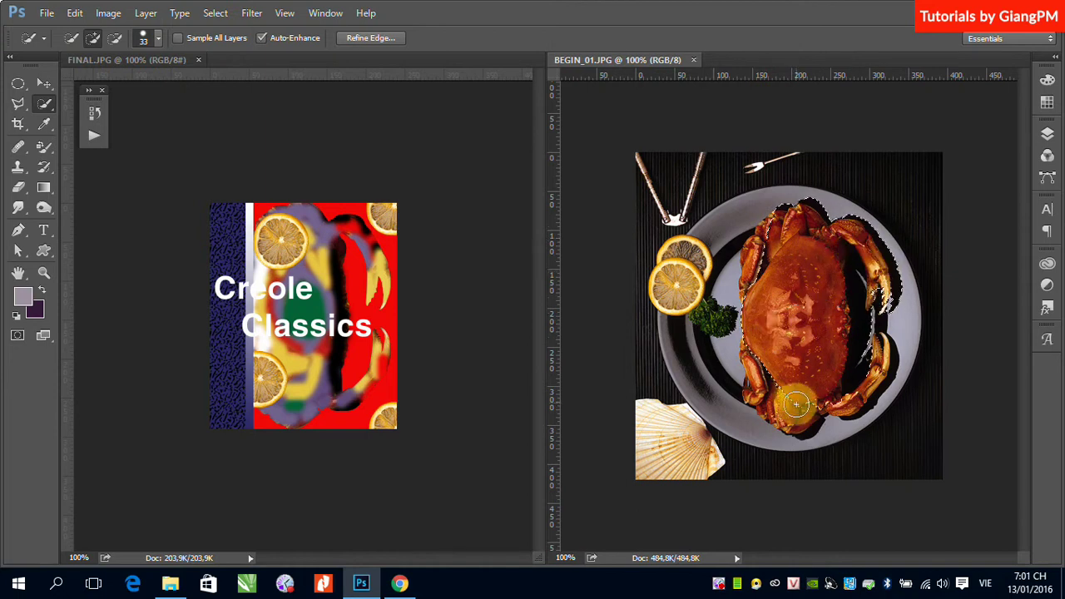
pyautogui.moveTo(795, 405)
pyautogui.mouseDown()
pyautogui.moveTo(752, 393)
pyautogui.moveTo(779, 276)
pyautogui.moveTo(869, 395)
pyautogui.moveTo(842, 402)
pyautogui.moveTo(874, 366)
pyautogui.moveTo(801, 357)
pyautogui.mouseUp()
pyautogui.moveTo(30, 123)
pyautogui.mouseDown()
pyautogui.moveTo(46, 105)
pyautogui.moveTo(102, 99)
pyautogui.mouseUp()
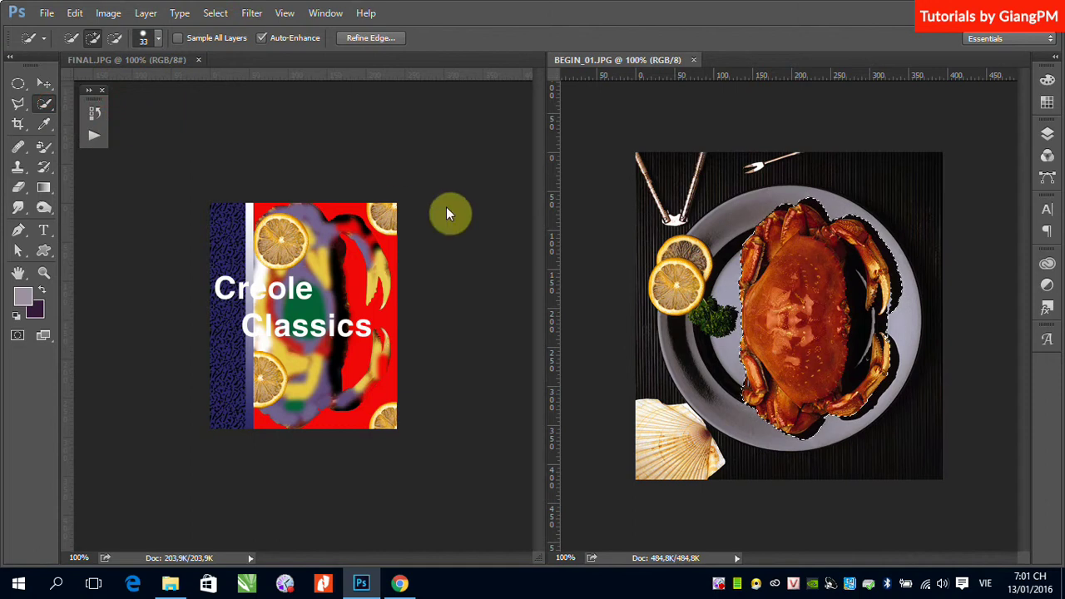
pyautogui.scroll(3, 915, 352)
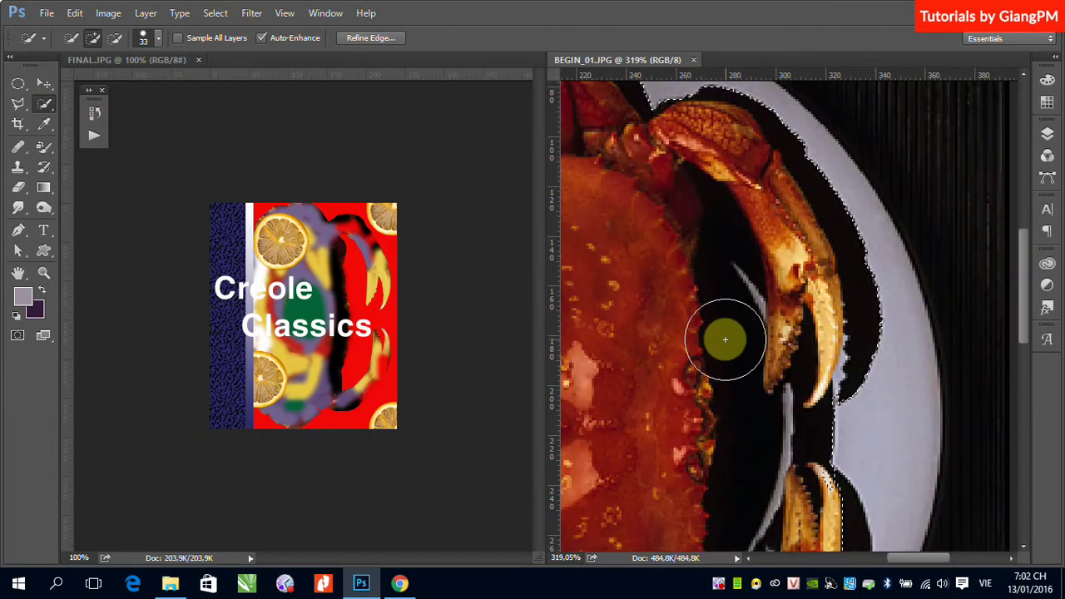
# Dismiss the Fill and selection menus and shrink the Quick Selection brush to 12 px
pyautogui.hotkey('shift', 'F5')
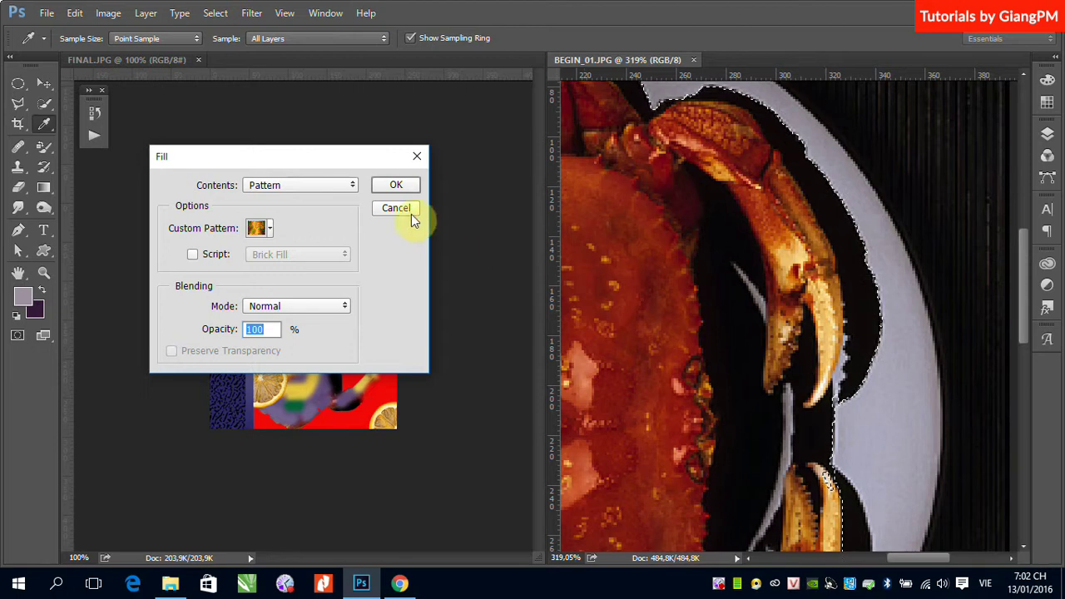
pyautogui.click(408, 213)
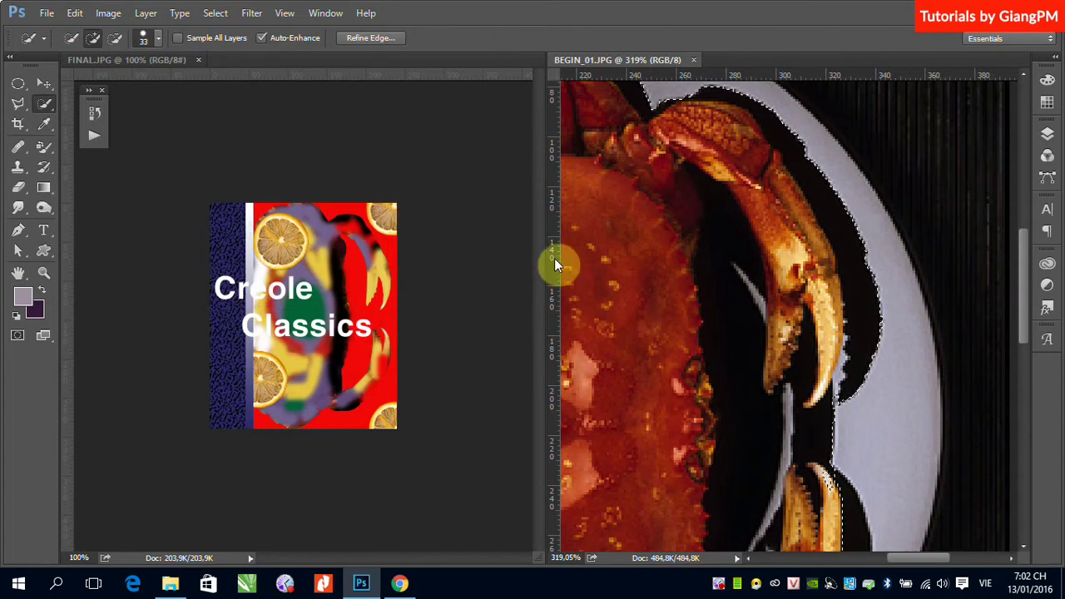
pyautogui.rightClick(734, 300)
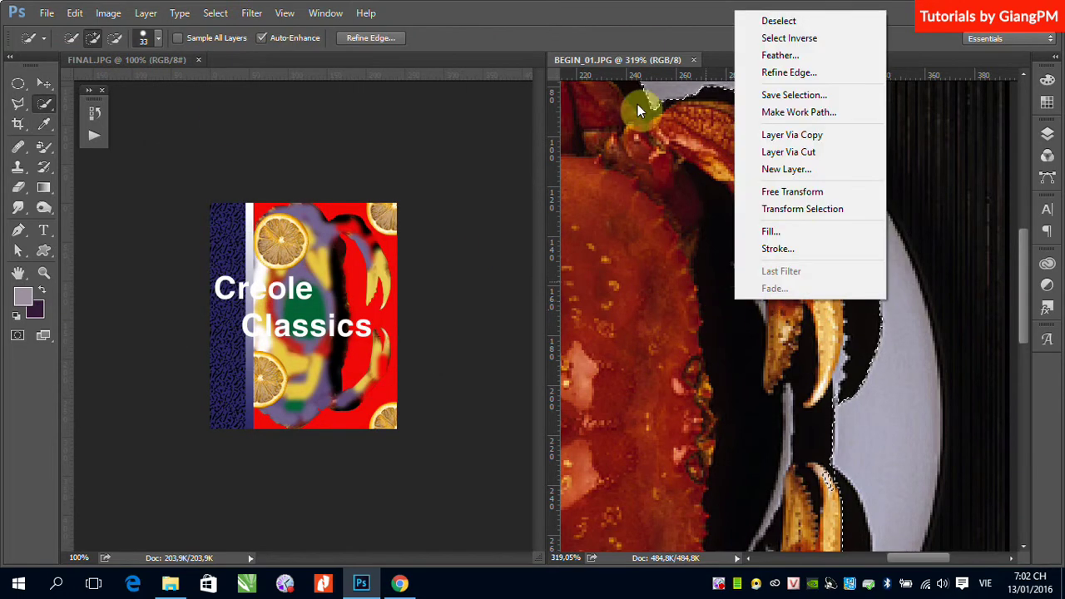
pyautogui.click(651, 25)
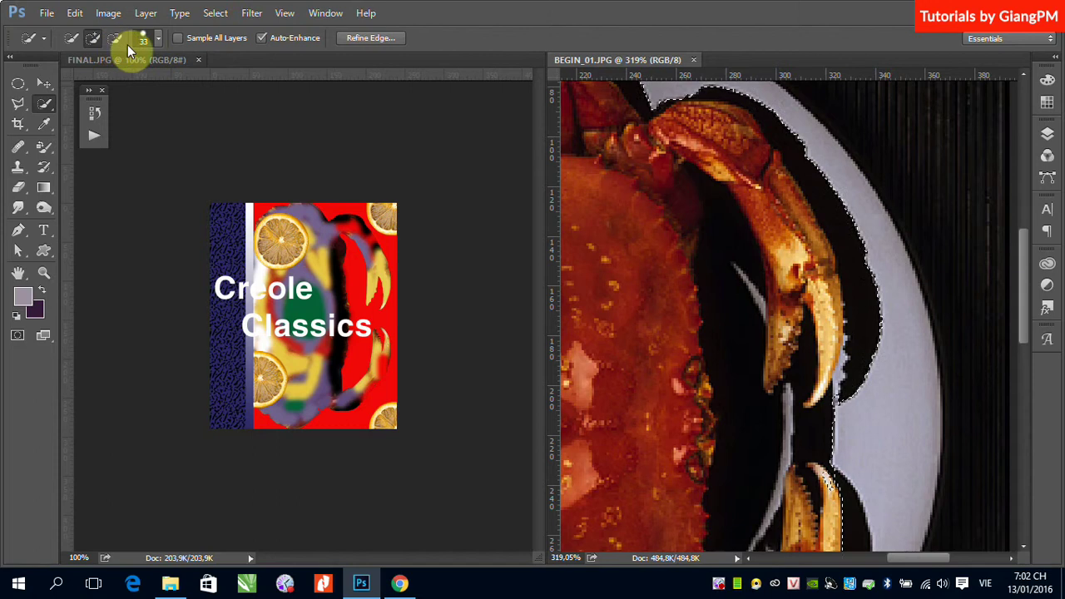
pyautogui.click(158, 39)
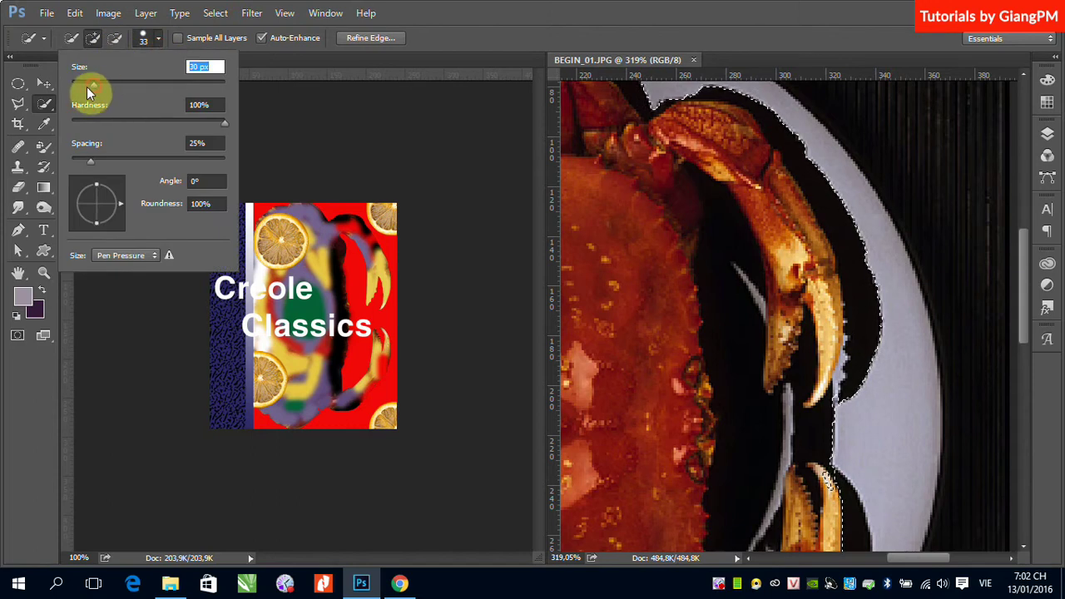
pyautogui.moveTo(100, 86); pyautogui.dragTo(81, 88)
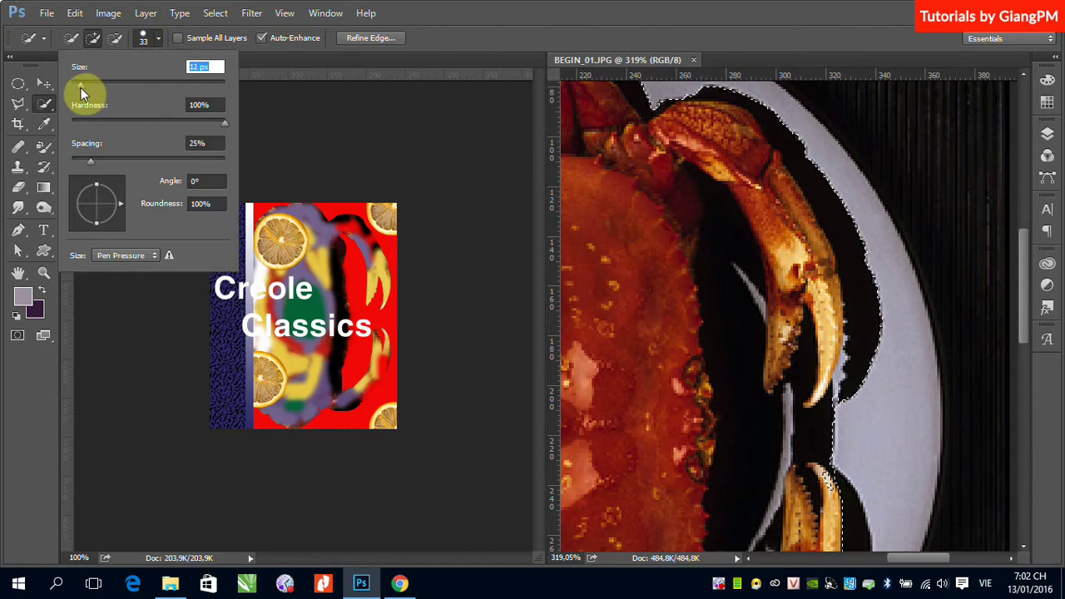
# Subtract the dark gap beside the claw and along its right edge from the selection
pyautogui.click(736, 326)
pyautogui.keyDown('alt'); pyautogui.click(739, 348); pyautogui.keyUp('alt')
pyautogui.moveTo(739, 348); pyautogui.dragTo(721, 210)
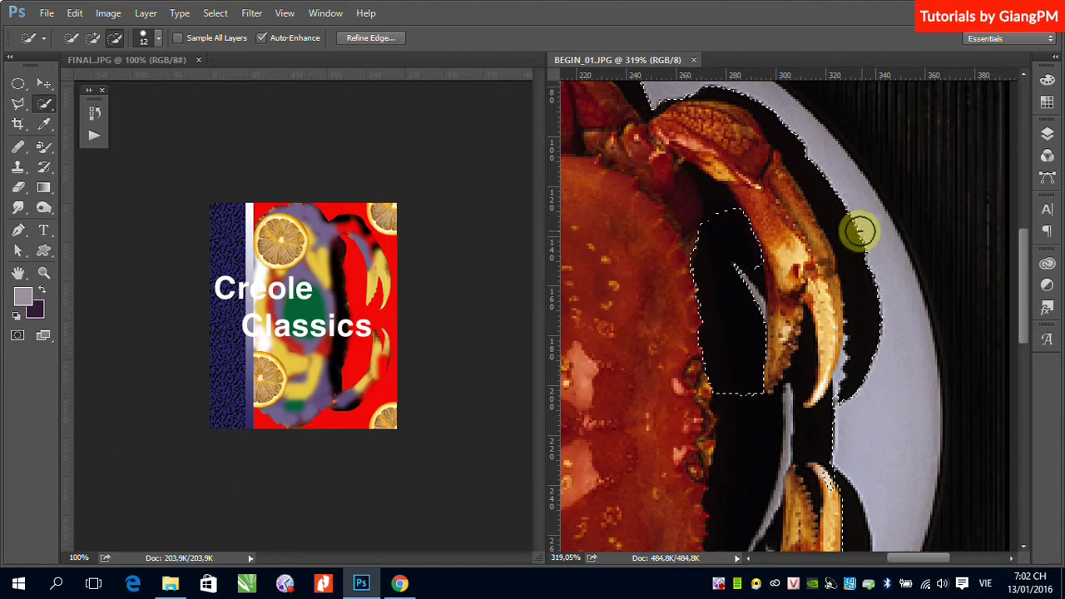
pyautogui.moveTo(856, 259)
pyautogui.mouseDown()
pyautogui.moveTo(876, 320)
pyautogui.moveTo(827, 429)
pyautogui.moveTo(809, 387)
pyautogui.moveTo(825, 409)
pyautogui.moveTo(861, 386)
pyautogui.moveTo(864, 508)
pyautogui.mouseUp()
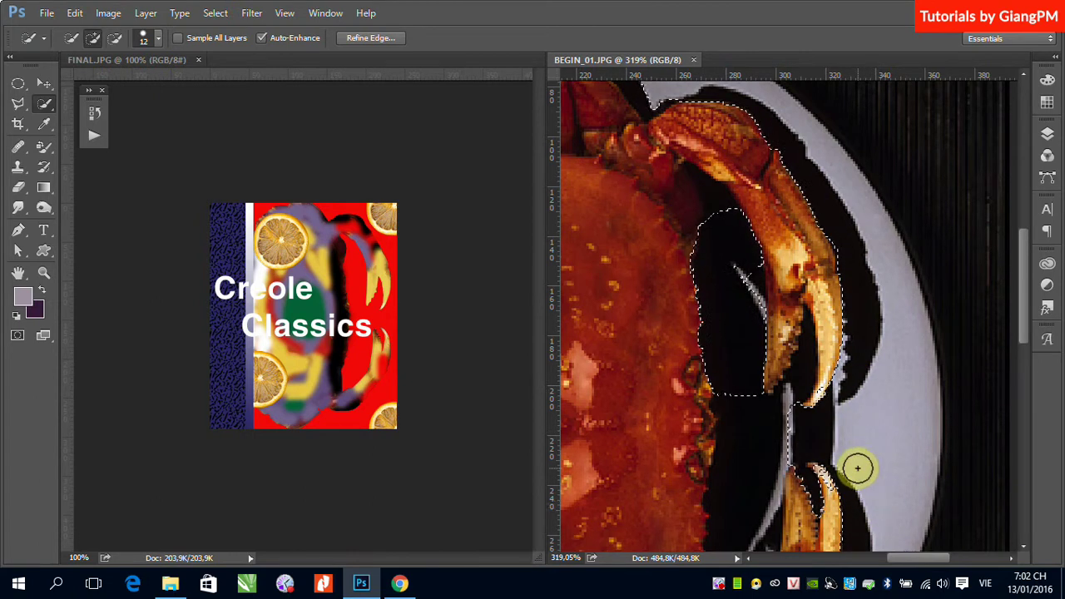
pyautogui.scroll(-5, 866, 375)
pyautogui.scroll(-1, 844, 297)
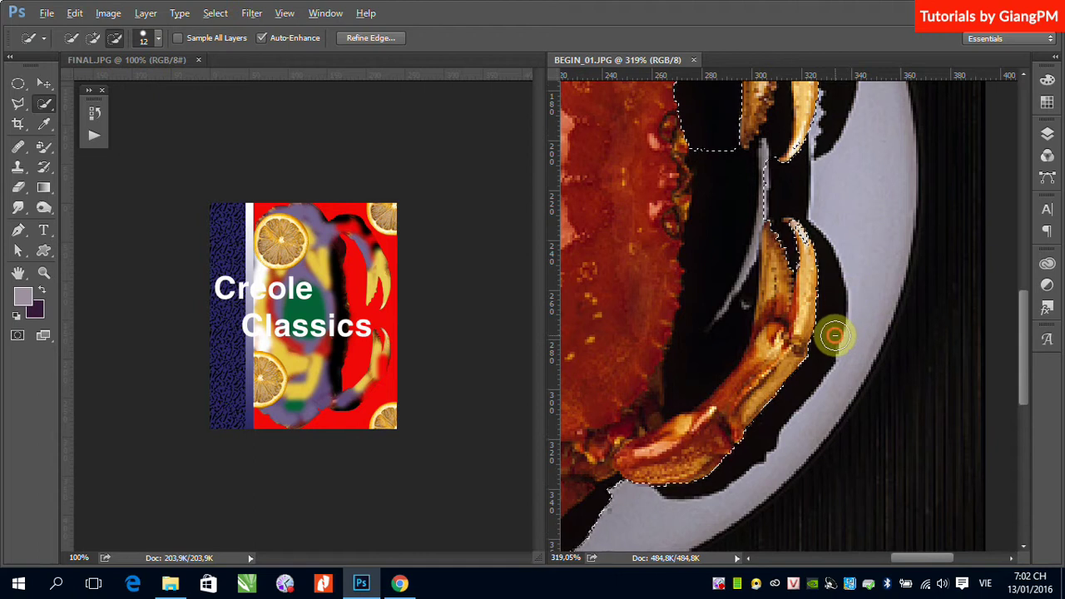
# Alt-brush the plate shadow off the claw edge and above the crab, then zoom out
pyautogui.press('alt')
pyautogui.moveTo(704, 355)
pyautogui.mouseDown()
pyautogui.moveTo(721, 291)
pyautogui.moveTo(690, 388)
pyautogui.mouseUp()
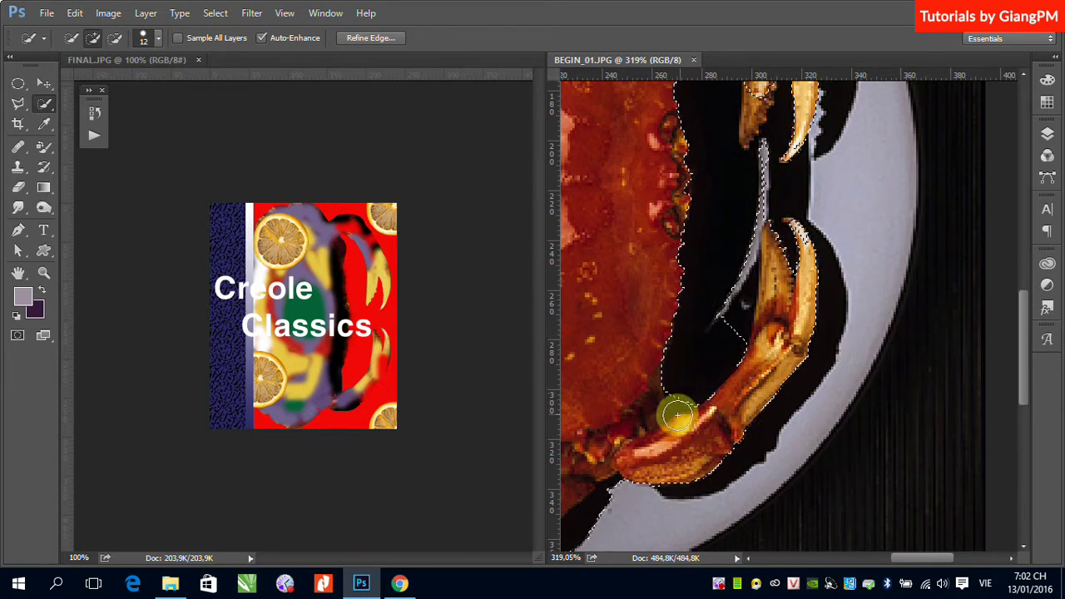
pyautogui.scroll(-4, 916, 174)
pyautogui.hscroll(-4, 916, 175)
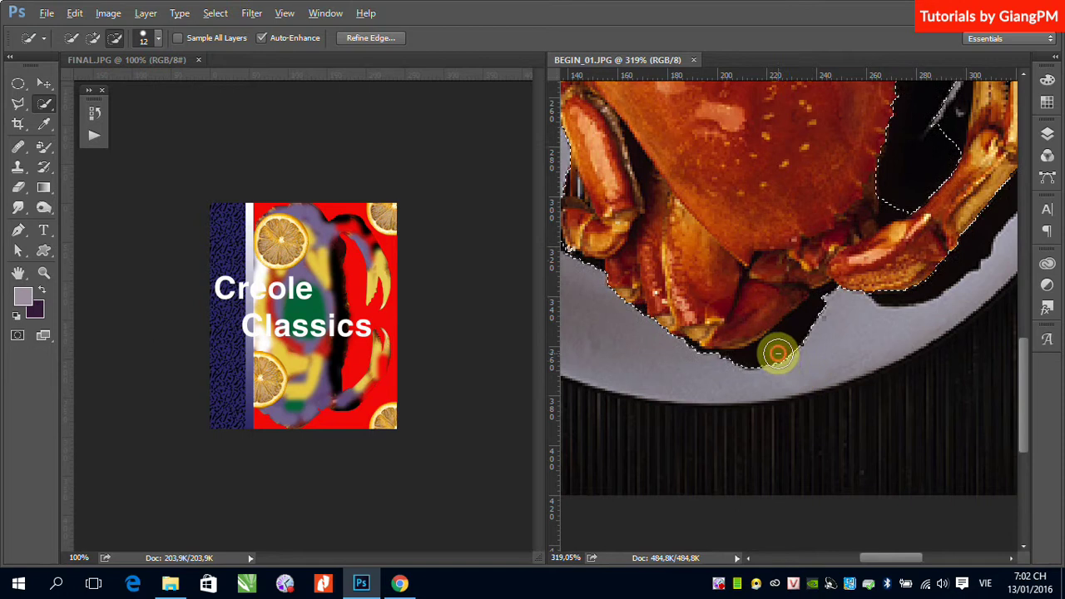
pyautogui.moveTo(739, 304); pyautogui.dragTo(886, 354)
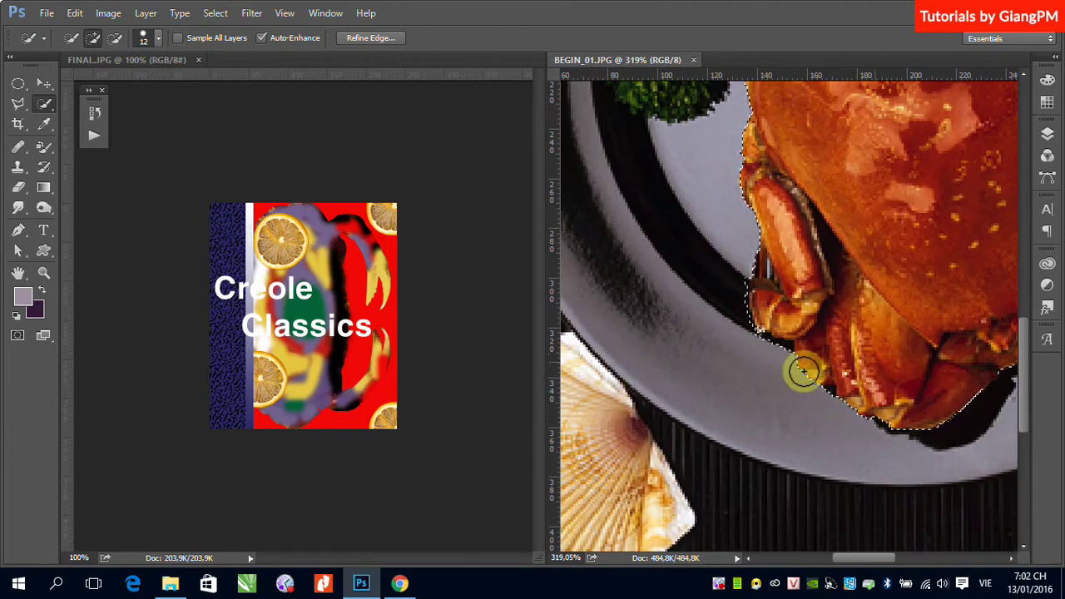
pyautogui.moveTo(858, 155); pyautogui.dragTo(764, 386)
pyautogui.scroll(3, 765, 387)
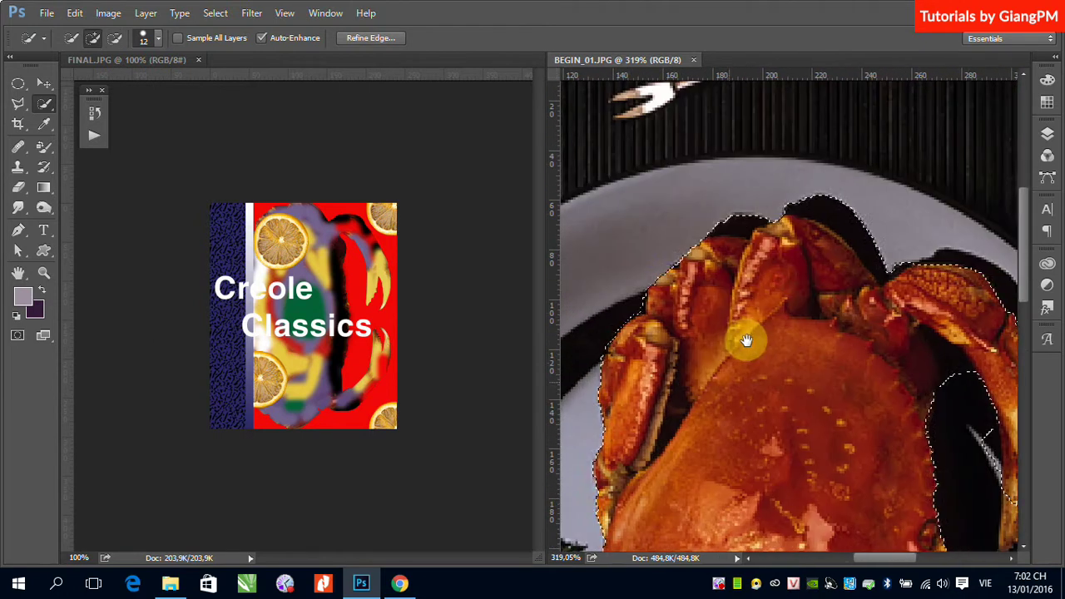
pyautogui.press('alt')
pyautogui.click(829, 211)
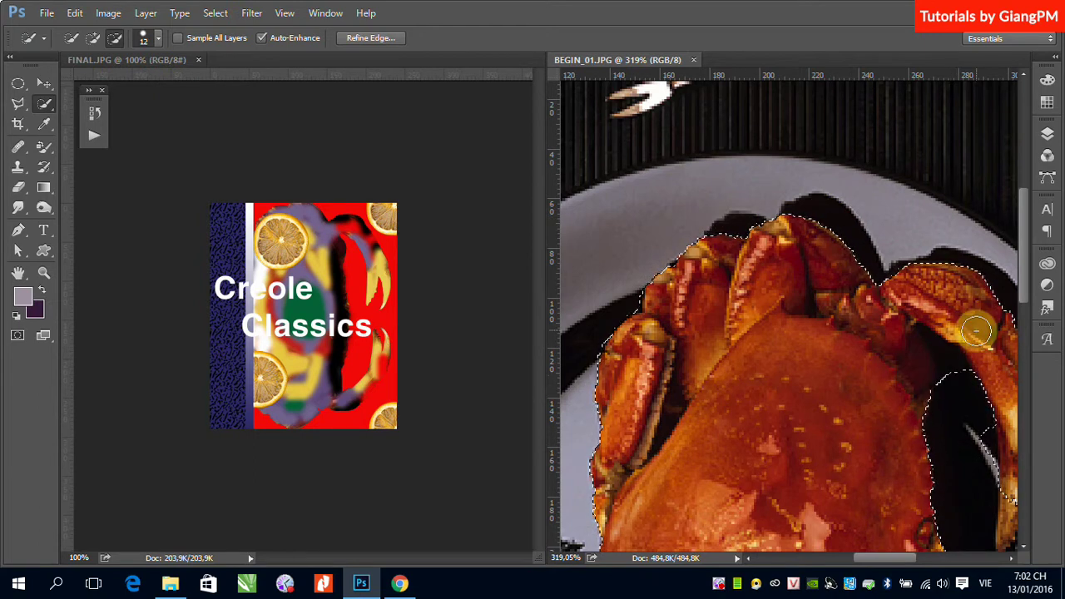
pyautogui.scroll(-2, 980, 333)
pyautogui.scroll(-3, 982, 337)
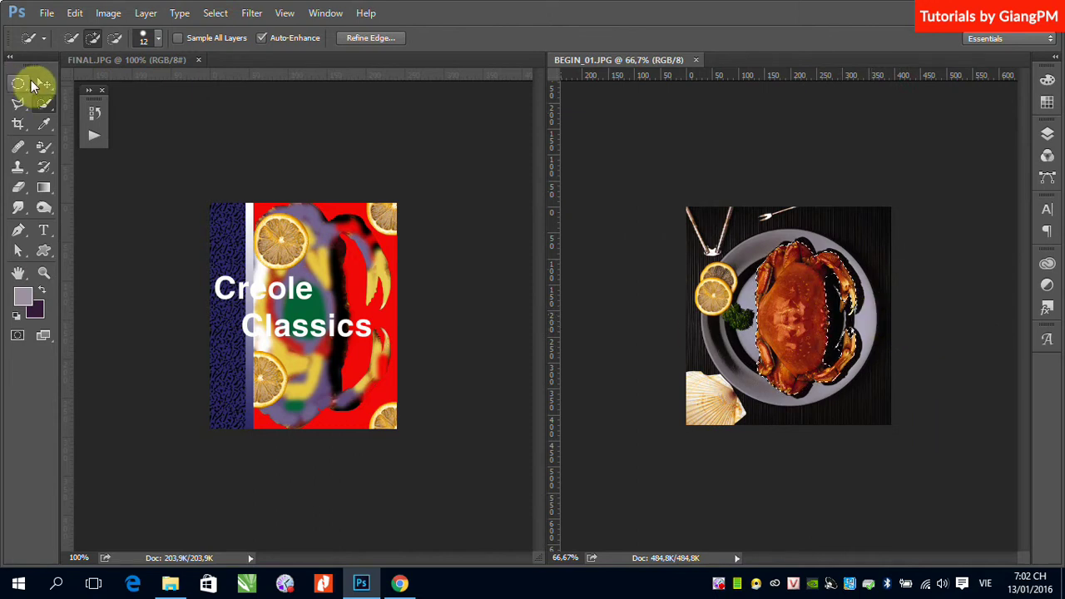
# Create Layer 1 above the BEGIN_01.JPG background, copying the selected crab with Ctrl+J
pyautogui.click(44, 83)
pyautogui.moveTo(798, 320)
pyautogui.mouseDown()
pyautogui.moveTo(804, 274)
pyautogui.moveTo(808, 310)
pyautogui.mouseUp()
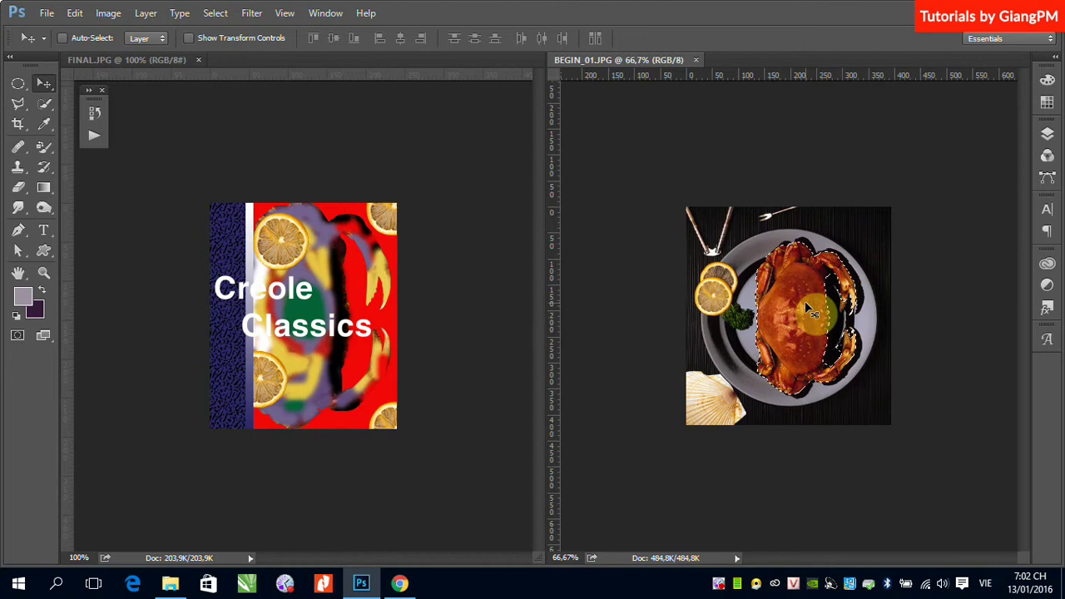
pyautogui.click(1047, 134)
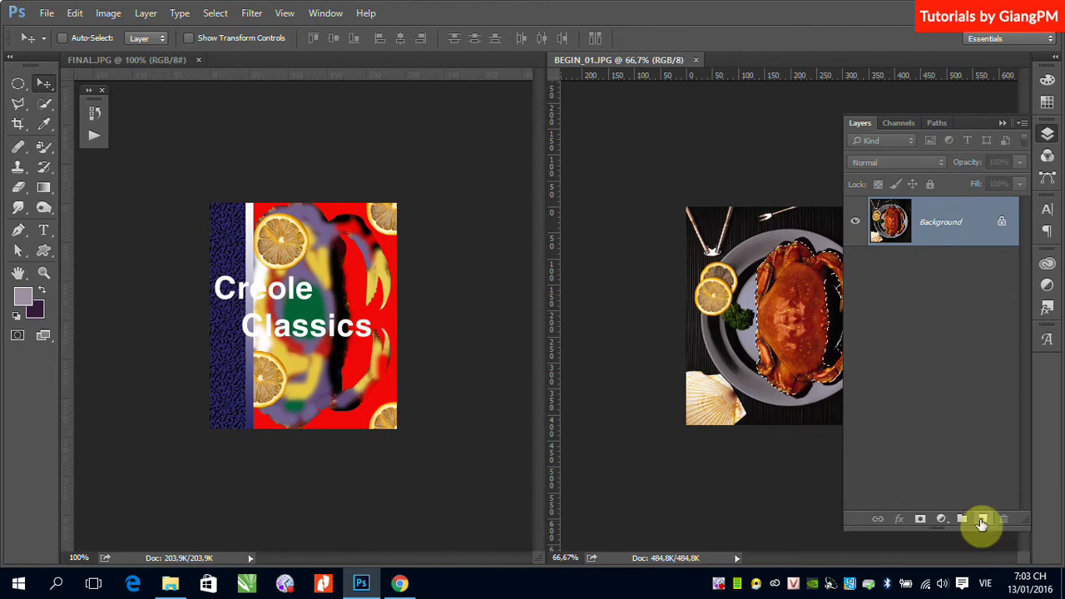
pyautogui.doubleClick(1001, 125)
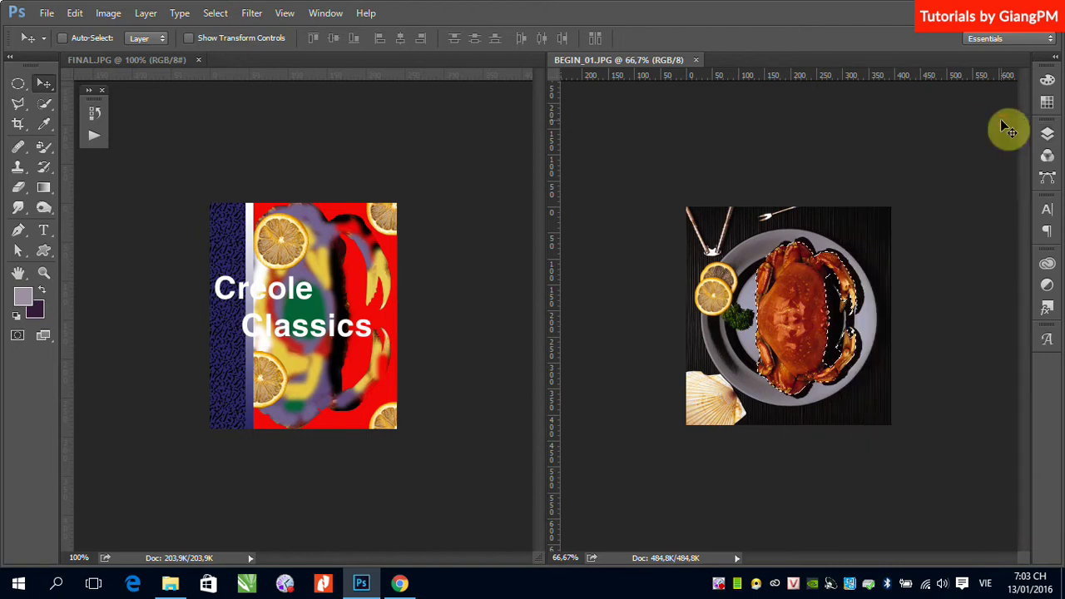
pyautogui.hotkey('ctrl', 'j')
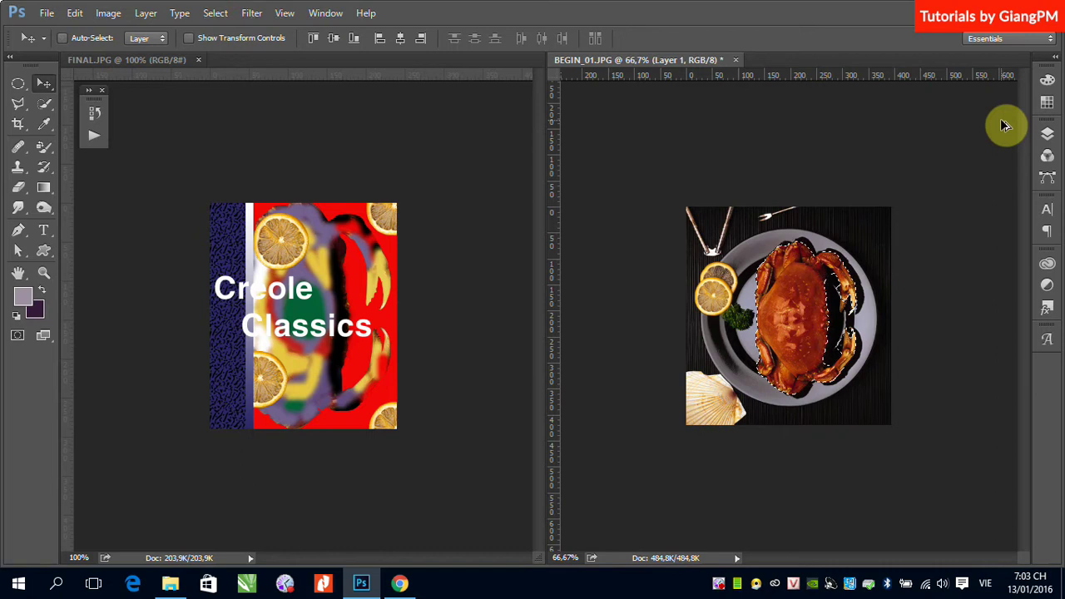
# Sample the poster's red as the foreground colour with the Eyedropper, keeping Layer 1 active
pyautogui.click(1048, 134)
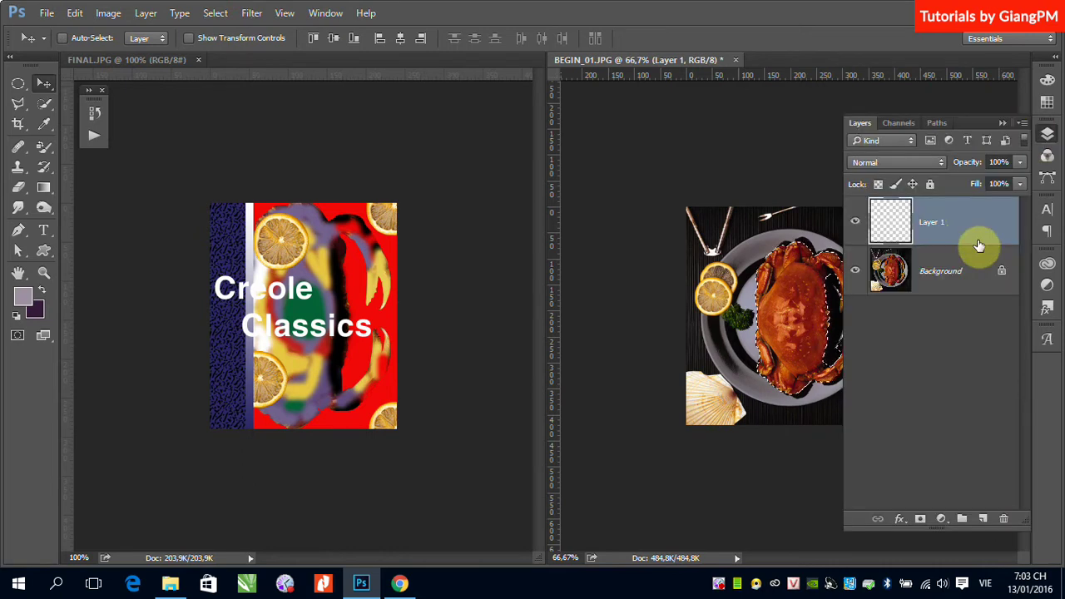
pyautogui.click(1002, 123)
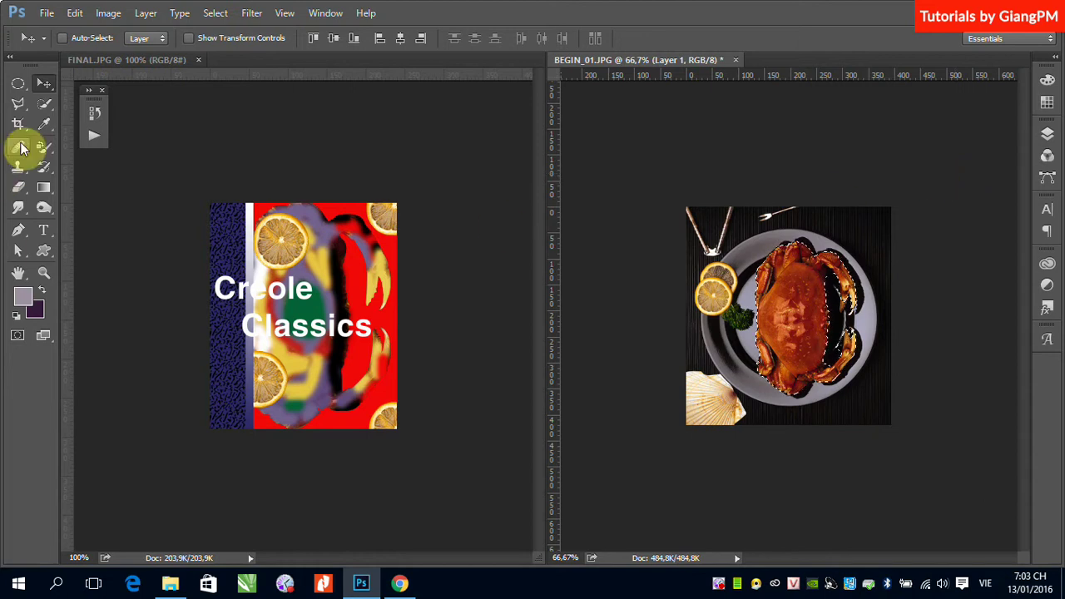
pyautogui.click(45, 127)
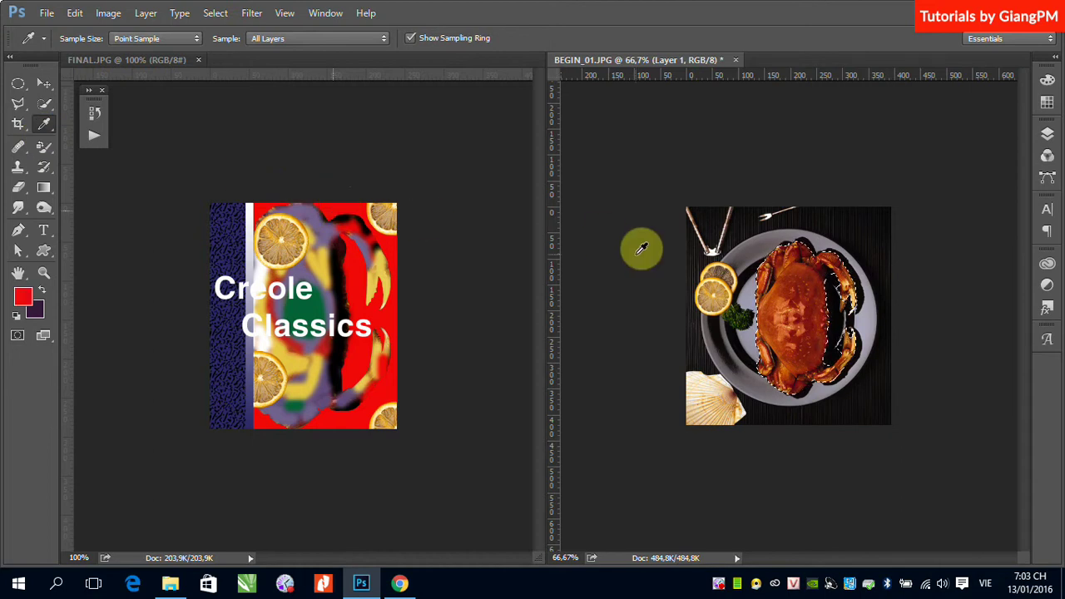
pyautogui.click(1046, 134)
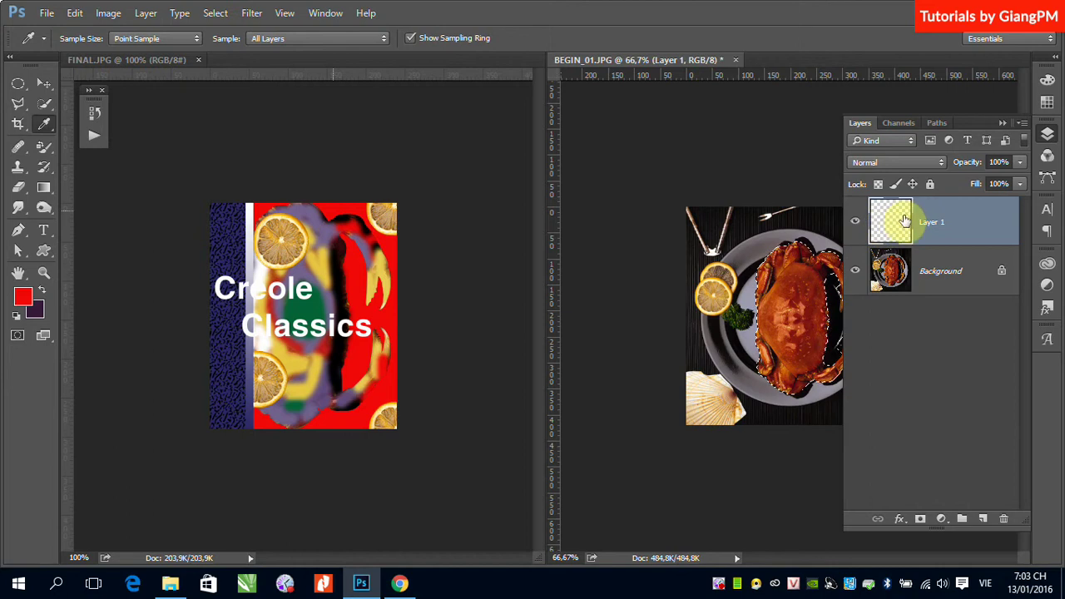
pyautogui.click(1000, 125)
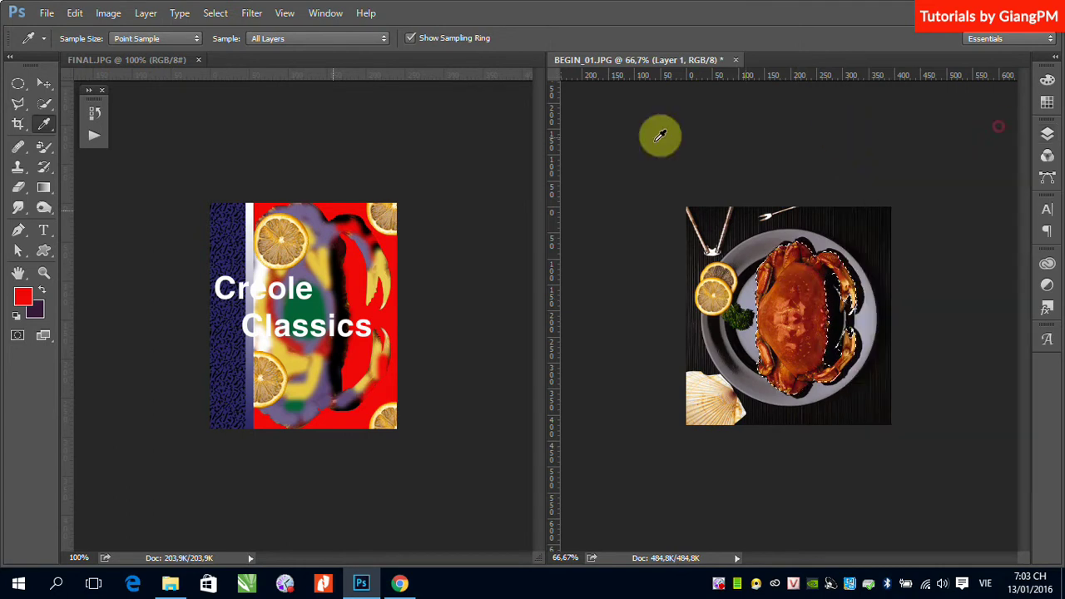
# Invert the crab selection and turn off the Move tool's auto-select
pyautogui.click(213, 15)
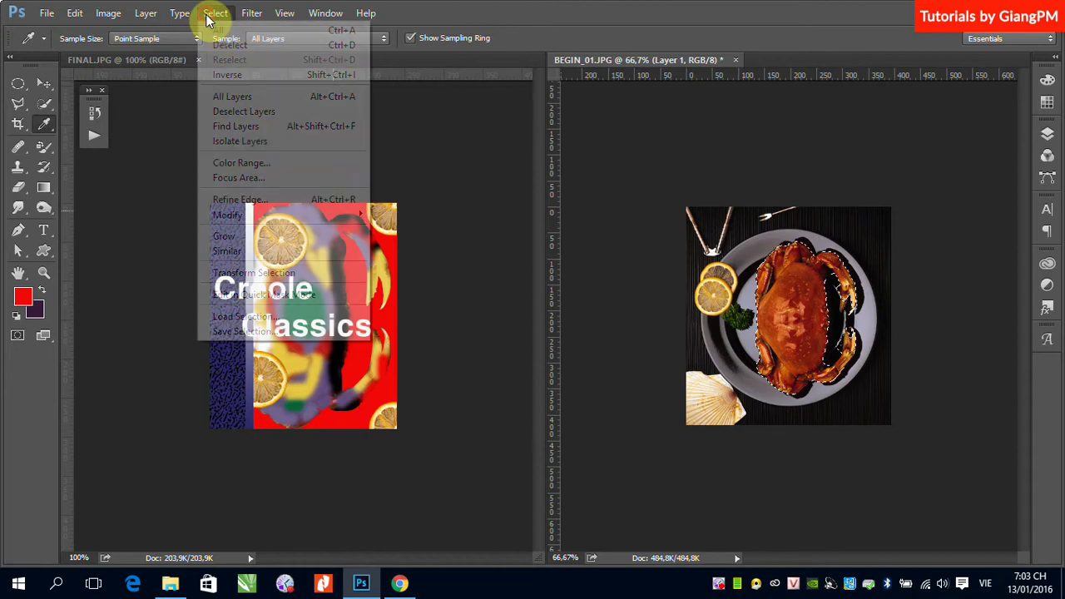
pyautogui.click(237, 77)
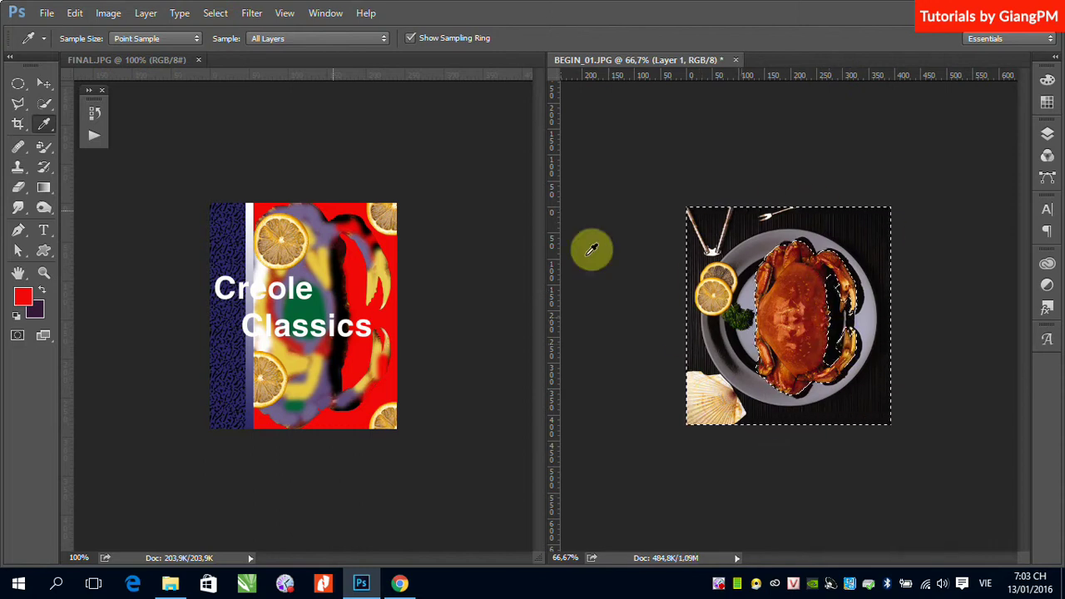
pyautogui.click(43, 85)
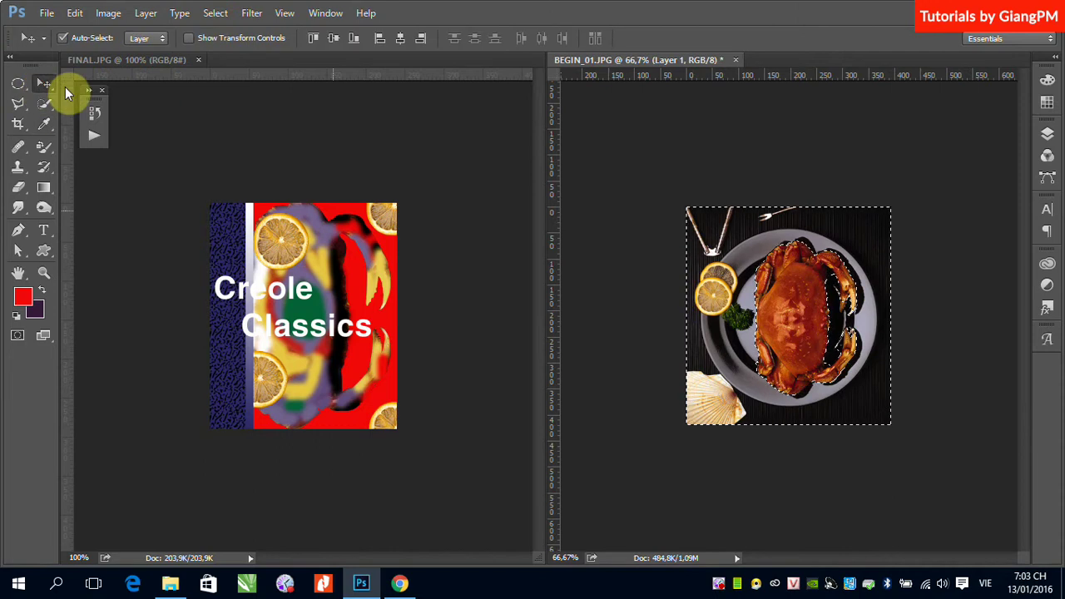
pyautogui.click(63, 38)
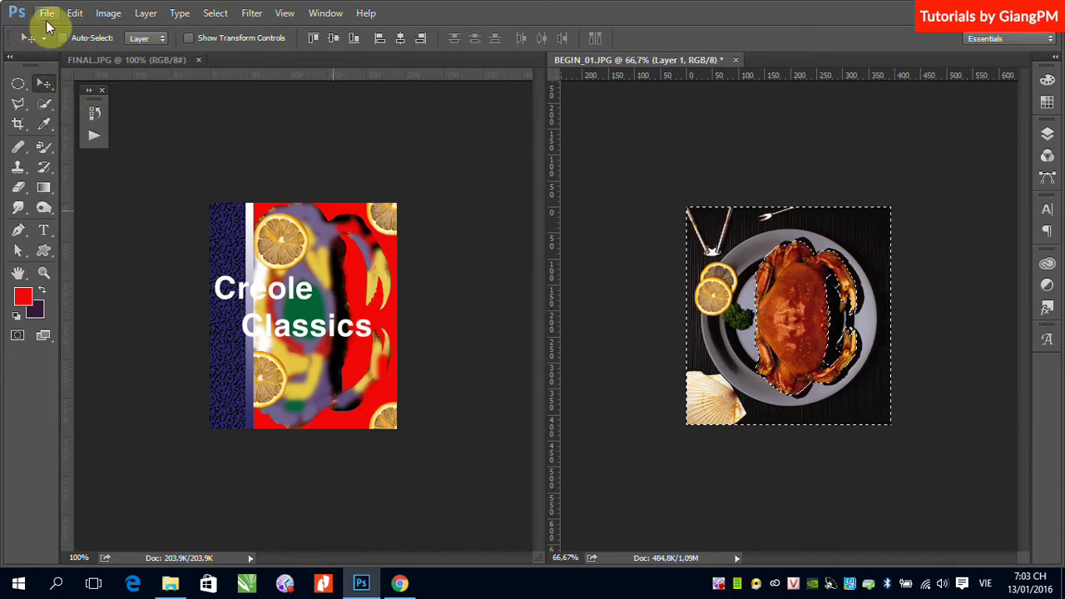
# Fill the inverted selection on Layer 1 with the red foreground colour
pyautogui.click(74, 12)
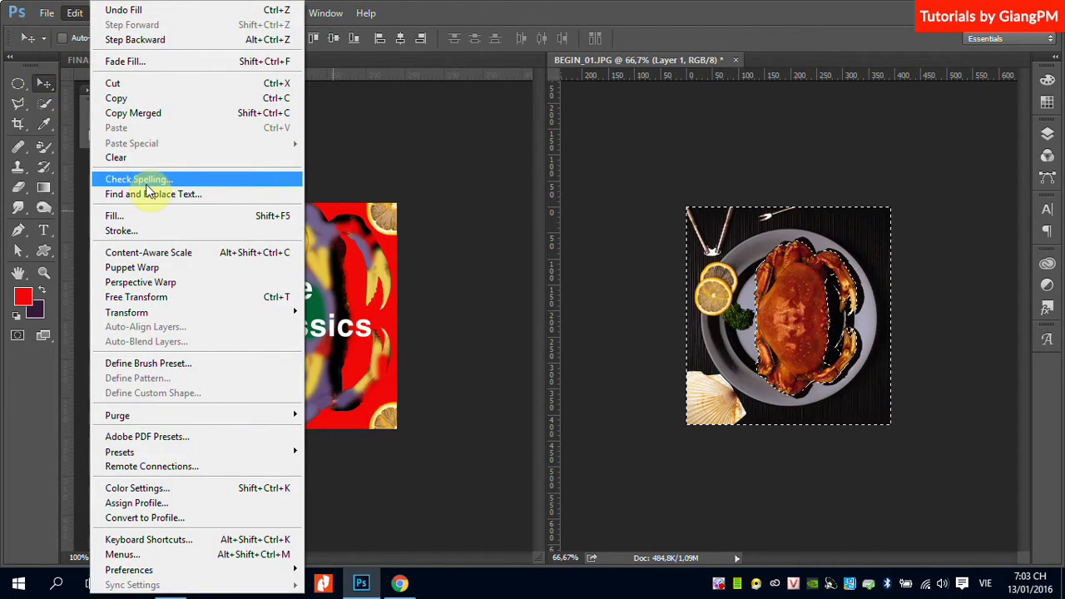
pyautogui.click(141, 223)
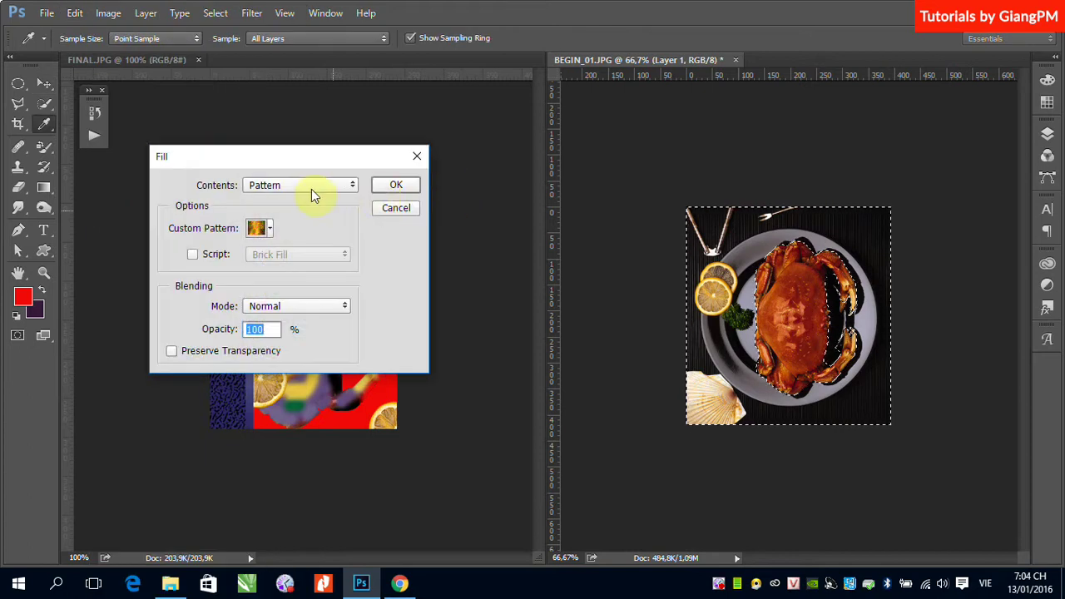
pyautogui.click(350, 184)
pyautogui.click(283, 200)
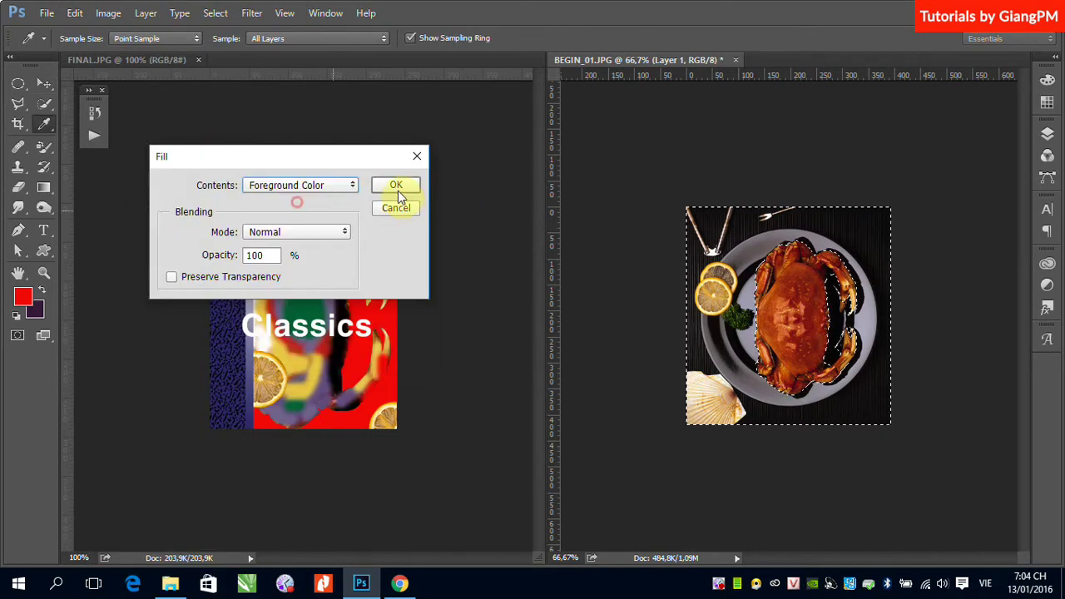
pyautogui.click(396, 184)
pyautogui.press('v')
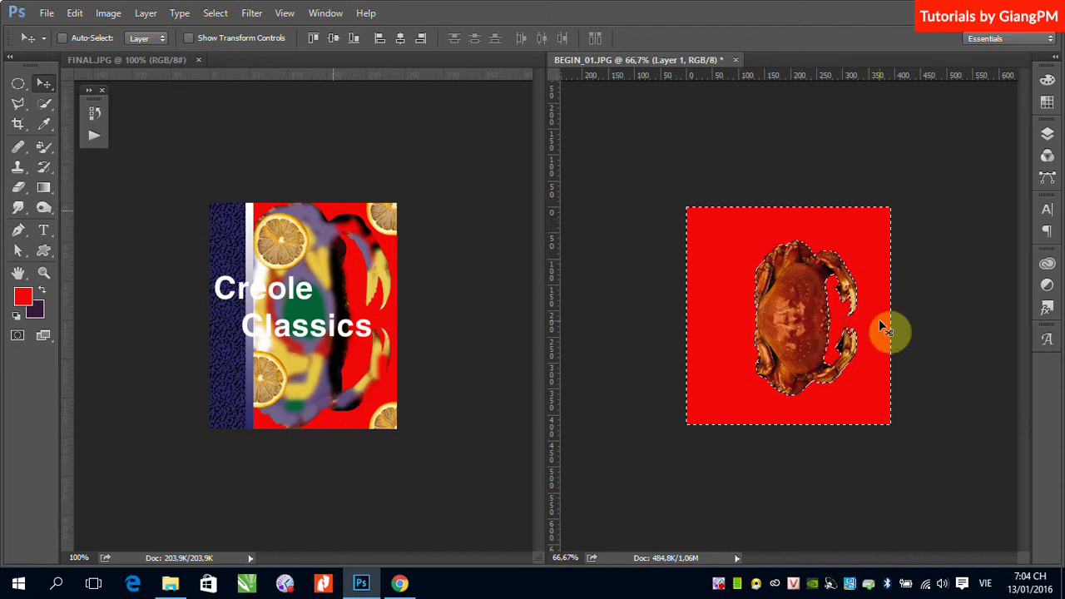
pyautogui.click(1047, 134)
# Hide red Layer 1, zoom to the lemons and ellipse-select the front lemon slice
pyautogui.click(854, 221)
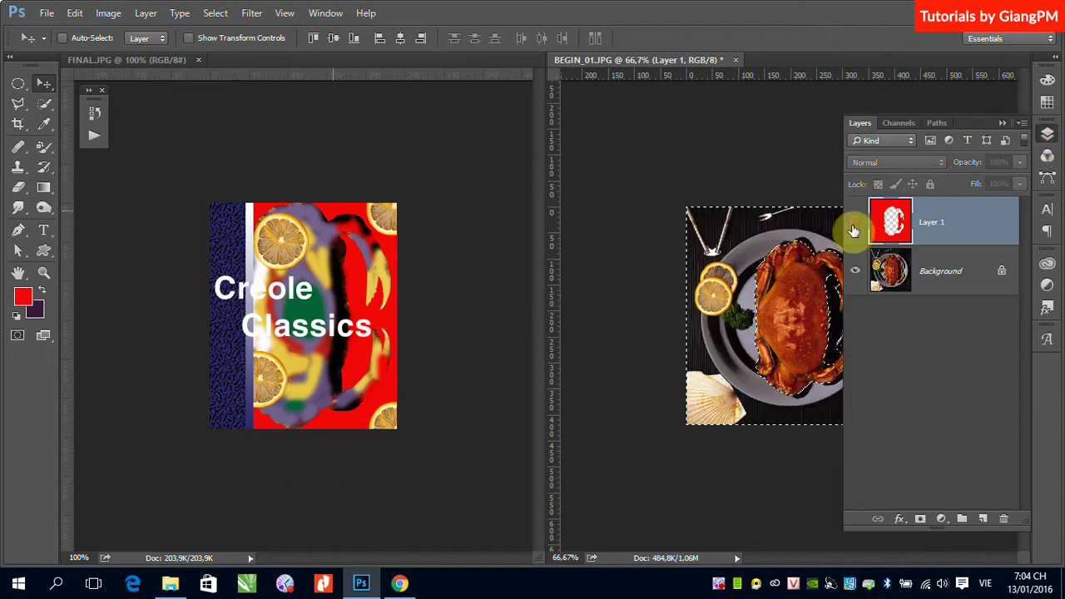
pyautogui.click(1004, 123)
pyautogui.keyDown('ctrl'); pyautogui.click(793, 348); pyautogui.keyUp('ctrl')
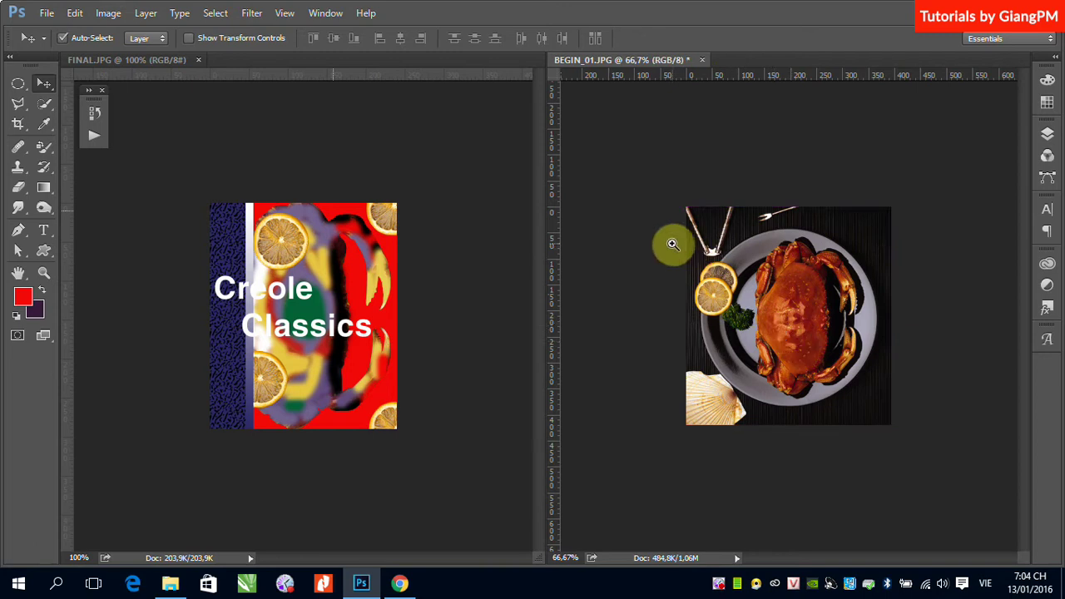
pyautogui.moveTo(673, 243); pyautogui.dragTo(792, 383)
pyautogui.click(18, 84)
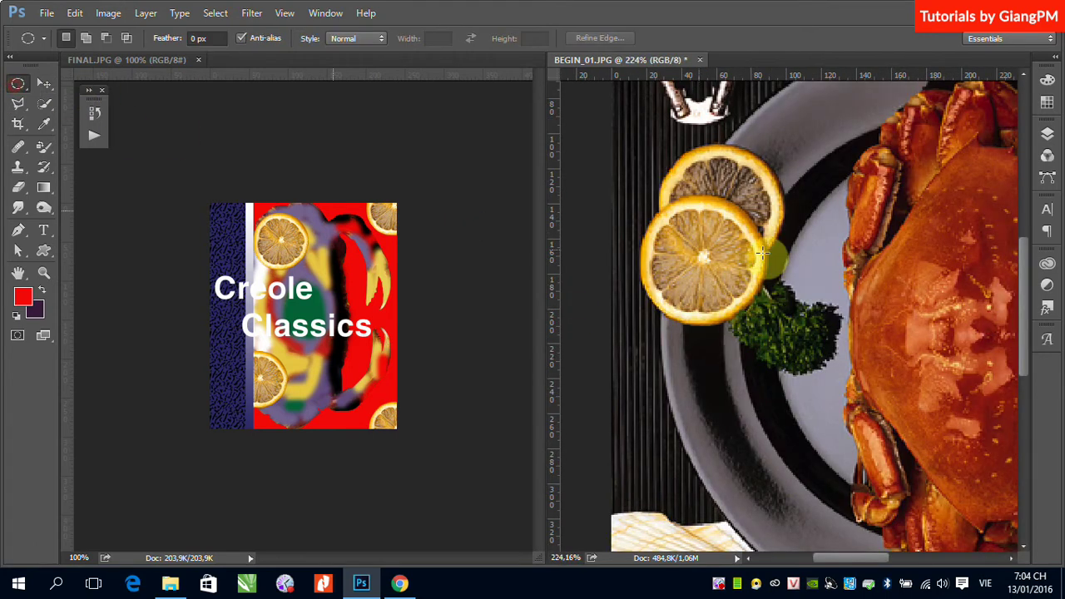
pyautogui.moveTo(639, 214); pyautogui.dragTo(763, 326)
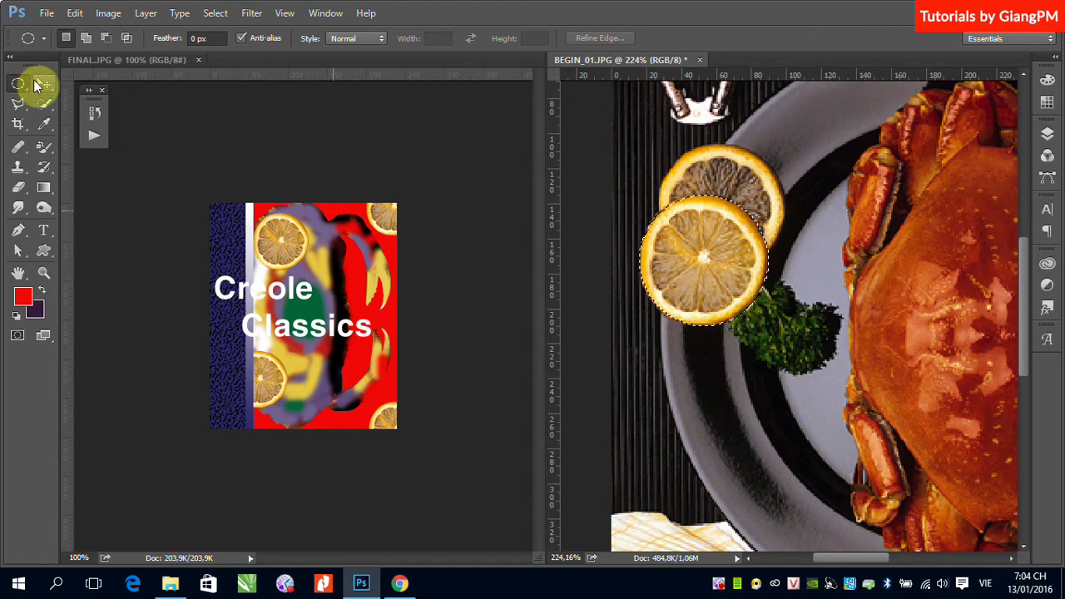
# Copy the selected lemon from the Background onto a new Layer 2 with Ctrl+J
pyautogui.click(44, 84)
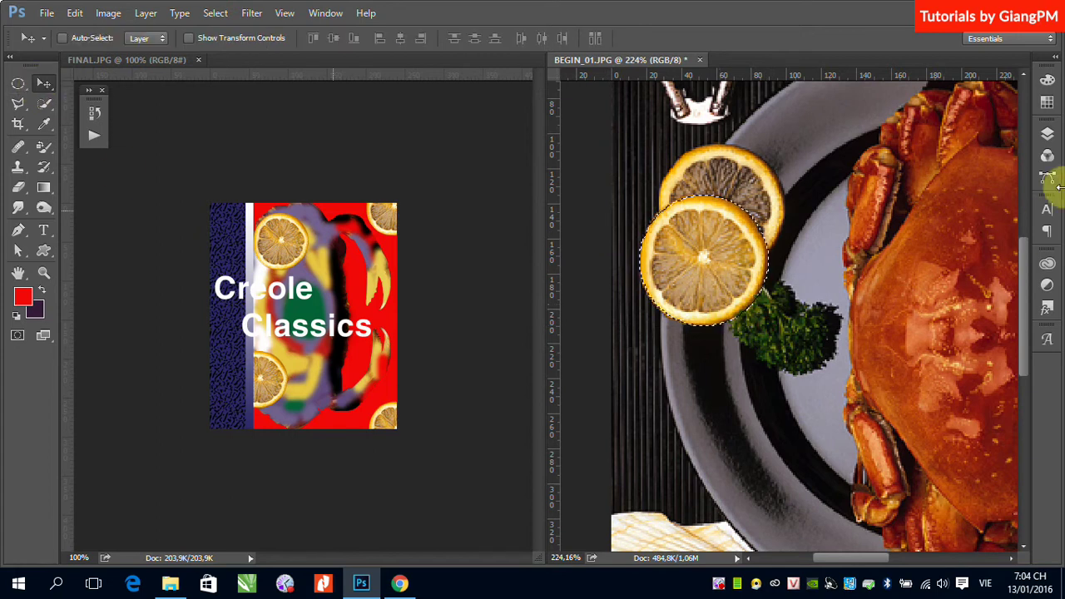
pyautogui.click(1047, 134)
pyautogui.click(943, 275)
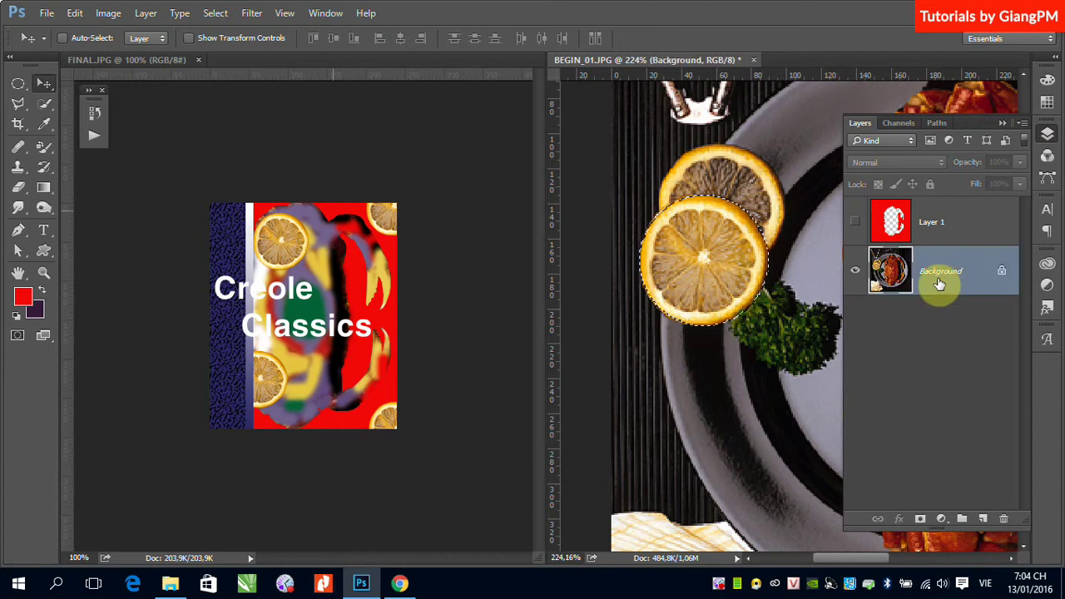
pyautogui.hotkey('ctrl', 'j')
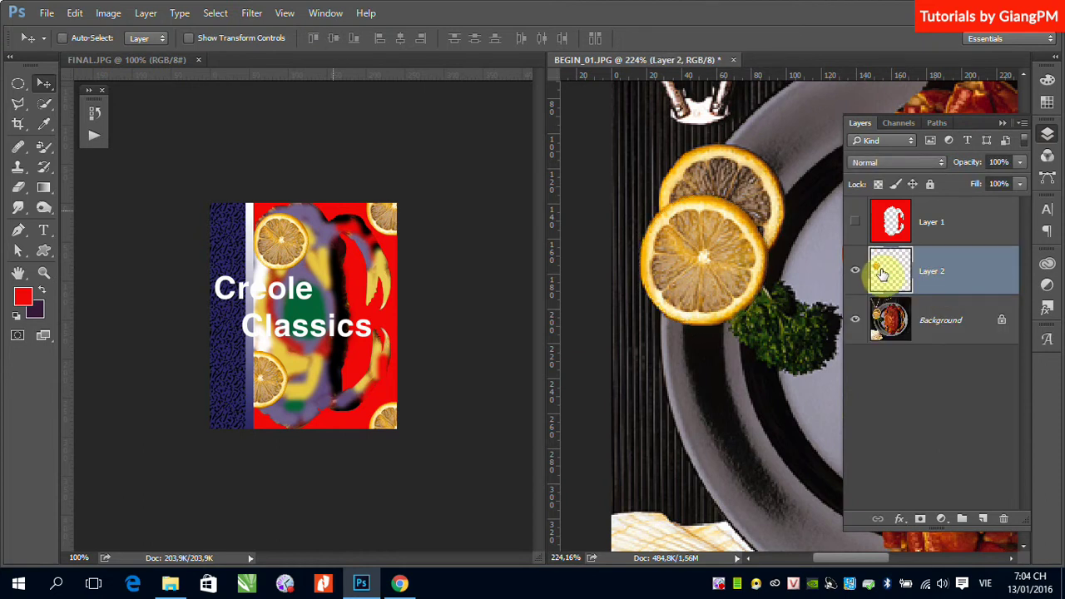
pyautogui.click(1003, 123)
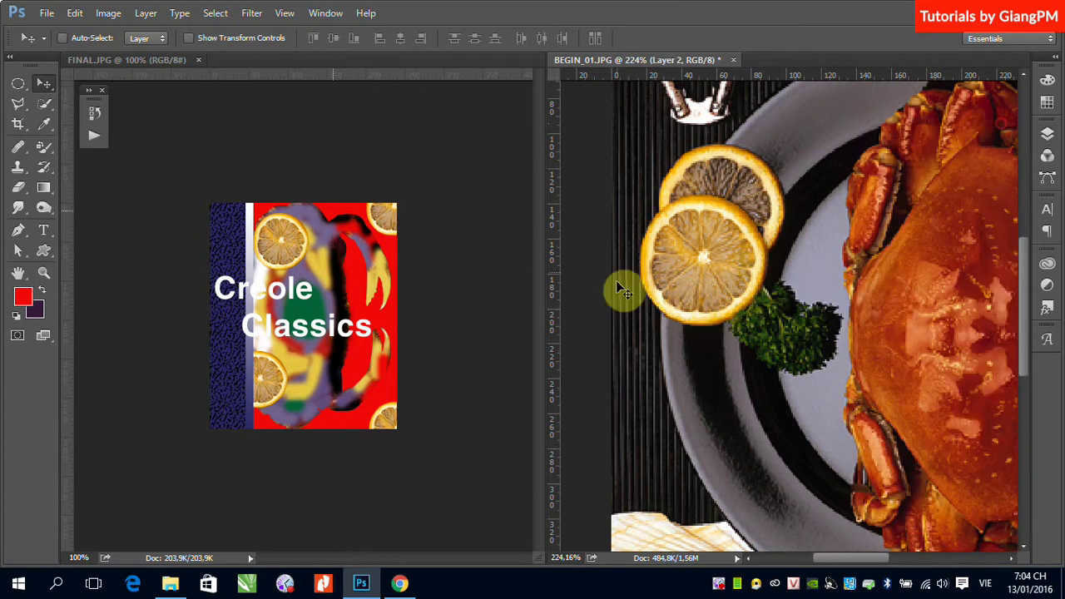
# Move the lemon slice onto the crab and Alt-drag copies lower down and top right
pyautogui.hotkey('ctrl', '-')
pyautogui.hotkey('ctrl', '-')
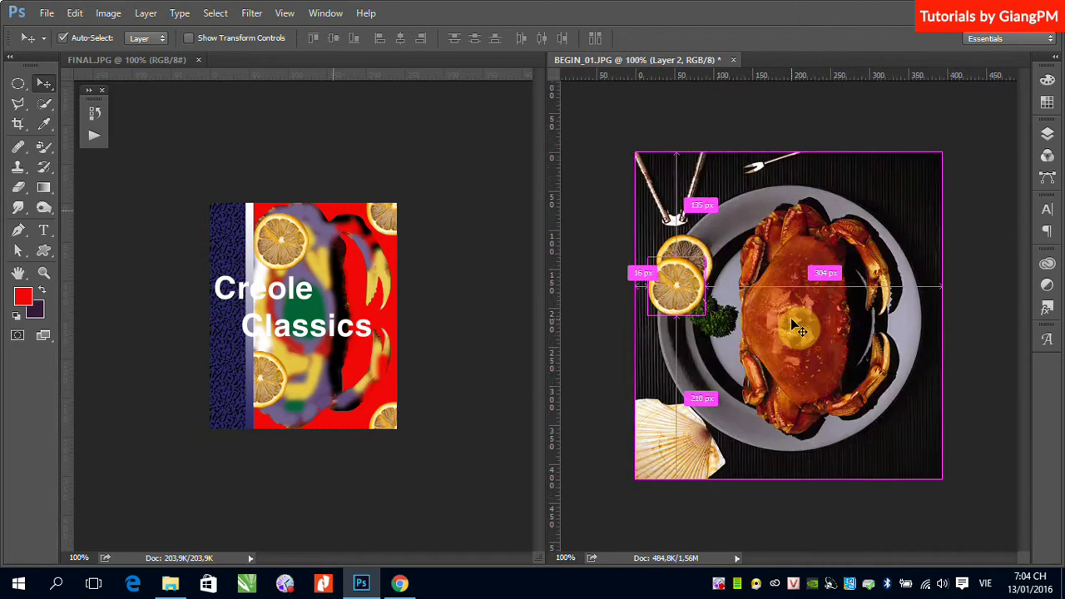
pyautogui.hotkey('ctrl', '-')
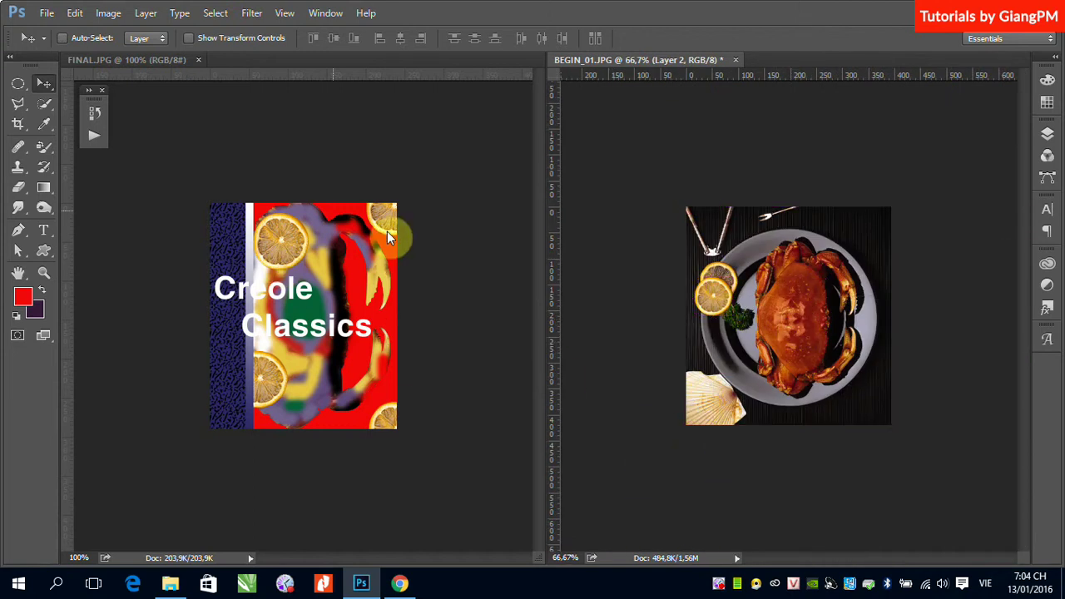
pyautogui.moveTo(736, 295); pyautogui.dragTo(775, 268)
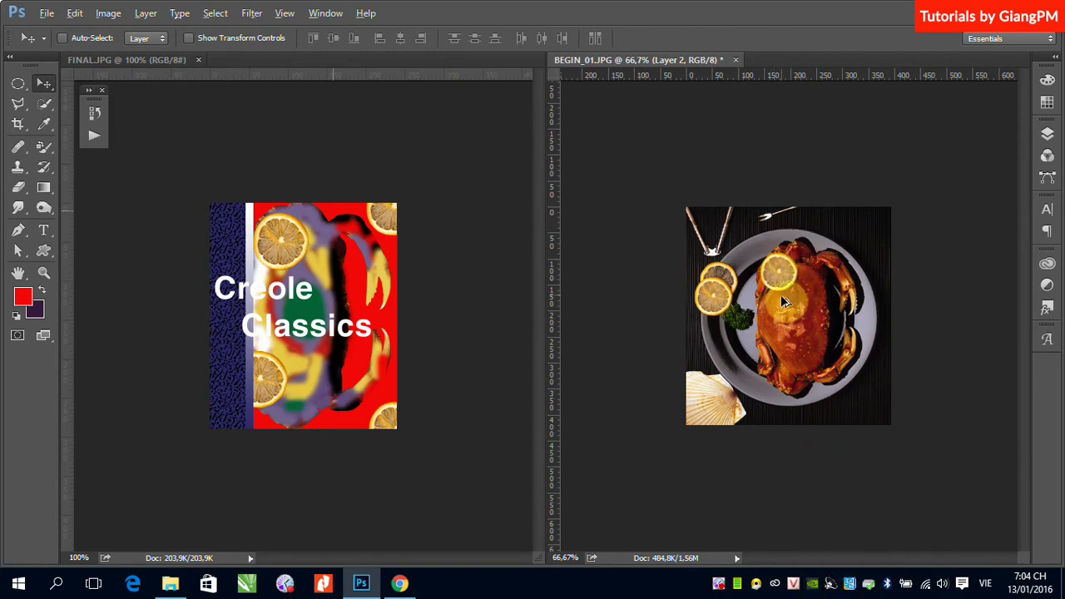
pyautogui.moveTo(779, 279)
pyautogui.mouseDown()
pyautogui.moveTo(771, 366)
pyautogui.moveTo(877, 385)
pyautogui.mouseUp()
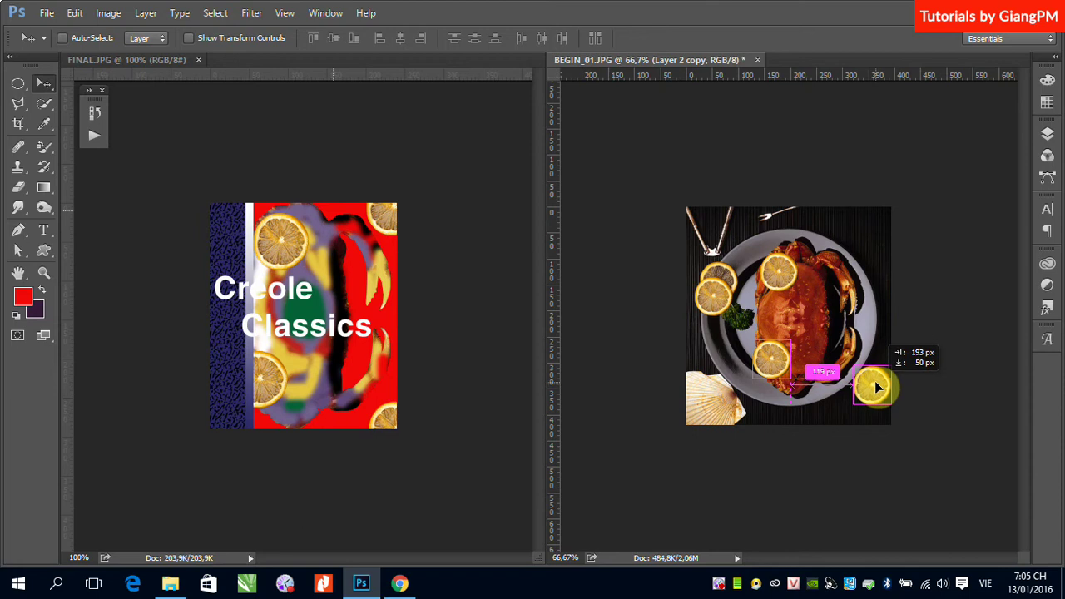
pyautogui.moveTo(874, 385); pyautogui.dragTo(870, 247)
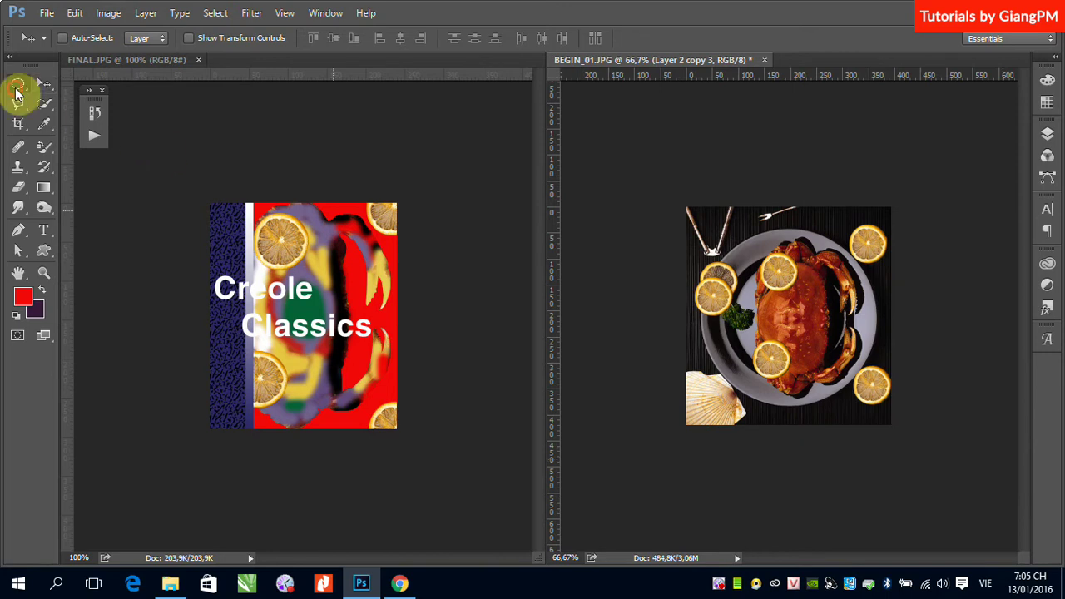
pyautogui.click(17, 84)
pyautogui.click(253, 236)
# Drag FINAL.JPG's full-canvas selection over the crab in BEGIN_01 and crop to it
pyautogui.hotkey('ctrl', 'a')
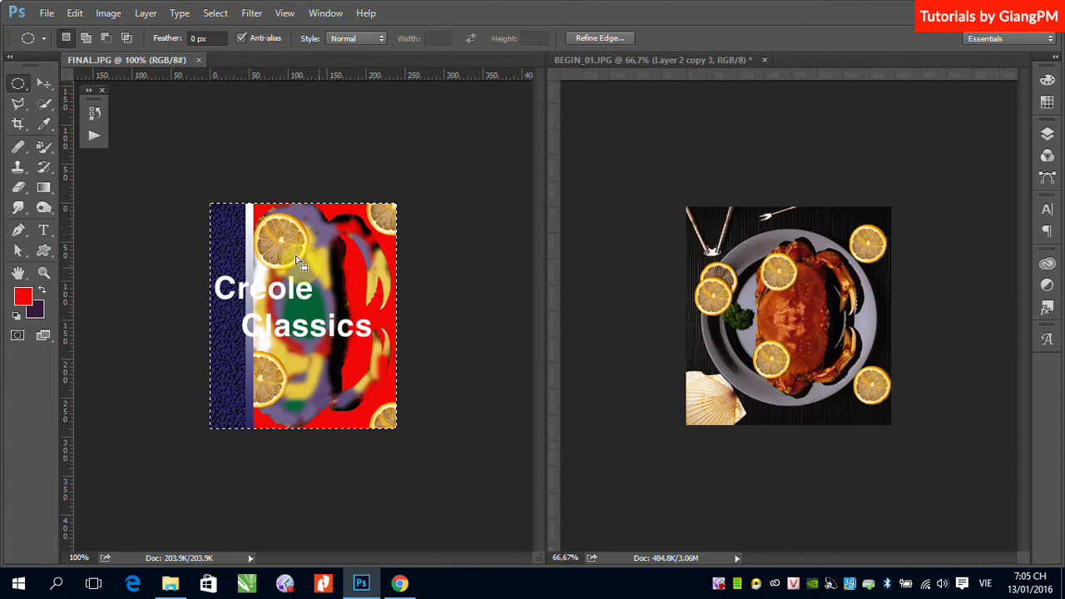
pyautogui.moveTo(252, 232)
pyautogui.mouseDown()
pyautogui.moveTo(654, 234)
pyautogui.moveTo(799, 260)
pyautogui.mouseUp()
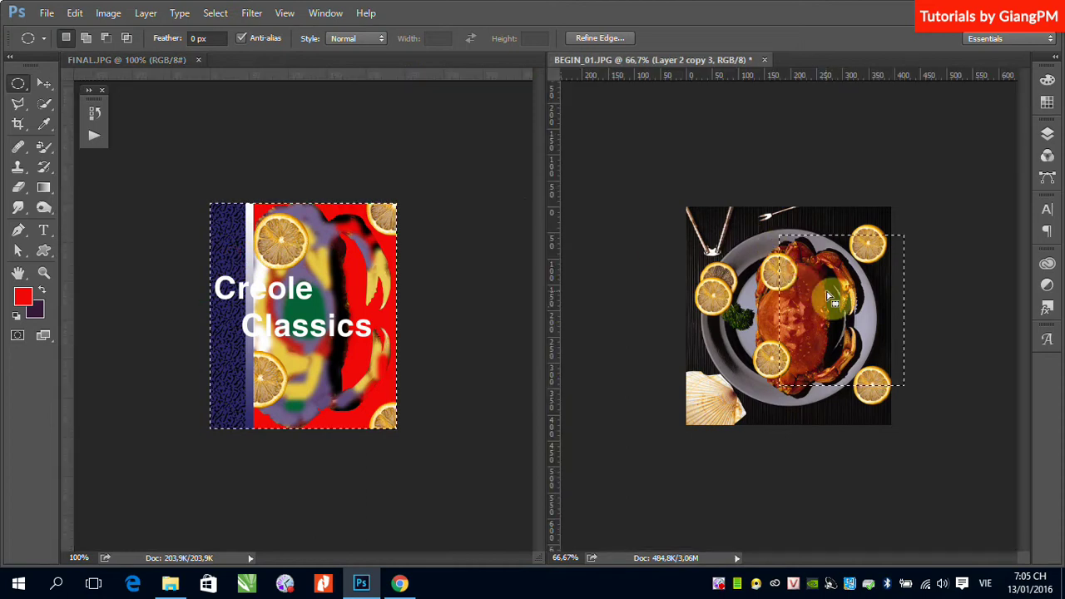
pyautogui.moveTo(846, 308); pyautogui.dragTo(806, 308)
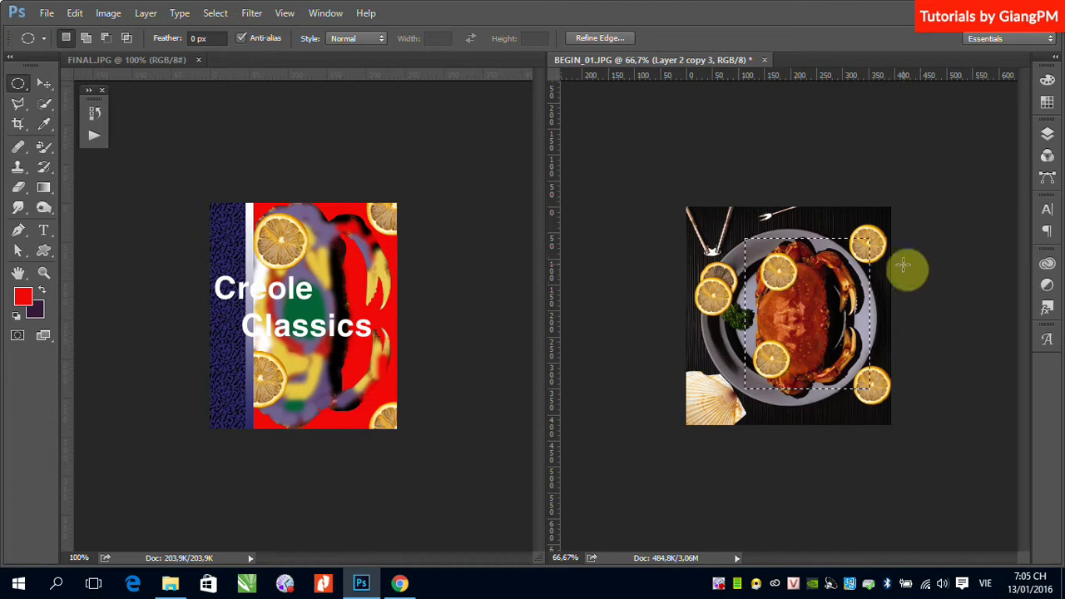
pyautogui.click(109, 13)
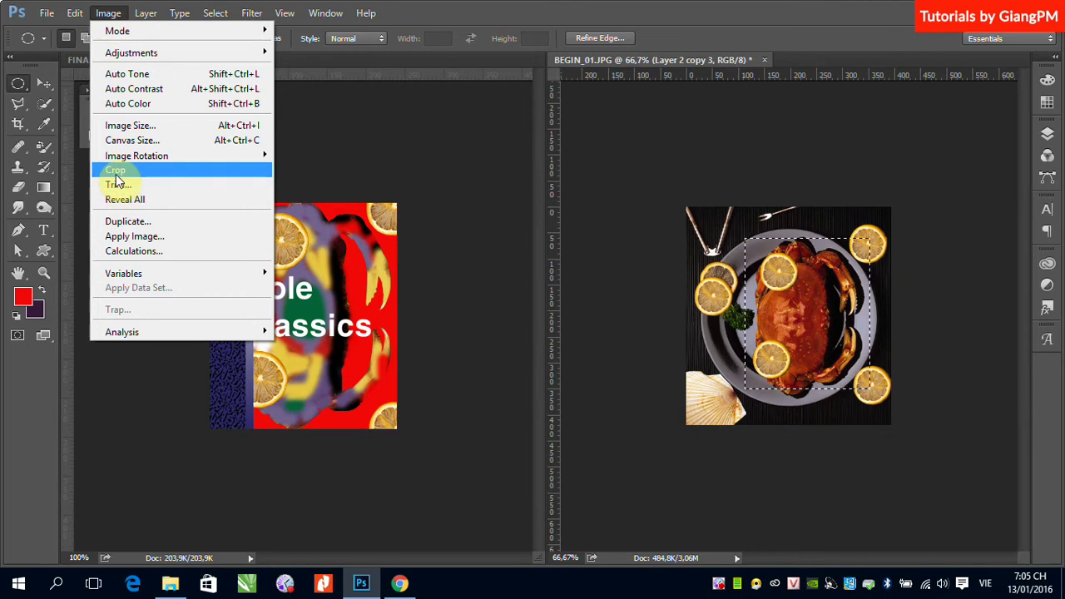
pyautogui.click(116, 178)
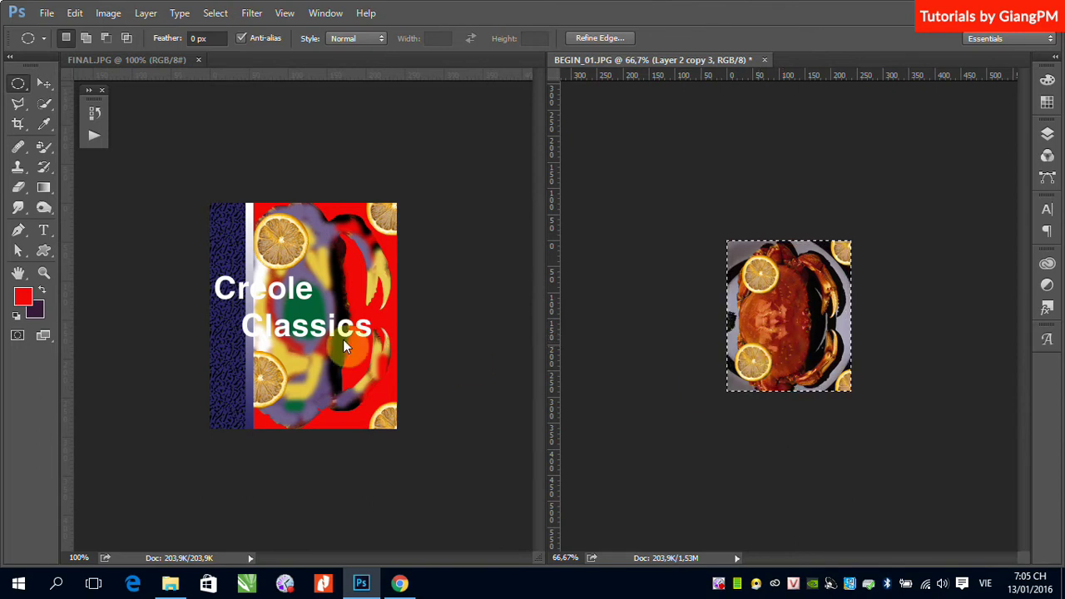
pyautogui.rightClick(18, 85)
pyautogui.click(92, 77)
# Select the 290 px-tall blue strip in FINAL.JPG and drag the selection onto the crab photo's left edge
pyautogui.click(221, 223)
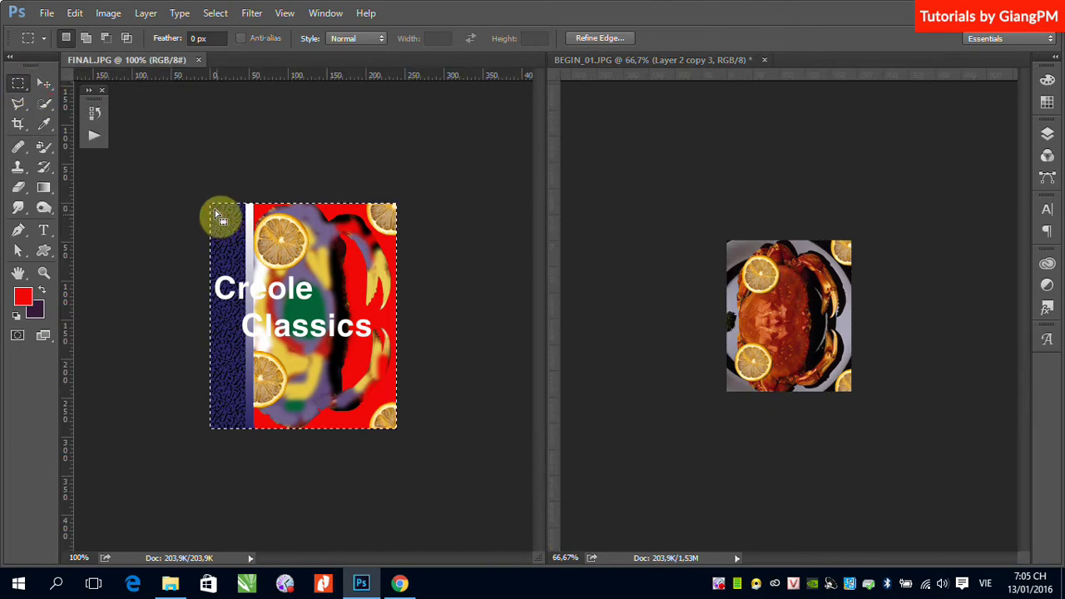
pyautogui.moveTo(210, 203); pyautogui.dragTo(244, 429)
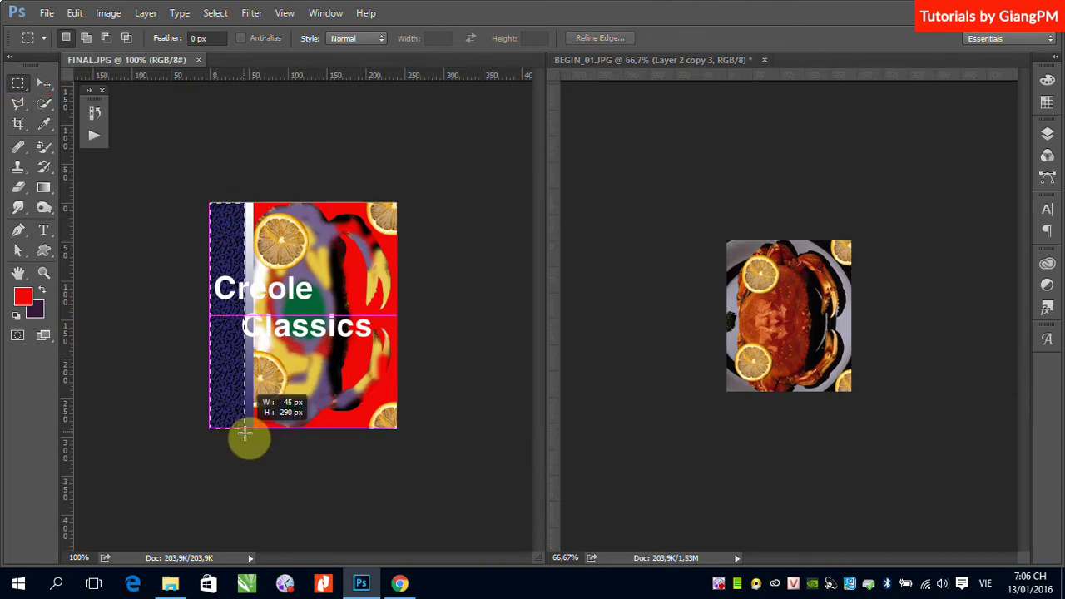
pyautogui.moveTo(245, 432); pyautogui.dragTo(245, 433)
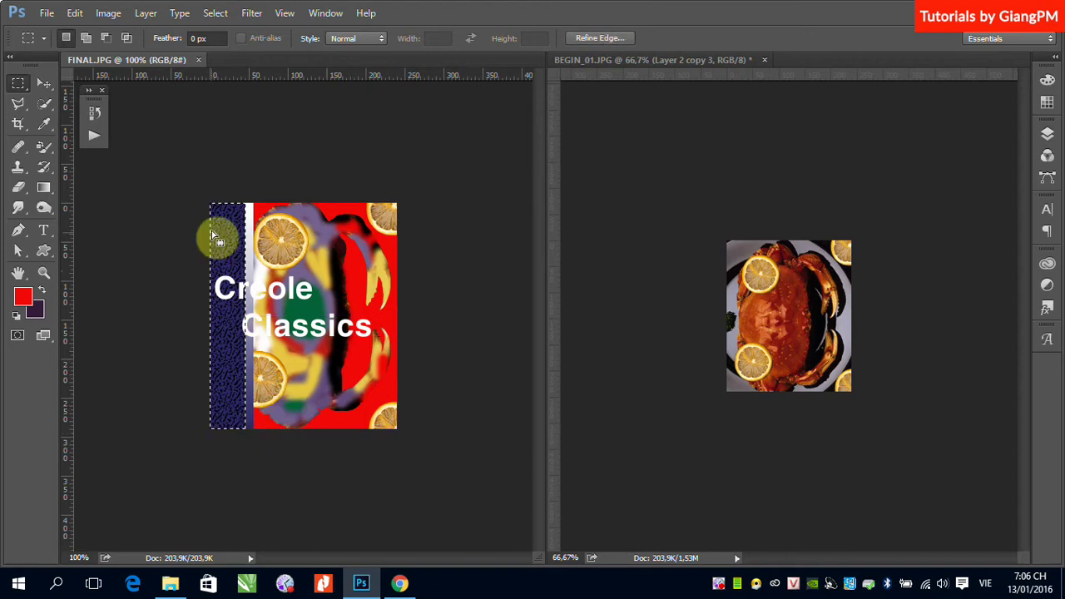
pyautogui.moveTo(247, 235); pyautogui.dragTo(798, 263)
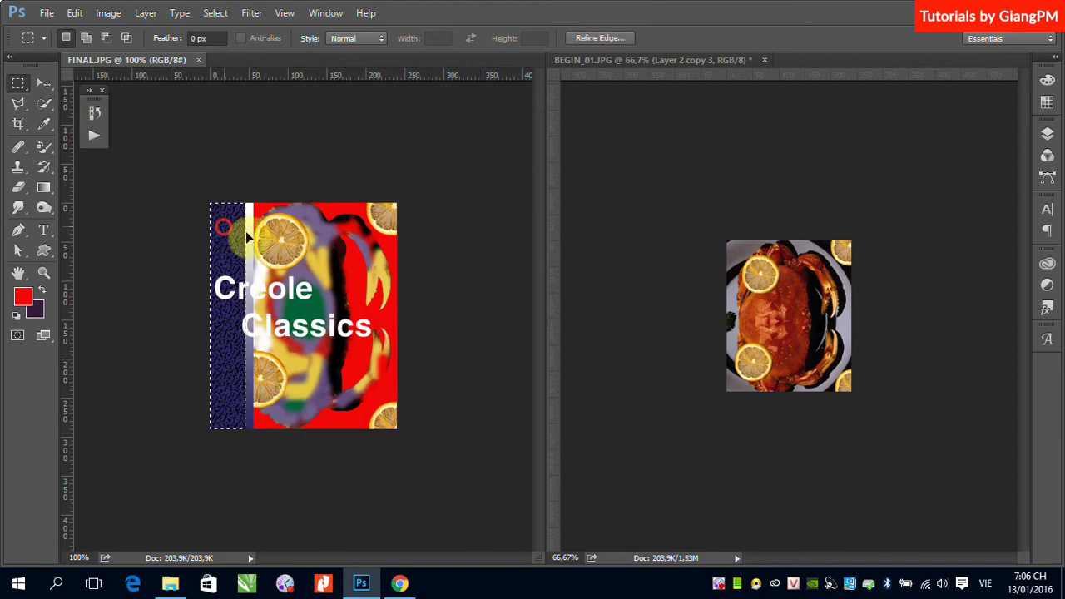
pyautogui.moveTo(735, 256); pyautogui.dragTo(745, 269)
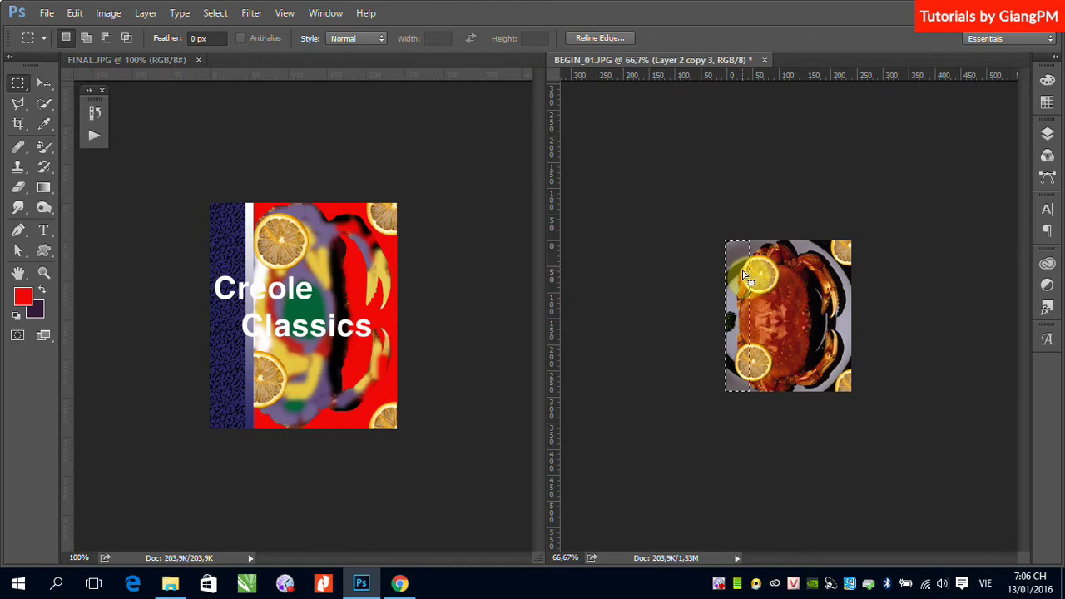
# Add a new empty Layer 3 in BEGIN_01 and bring up Edit > Fill
pyautogui.click(1047, 135)
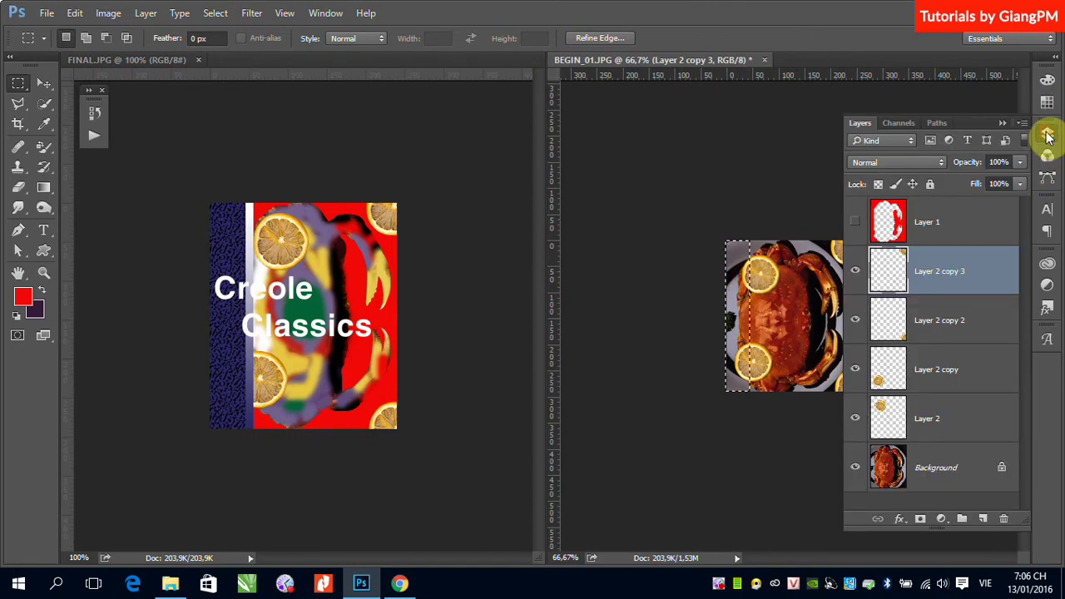
pyautogui.click(983, 520)
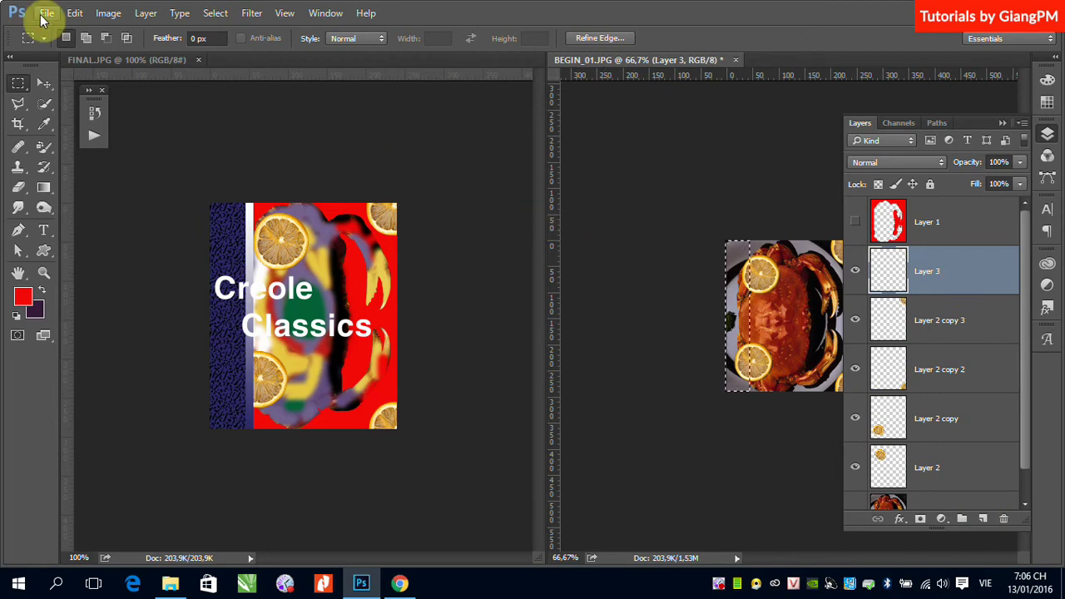
pyautogui.click(75, 12)
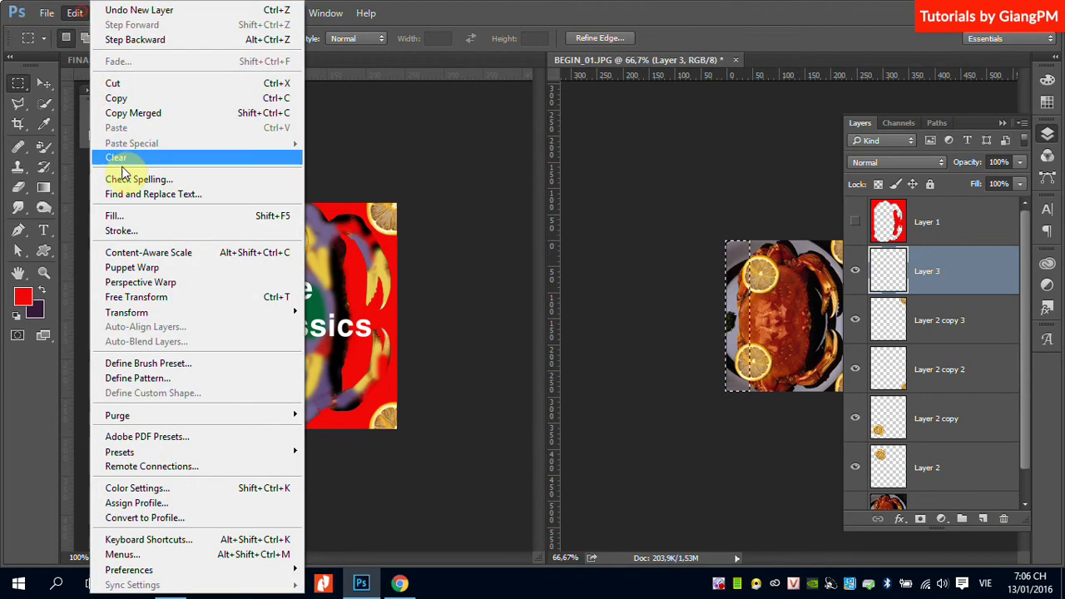
pyautogui.click(108, 212)
# Fill the strip with the grey speckled custom pattern using Contents: Pattern
pyautogui.click(342, 186)
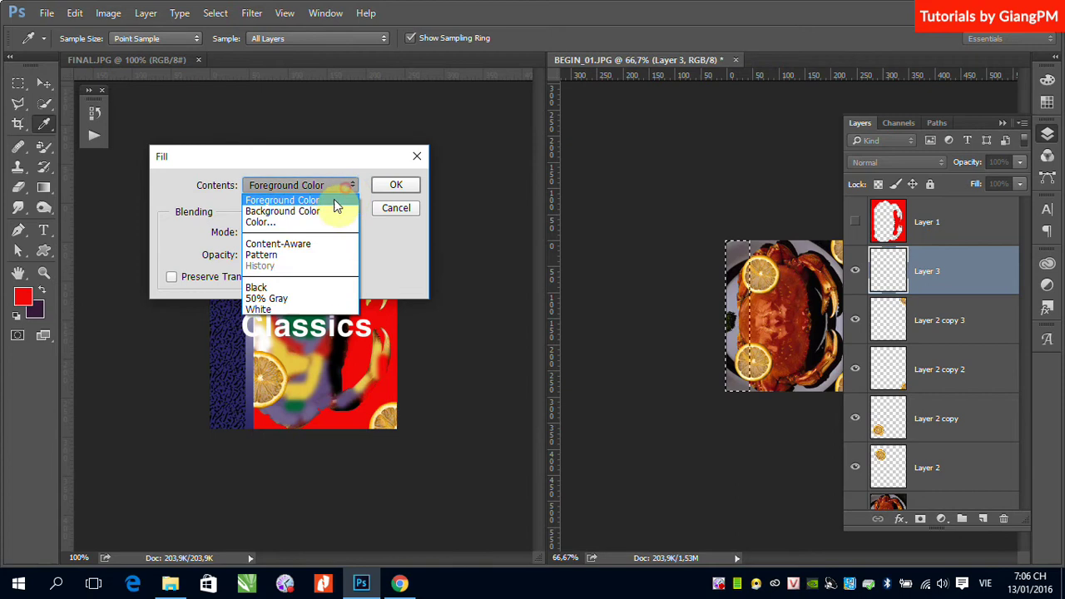
pyautogui.click(291, 260)
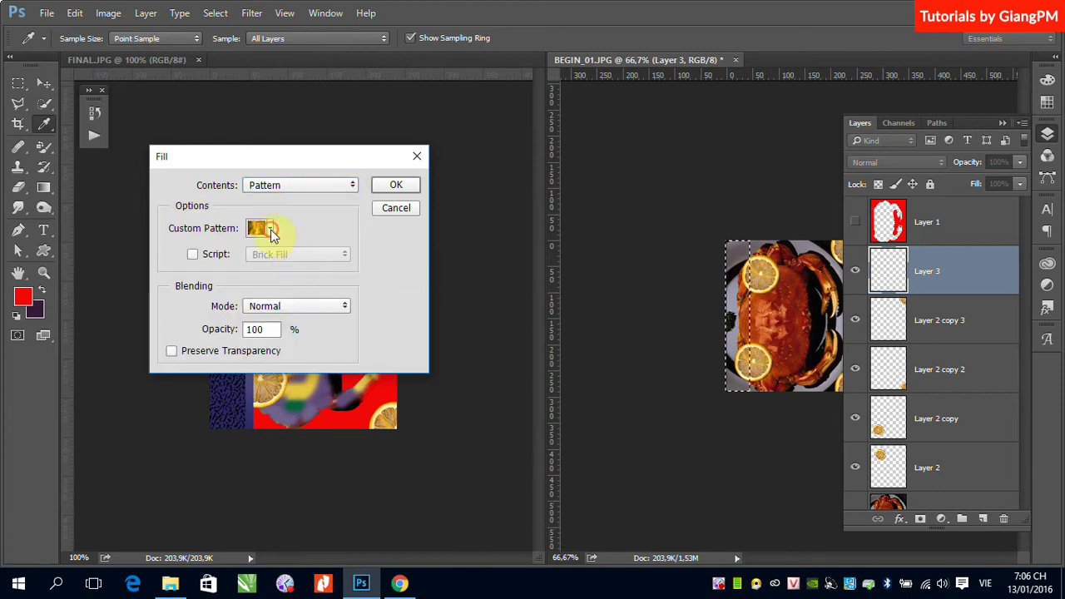
pyautogui.click(271, 231)
pyautogui.scroll(-2, 314, 321)
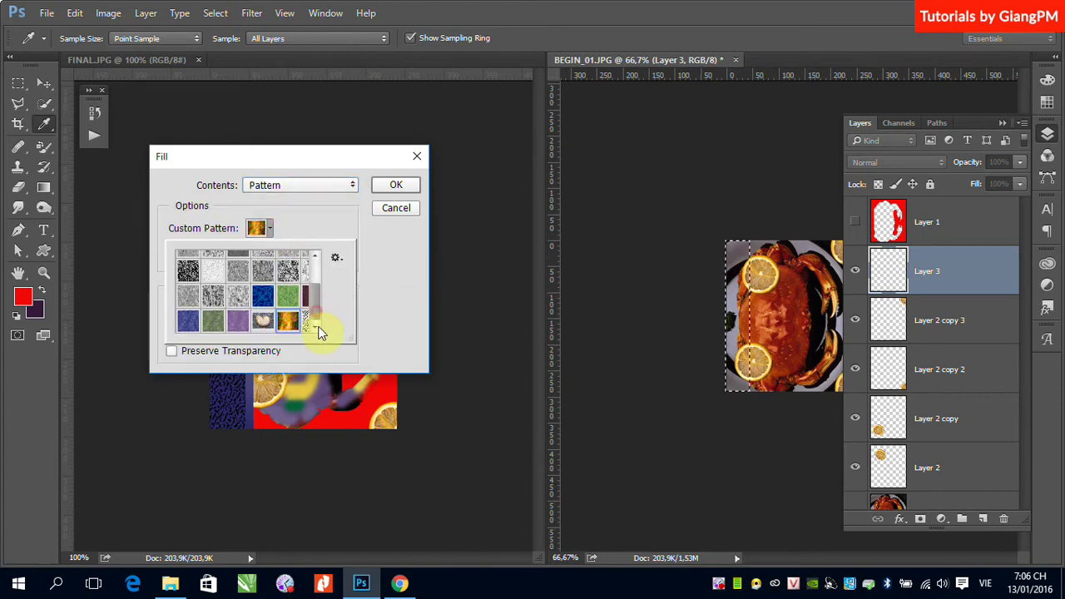
pyautogui.click(307, 323)
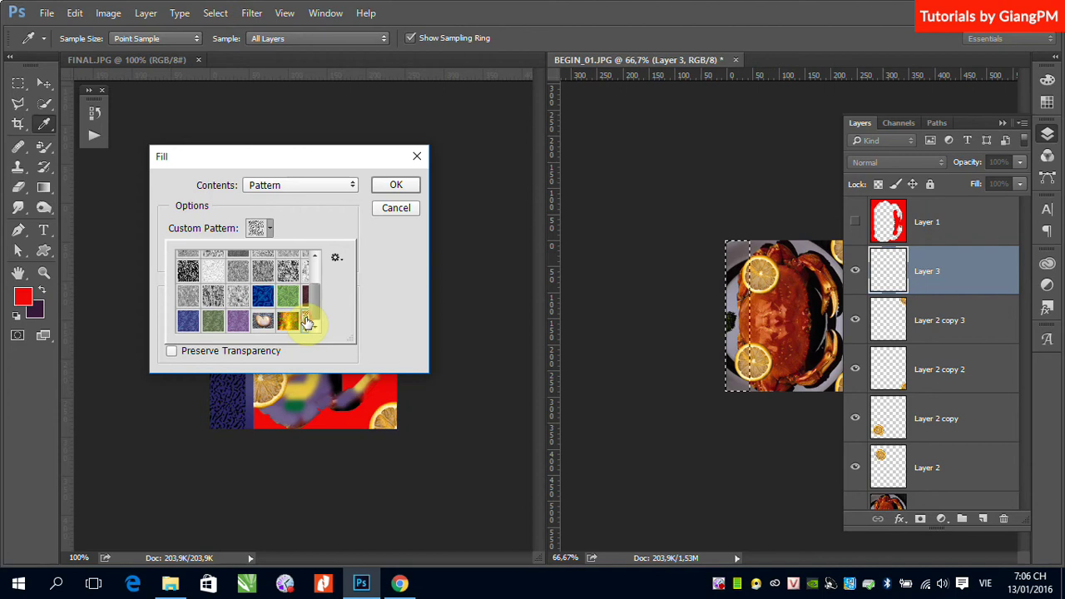
pyautogui.click(416, 184)
pyautogui.click(400, 185)
pyautogui.press('m')
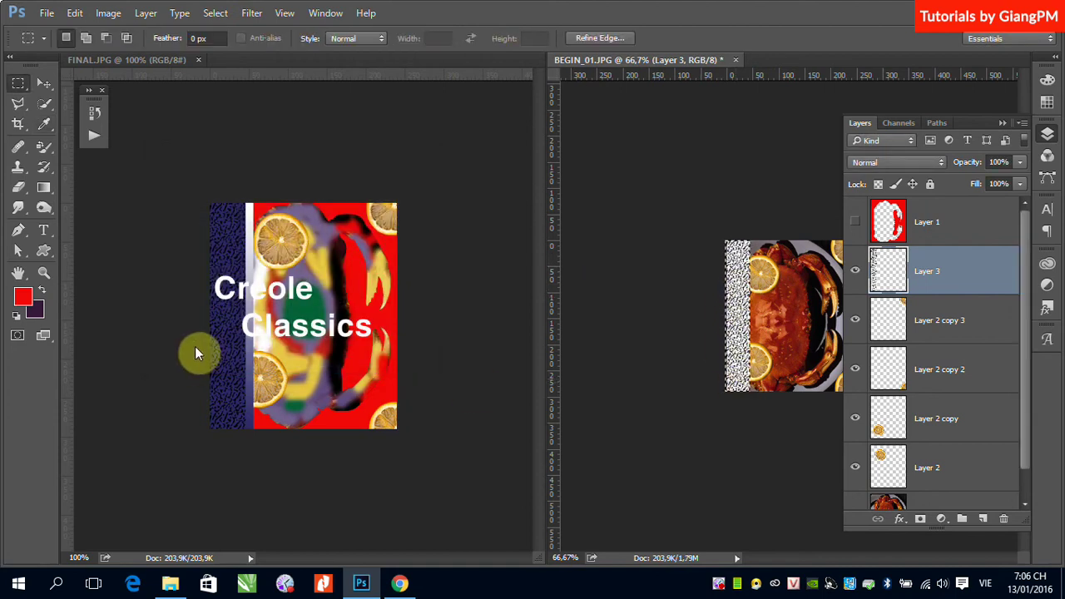
# Sample the blue-purple of the reference poster's strip as the foreground colour
pyautogui.click(201, 201)
pyautogui.click(201, 201)
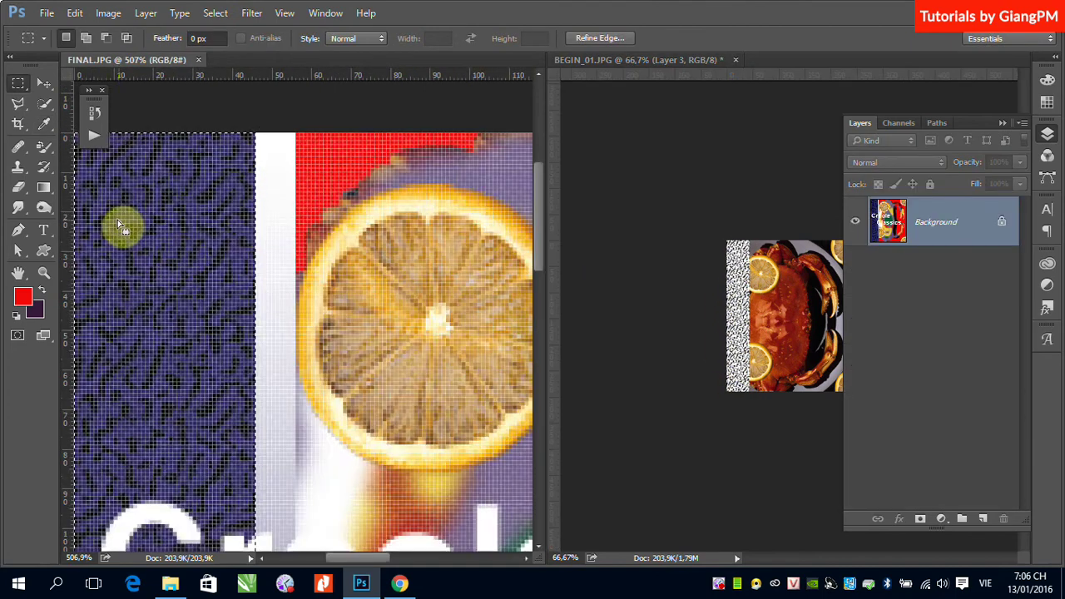
pyautogui.click(44, 123)
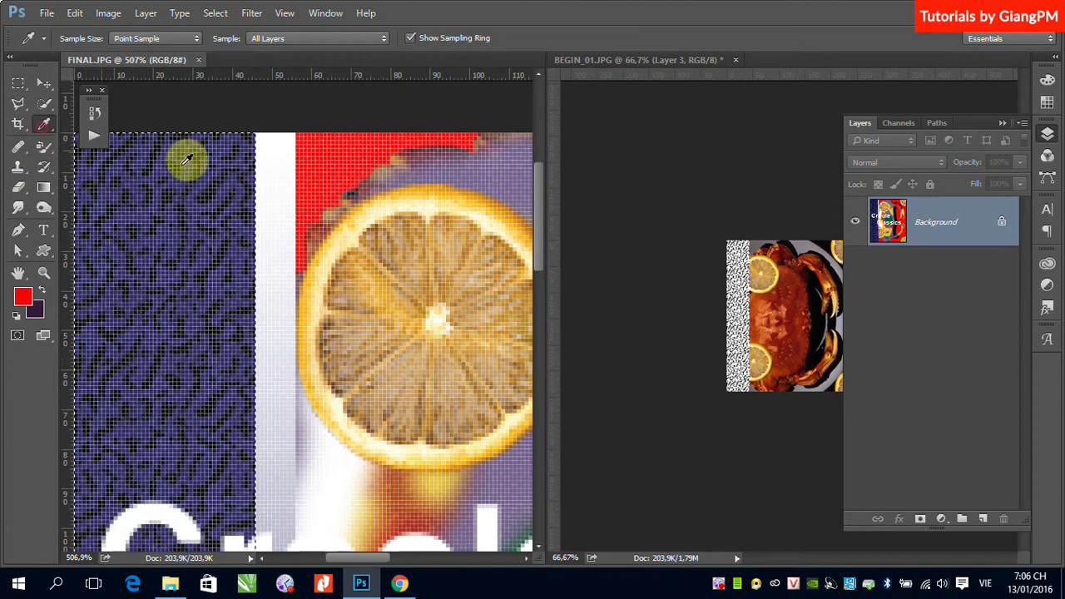
pyautogui.click(225, 146)
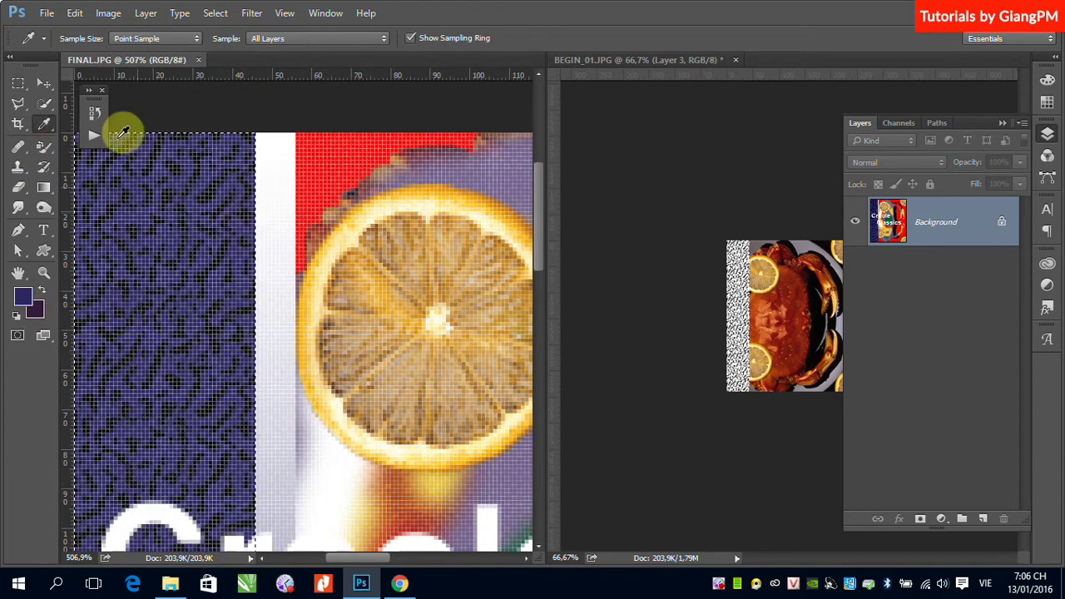
# Apply an Edit > Fill of Foreground Color in Multiply mode
pyautogui.click(43, 84)
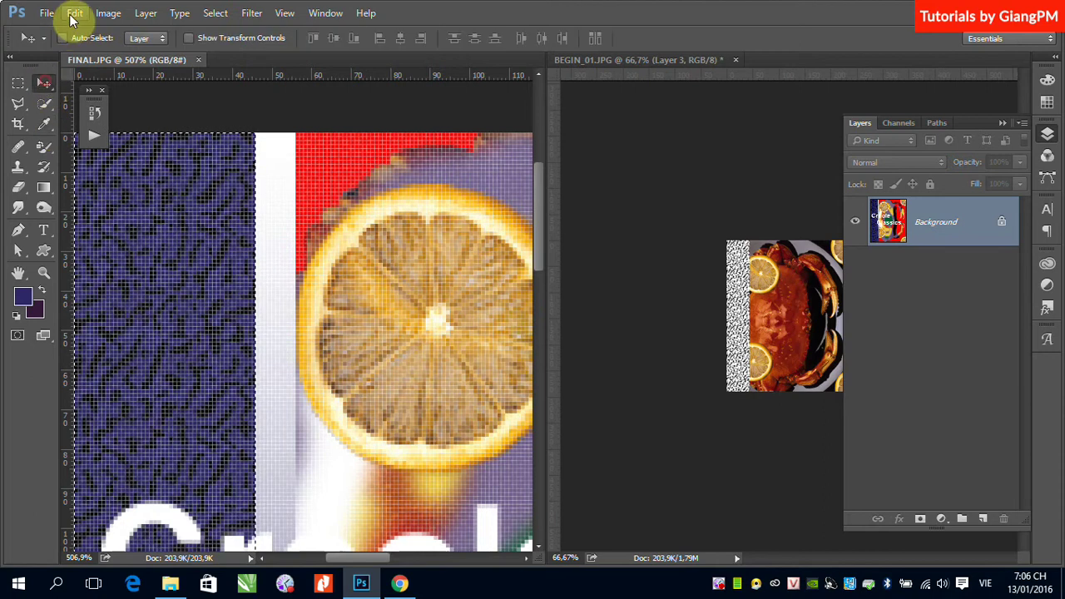
pyautogui.click(73, 15)
pyautogui.click(121, 218)
pyautogui.click(326, 185)
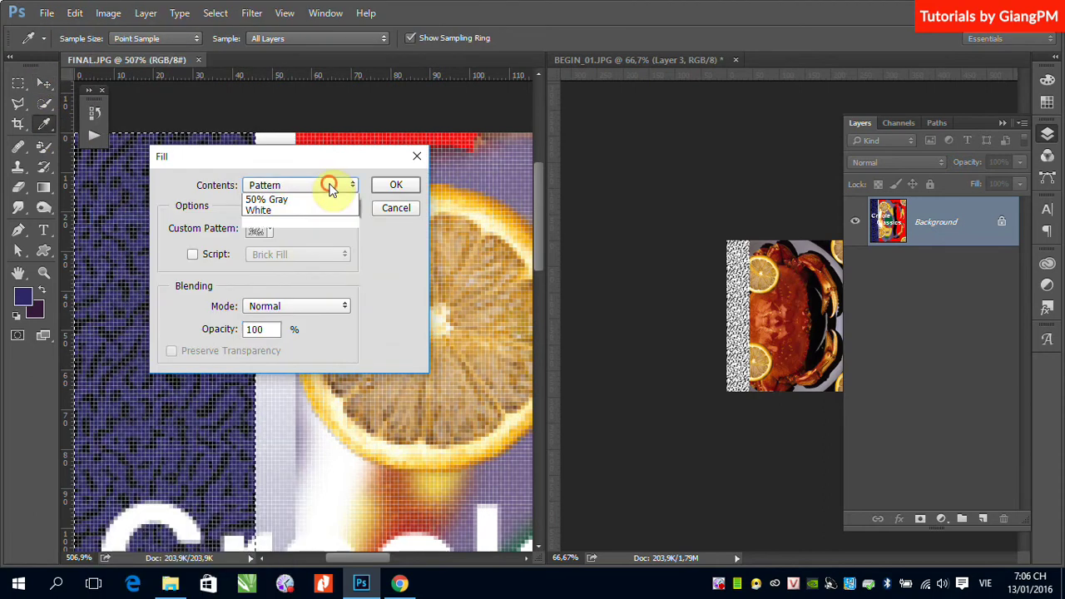
pyautogui.click(277, 200)
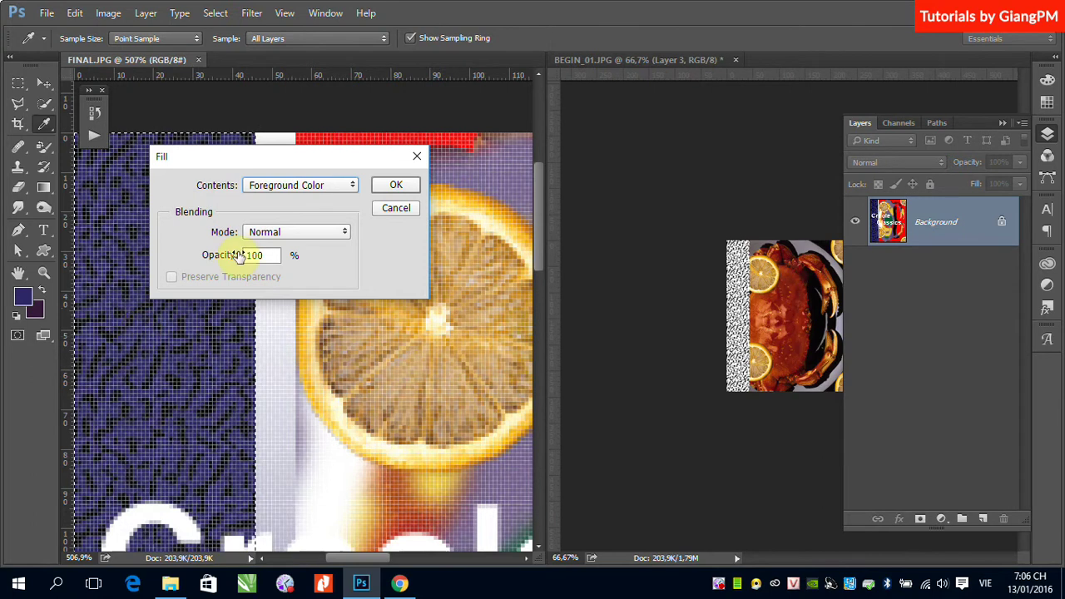
pyautogui.click(254, 232)
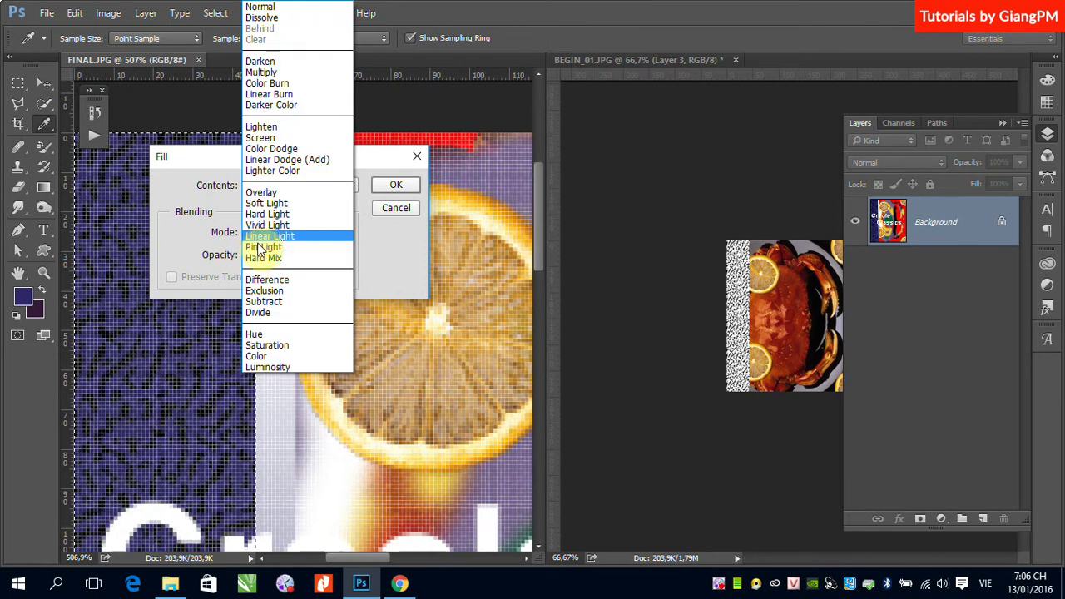
pyautogui.click(264, 72)
pyautogui.click(401, 197)
pyautogui.press('v')
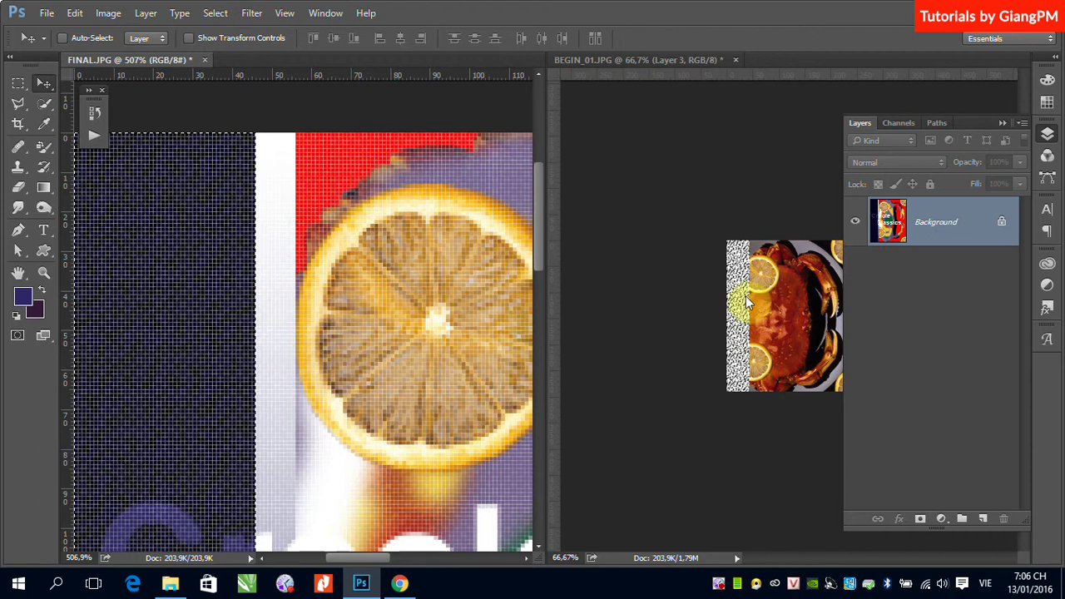
# Repeat the Multiply foreground-colour fill on Layer 3's strip in the crab poster
pyautogui.click(713, 316)
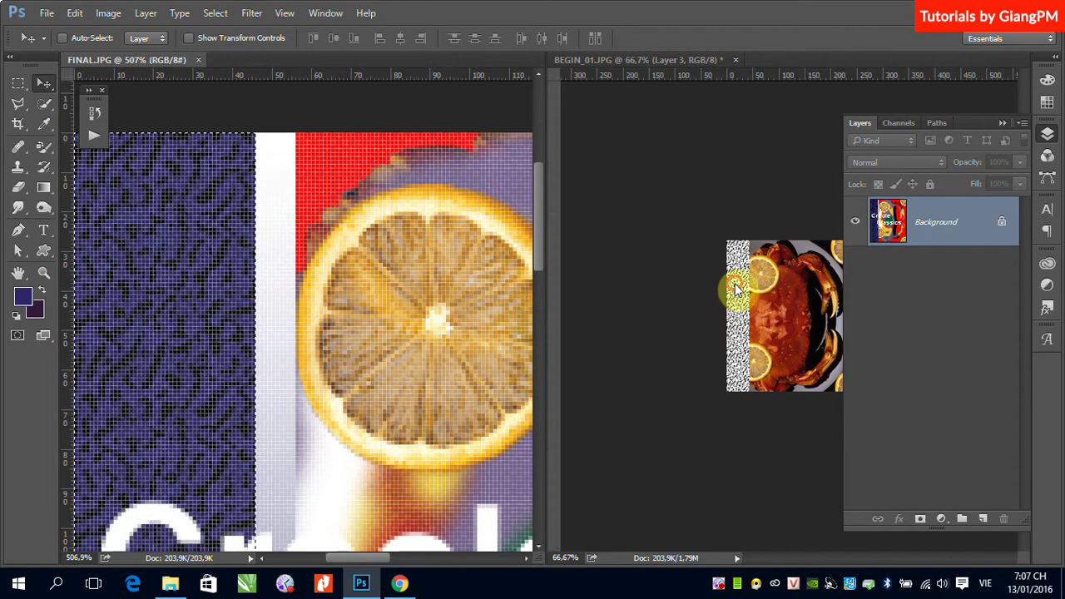
pyautogui.click(77, 13)
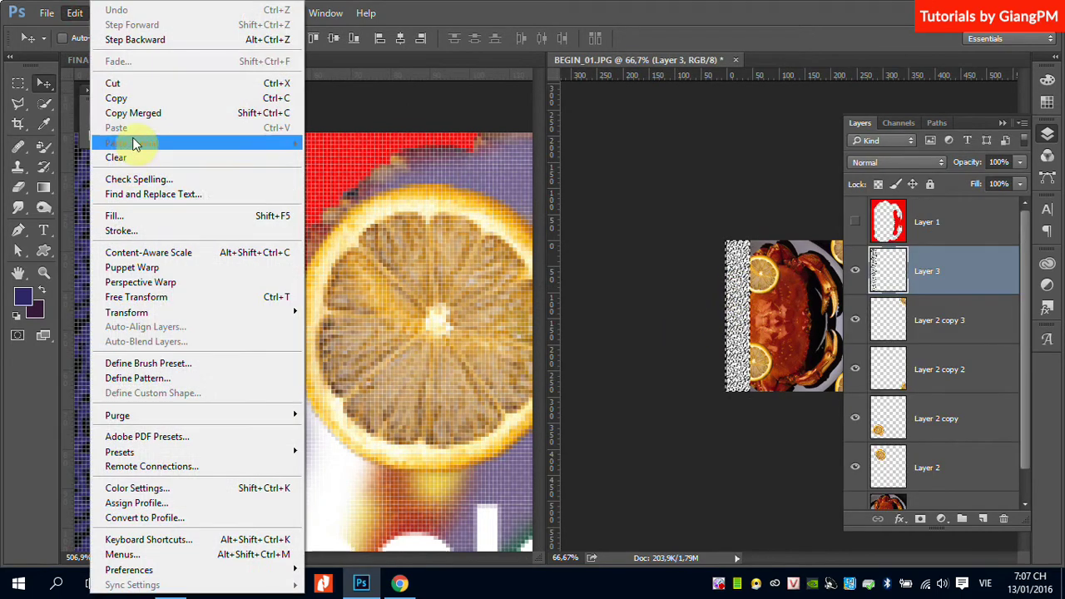
pyautogui.click(117, 215)
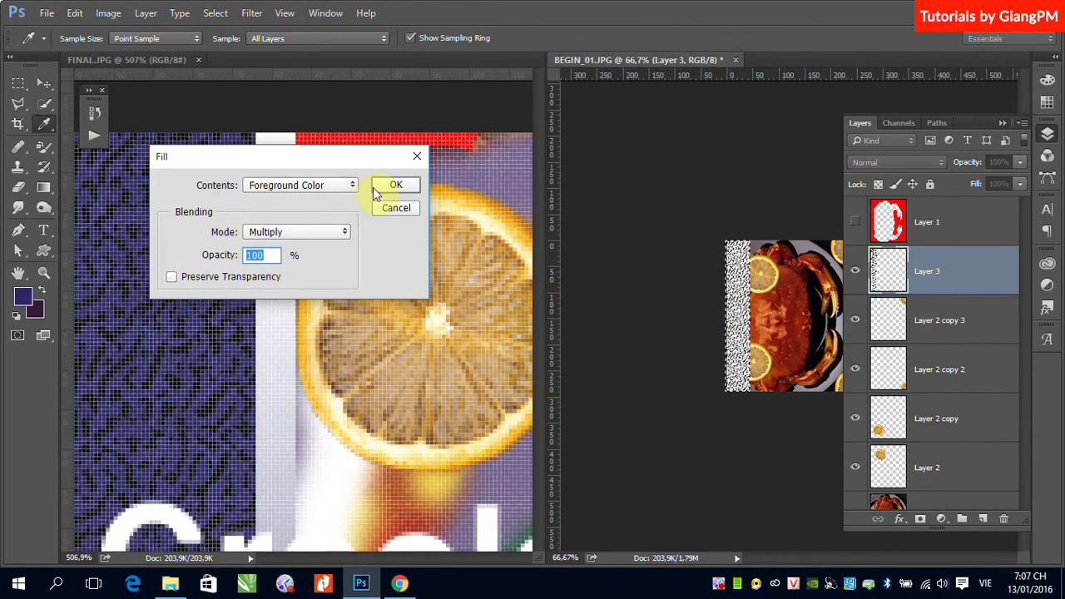
pyautogui.click(402, 188)
pyautogui.press('v')
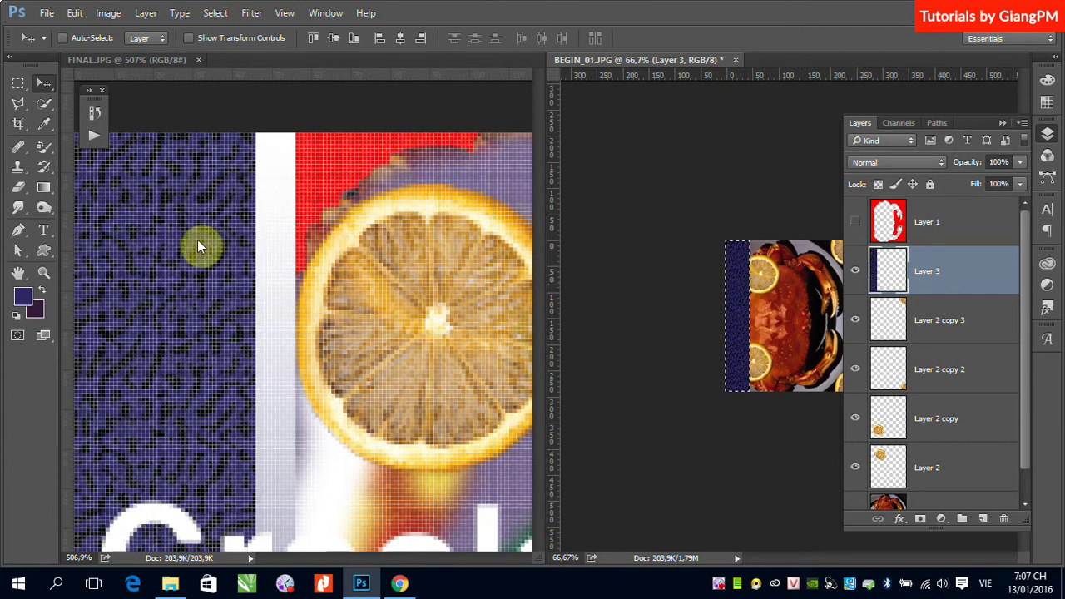
pyautogui.click(18, 84)
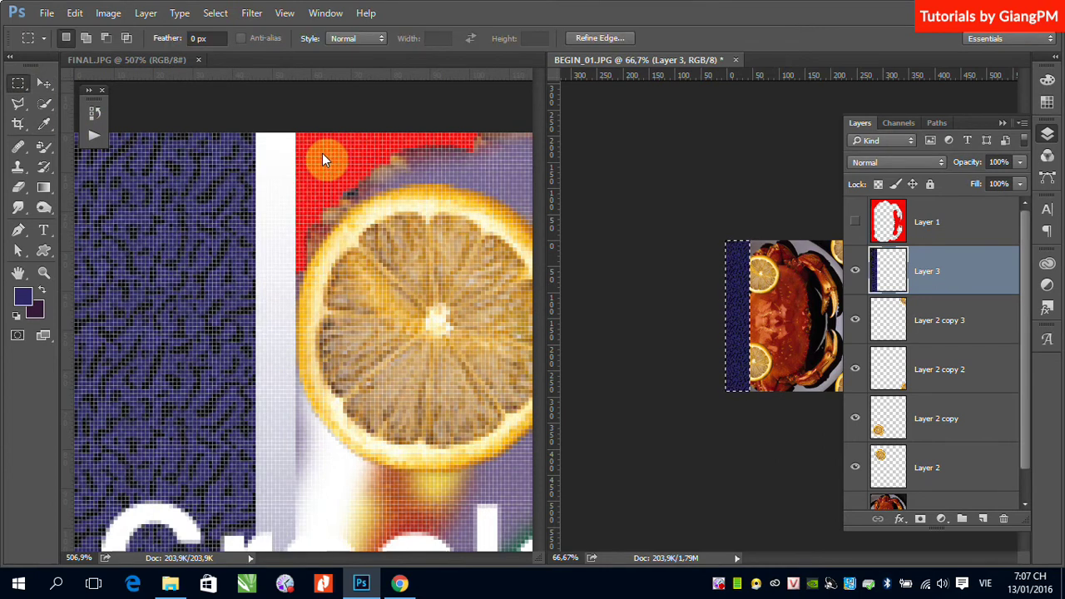
# View both the crab poster and the reference poster at 100%
pyautogui.hotkey('ctrl', '-')
pyautogui.hotkey('ctrl', '-')
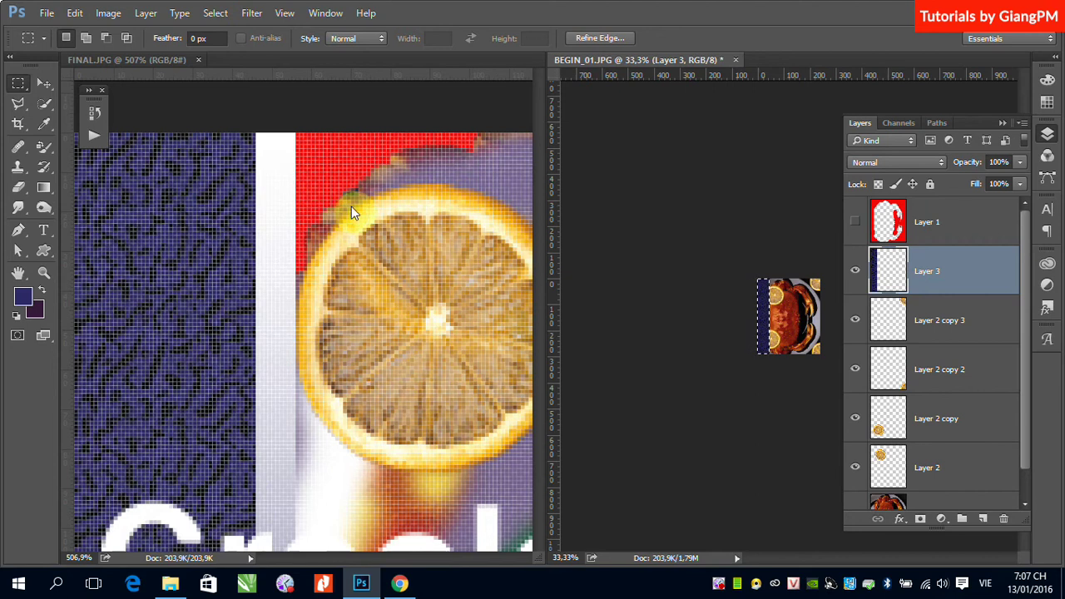
pyautogui.click(44, 274)
pyautogui.doubleClick(44, 274)
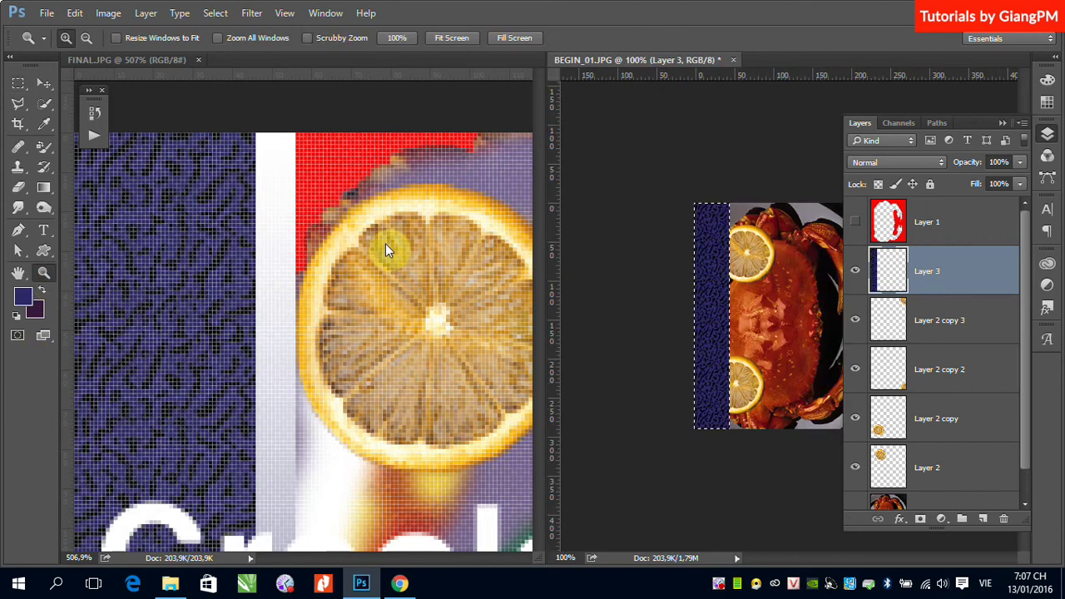
pyautogui.click(312, 206)
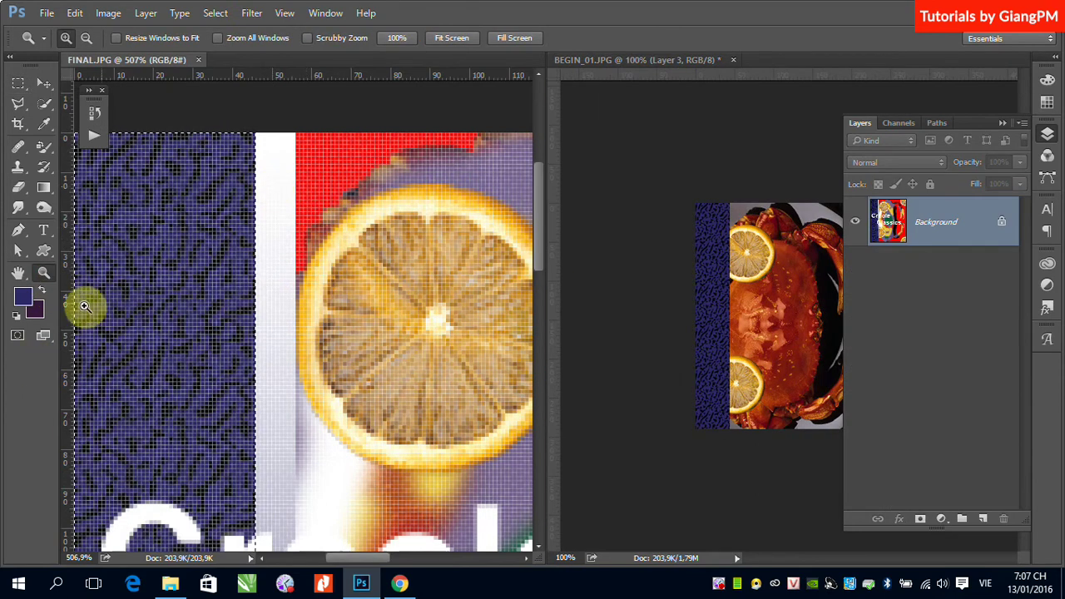
pyautogui.doubleClick(46, 272)
# Outline FINAL's 11 × 290 px white stripe and place the selection beside BEGIN_01's blue strip
pyautogui.click(19, 83)
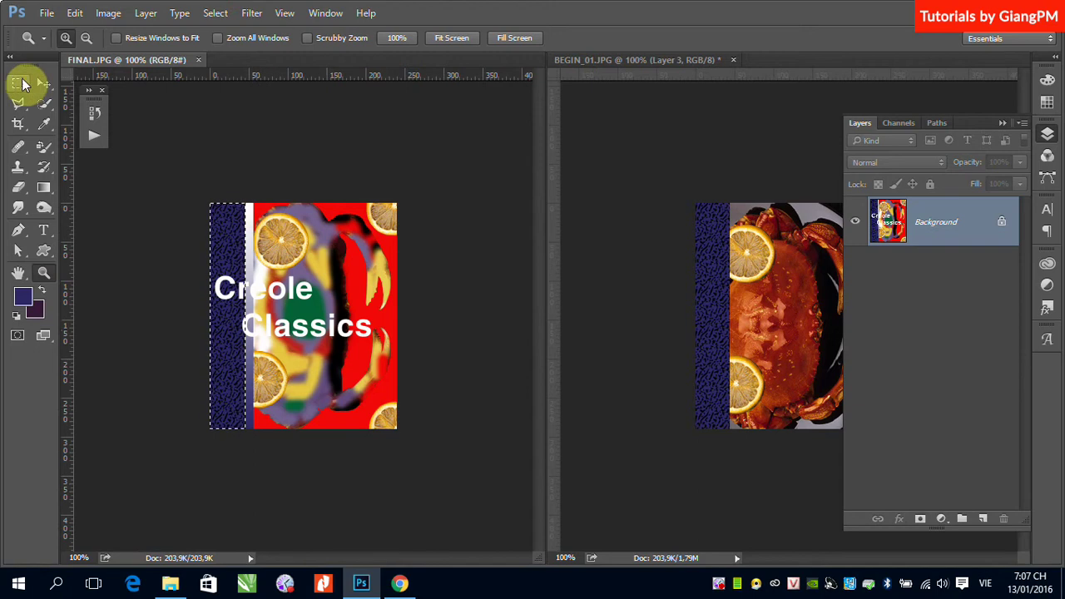
pyautogui.click(247, 199)
pyautogui.moveTo(247, 200)
pyautogui.mouseDown()
pyautogui.moveTo(289, 304)
pyautogui.moveTo(252, 447)
pyautogui.mouseUp()
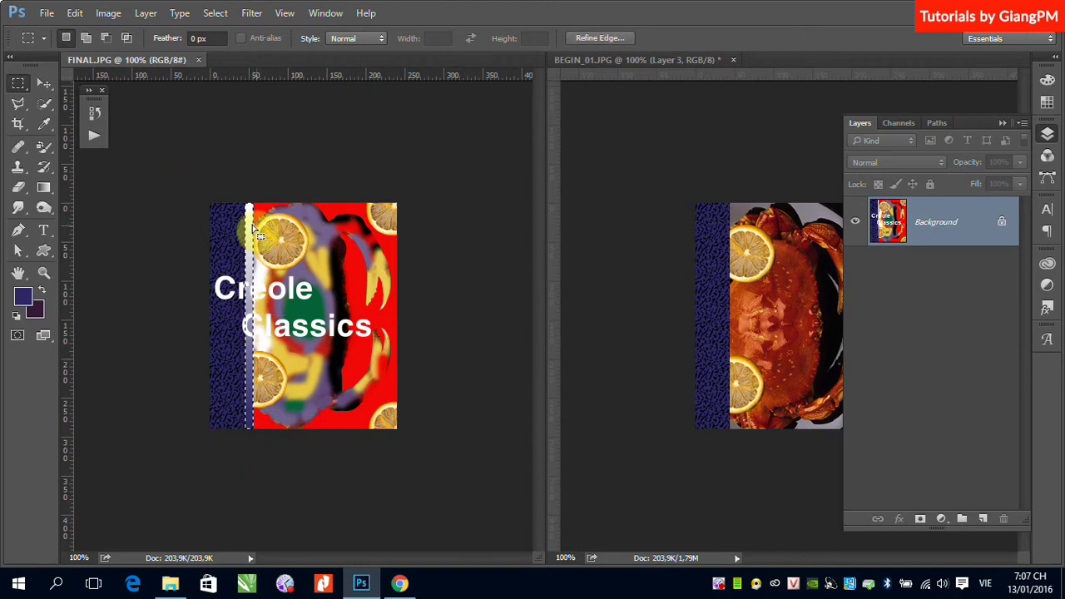
pyautogui.moveTo(254, 226); pyautogui.dragTo(649, 243)
pyautogui.moveTo(736, 231); pyautogui.dragTo(737, 228)
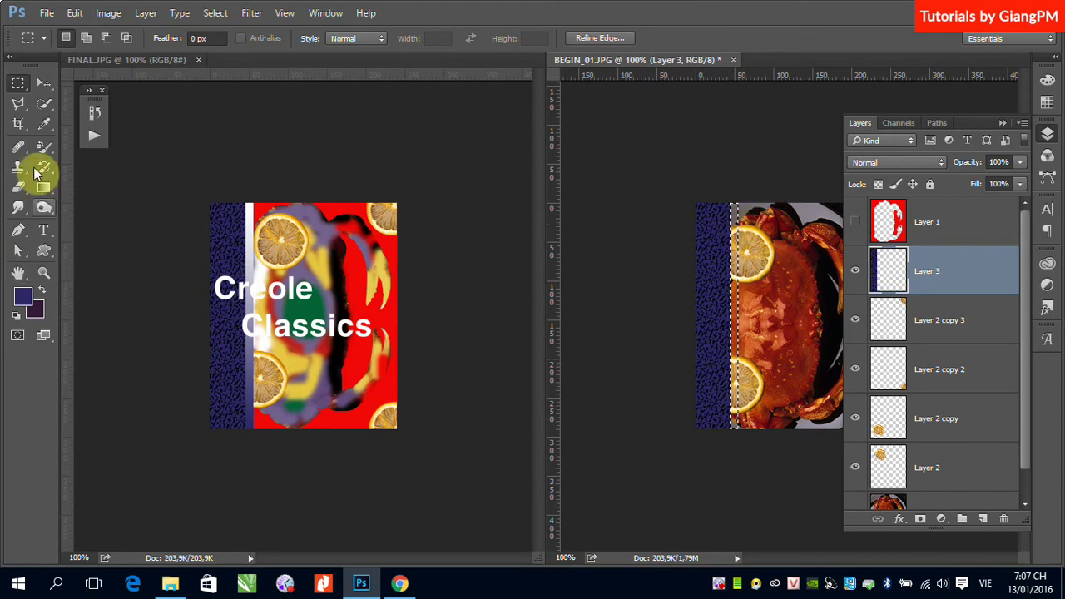
pyautogui.click(44, 123)
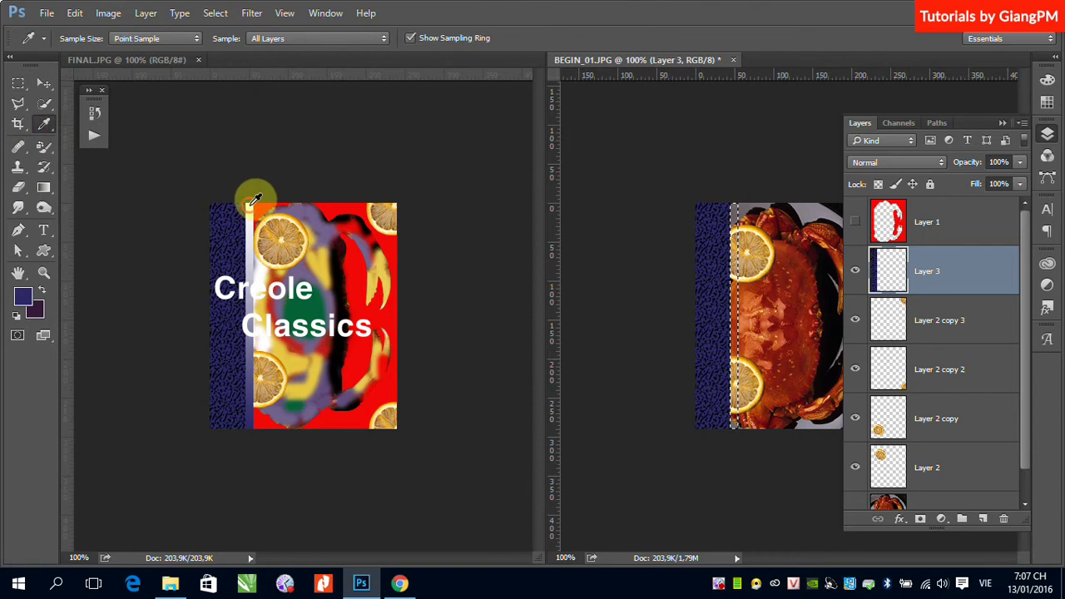
# Fill the band with a bottom-to-top Normal-mode white gradient sampled from FINAL, then deselect
pyautogui.moveTo(250, 204); pyautogui.dragTo(251, 425)
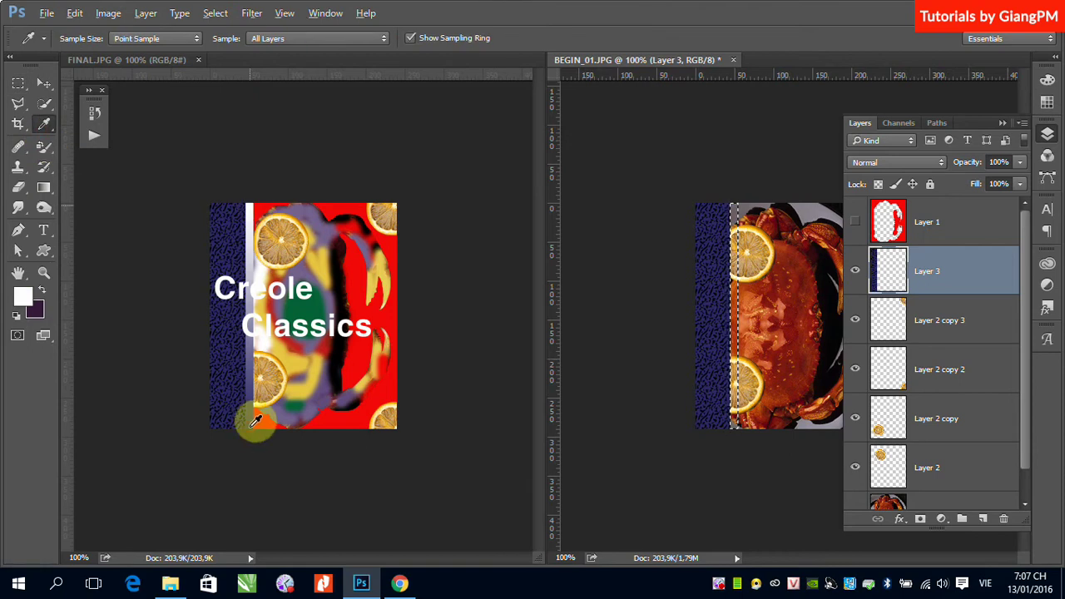
pyautogui.click(44, 186)
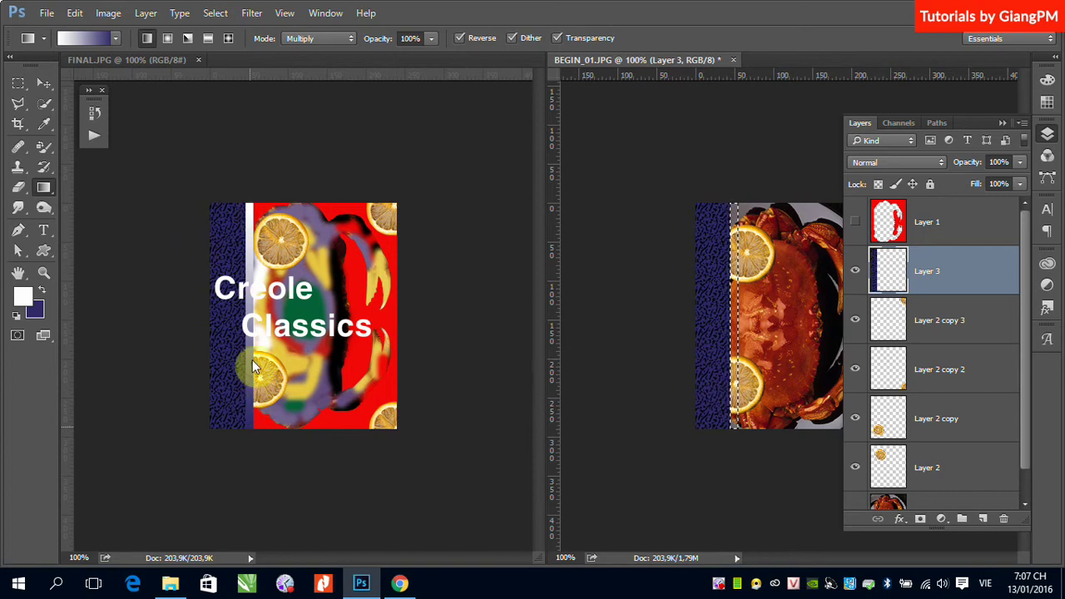
pyautogui.click(316, 38)
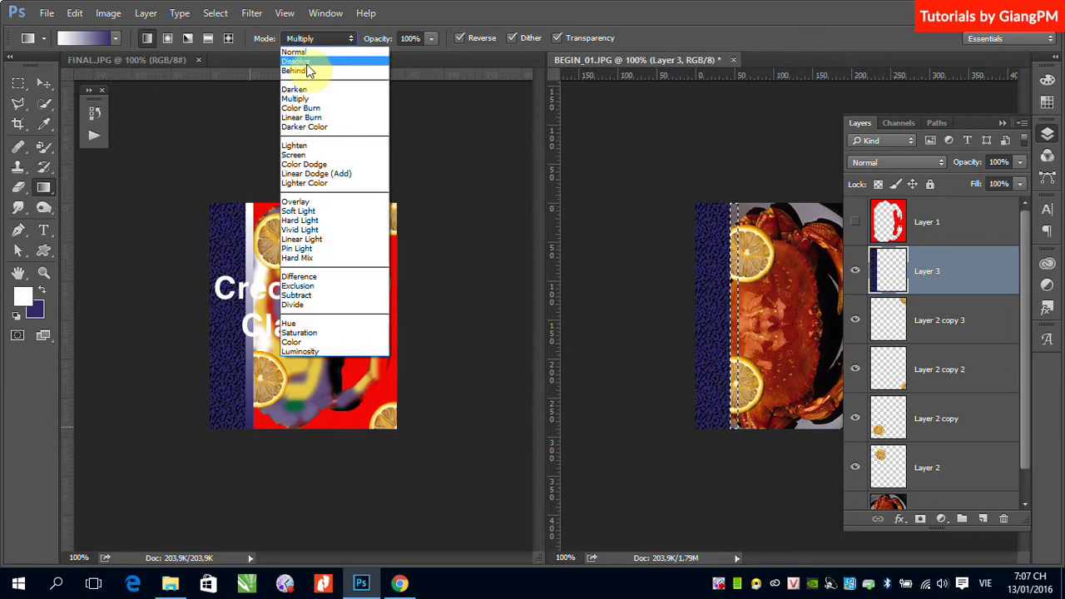
pyautogui.click(307, 53)
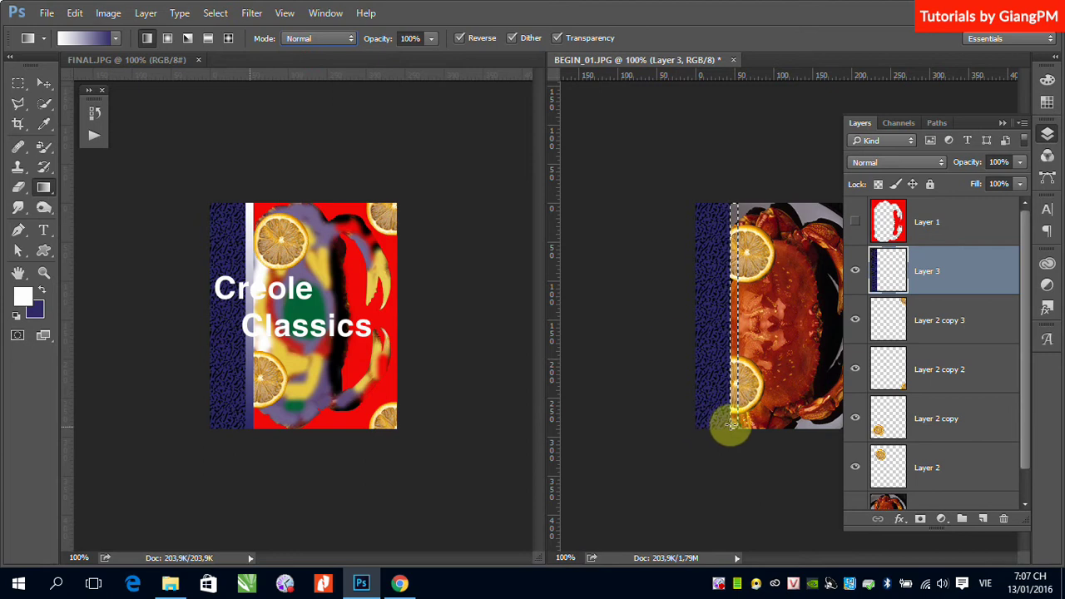
pyautogui.moveTo(733, 426); pyautogui.dragTo(732, 204)
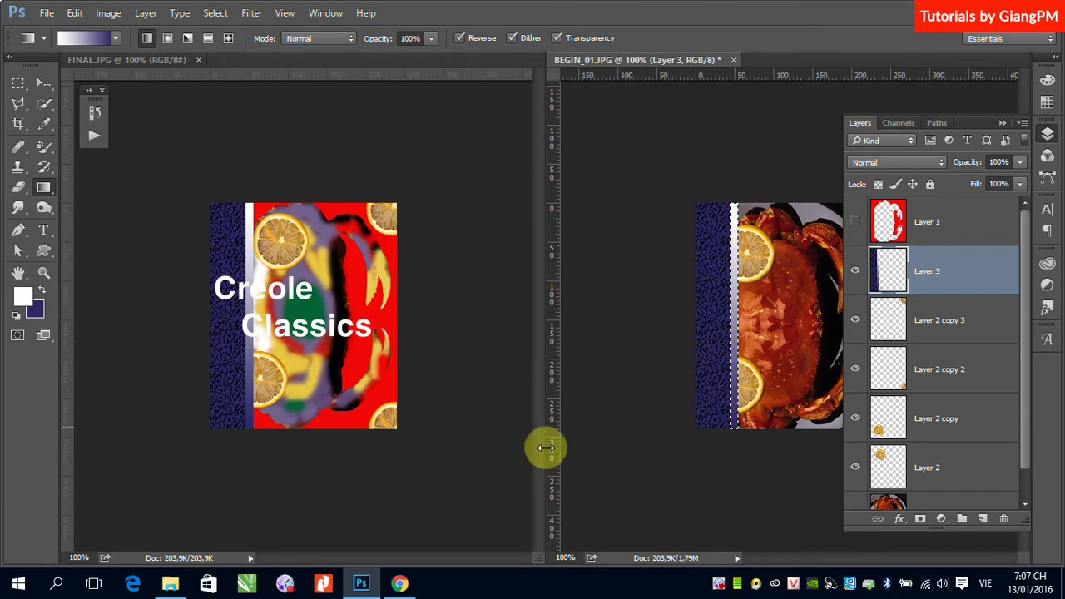
pyautogui.hotkey('ctrl', 'd')
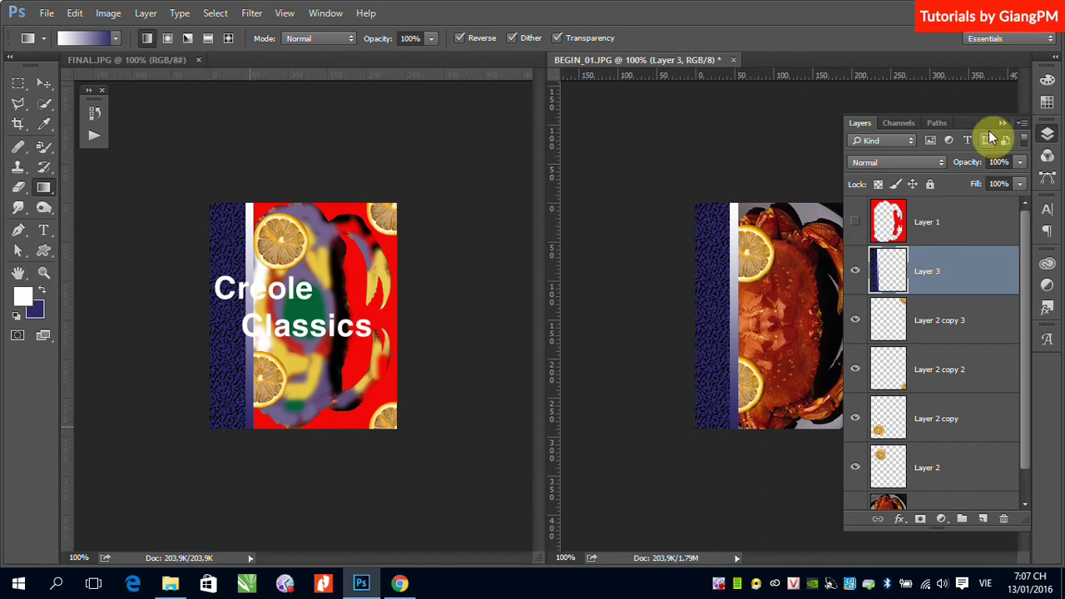
pyautogui.click(1002, 122)
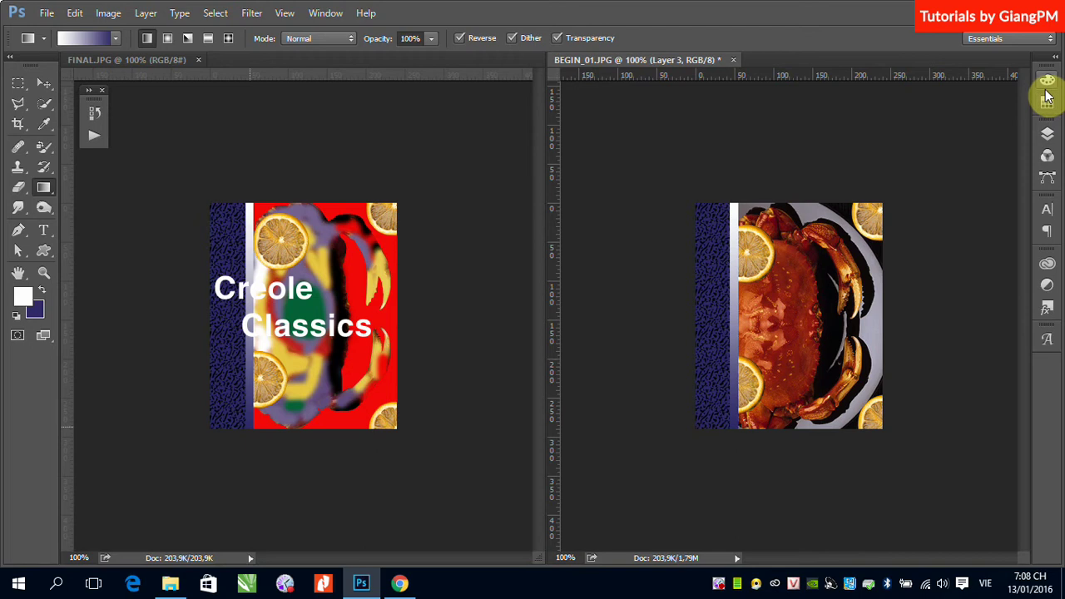
# Make red Layer 1 visible and move it below Layer 3
pyautogui.click(1047, 134)
pyautogui.click(855, 222)
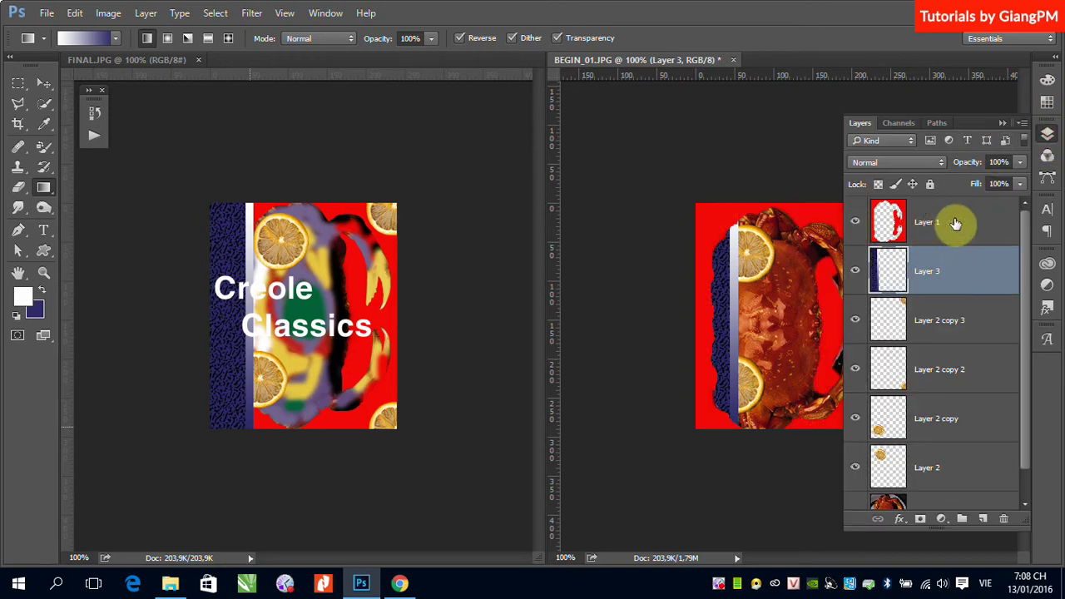
pyautogui.moveTo(955, 223); pyautogui.dragTo(964, 298)
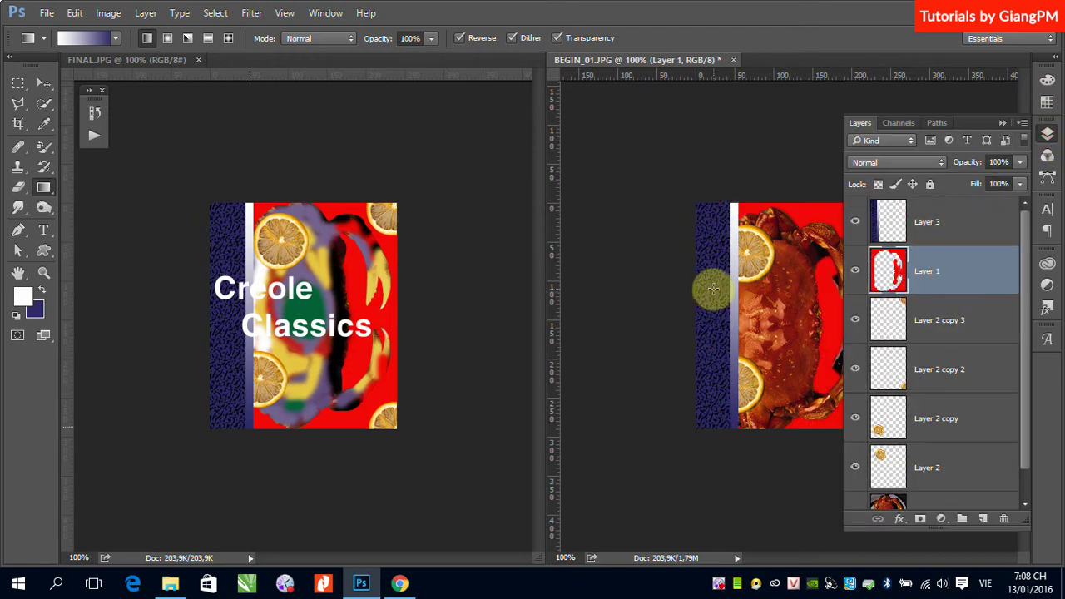
pyautogui.click(1003, 125)
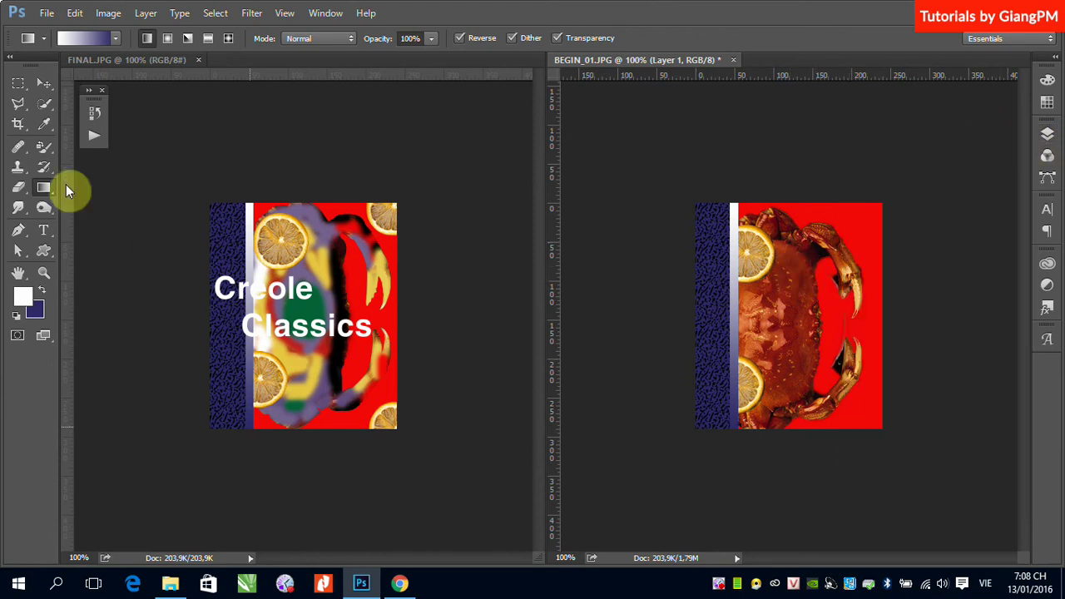
# Sample the finished poster's crab purple with the Brush tool and paint it over the crab's top
pyautogui.click(45, 150)
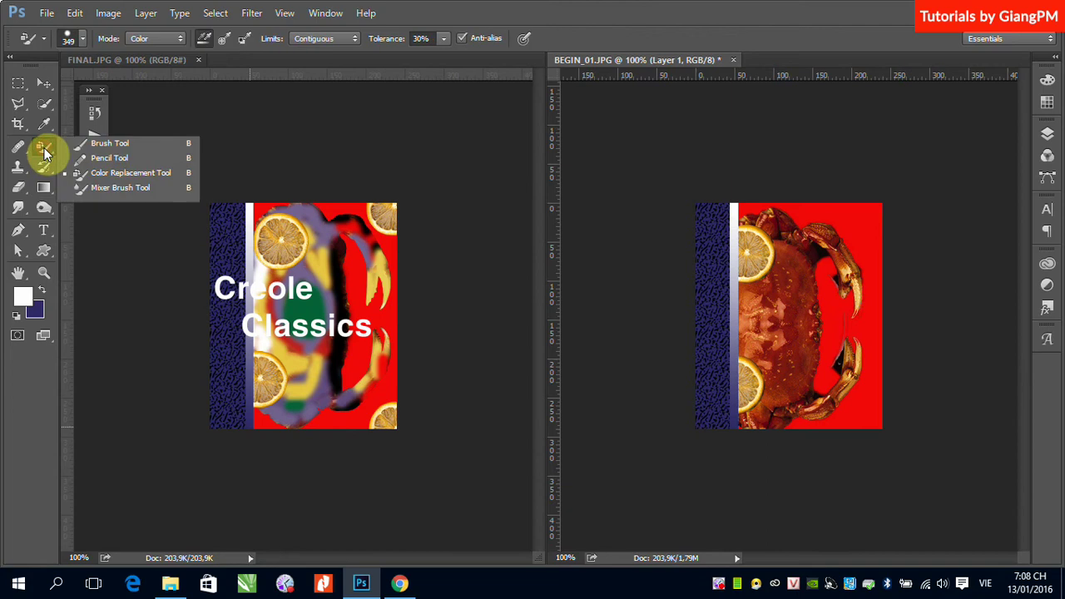
pyautogui.click(89, 144)
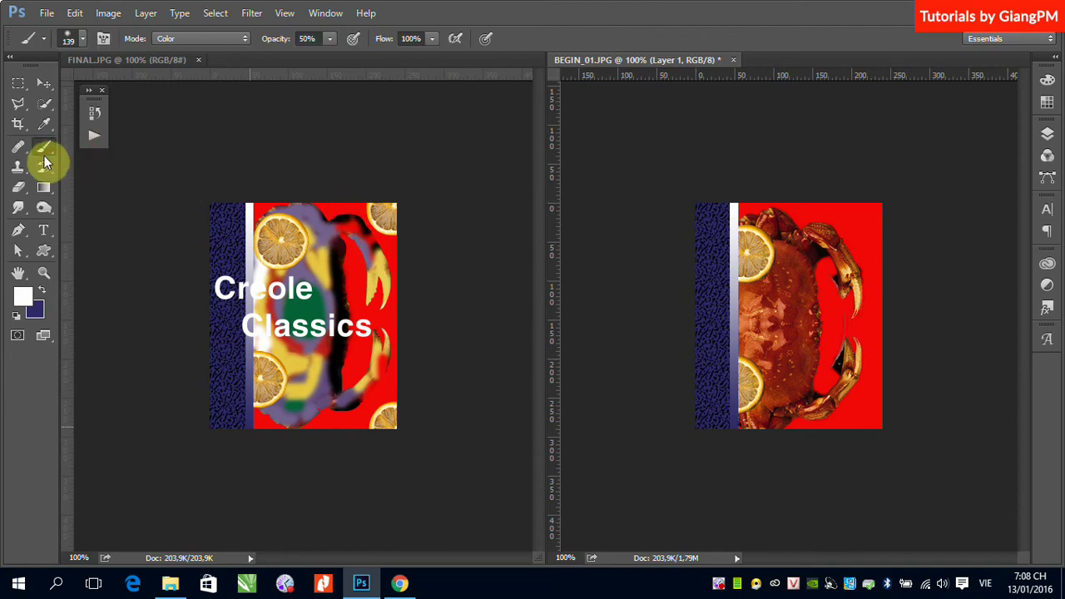
pyautogui.keyDown('alt'); pyautogui.click(328, 226); pyautogui.keyUp('alt')
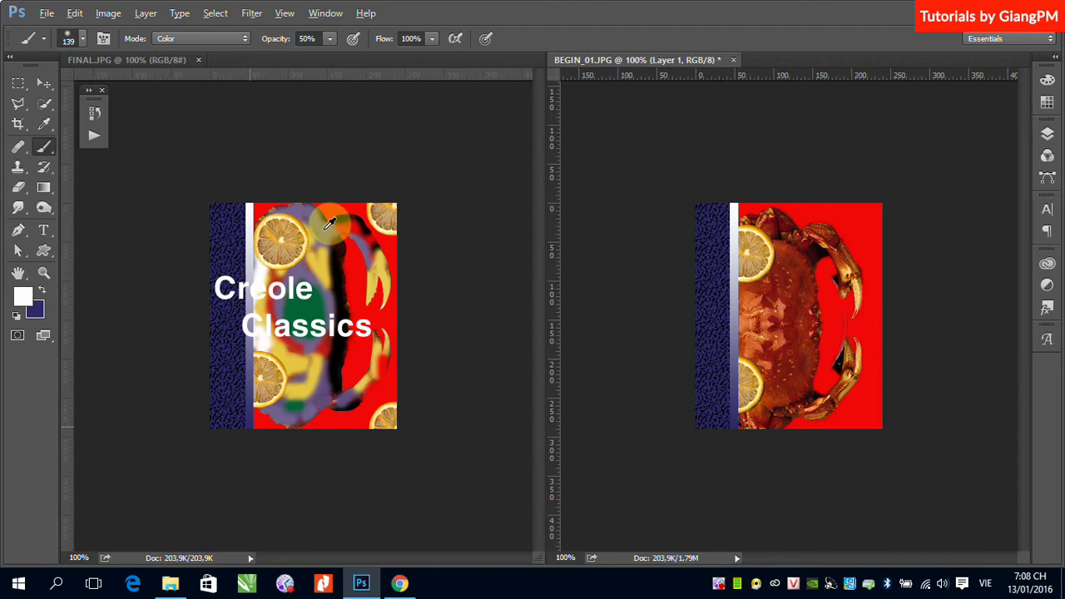
pyautogui.moveTo(330, 221); pyautogui.dragTo(328, 217)
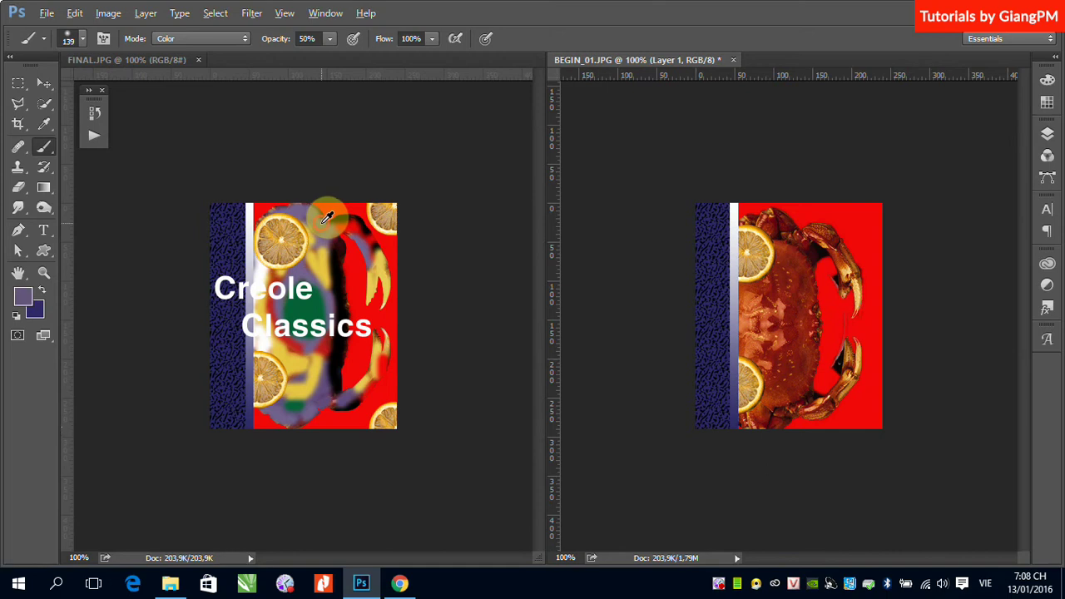
pyautogui.moveTo(832, 242)
pyautogui.mouseDown()
pyautogui.moveTo(844, 250)
pyautogui.moveTo(793, 247)
pyautogui.mouseUp()
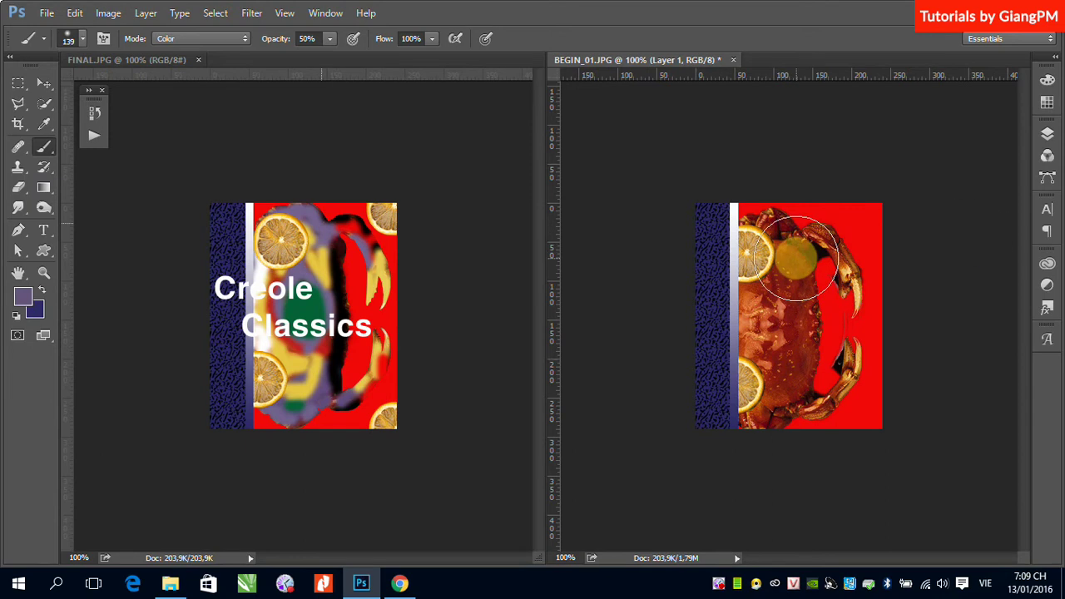
pyautogui.moveTo(798, 258); pyautogui.dragTo(795, 254)
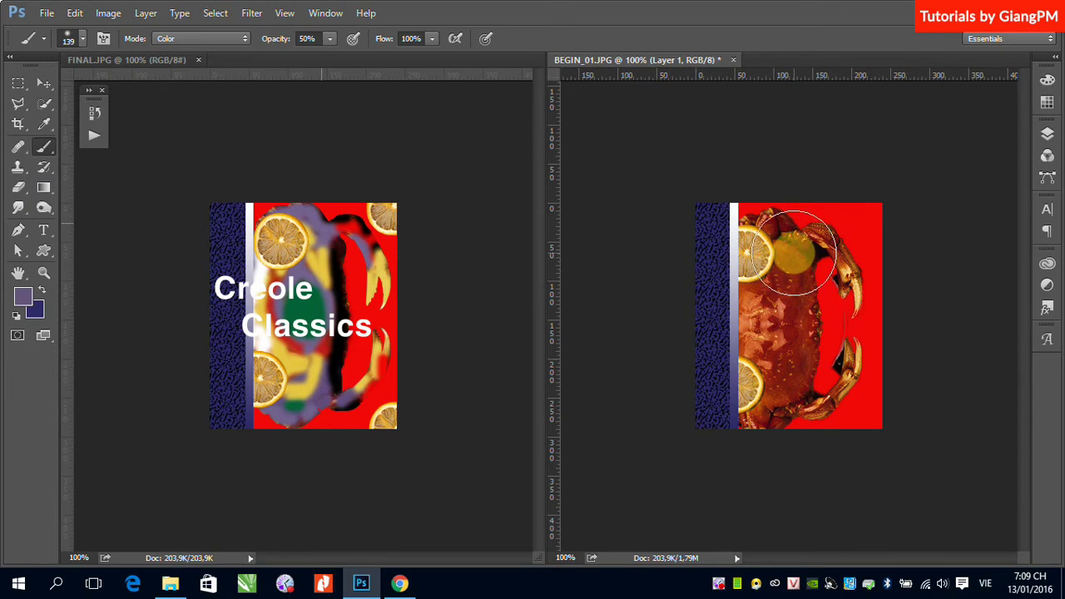
# Check the brush tip settings: soft 139 px with 1% hardness
pyautogui.rightClick(795, 254)
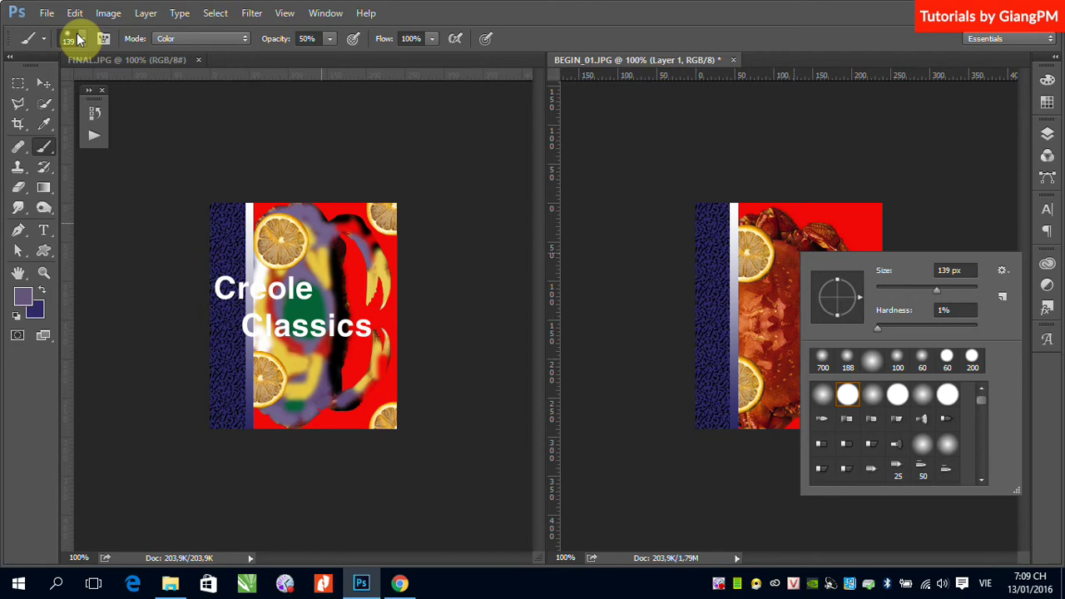
pyautogui.click(795, 38)
pyautogui.click(798, 96)
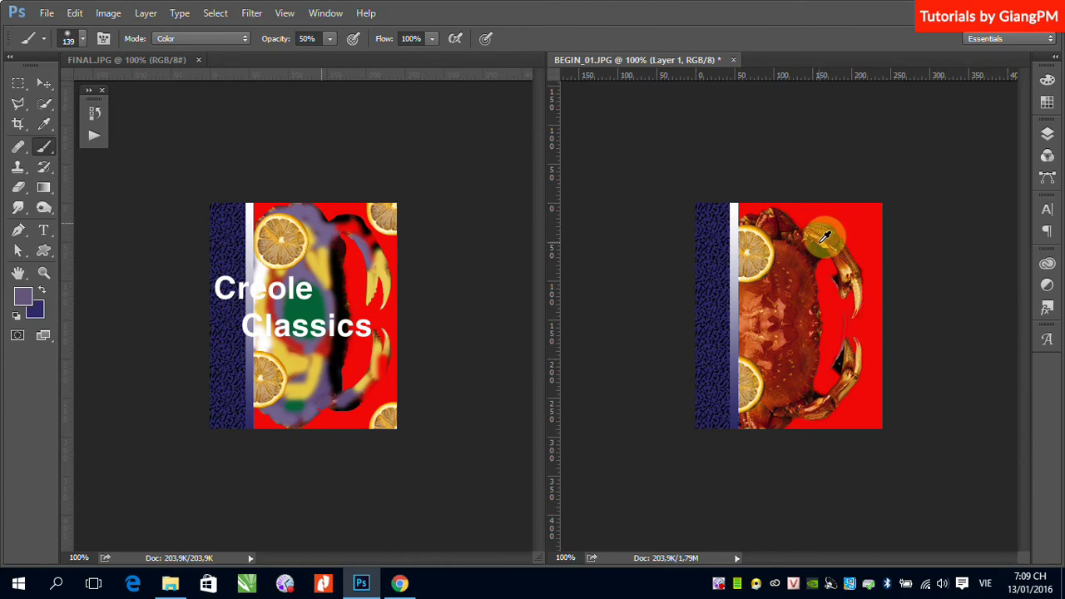
pyautogui.keyDown('alt'); pyautogui.rightClick(825, 238); pyautogui.keyUp('alt')
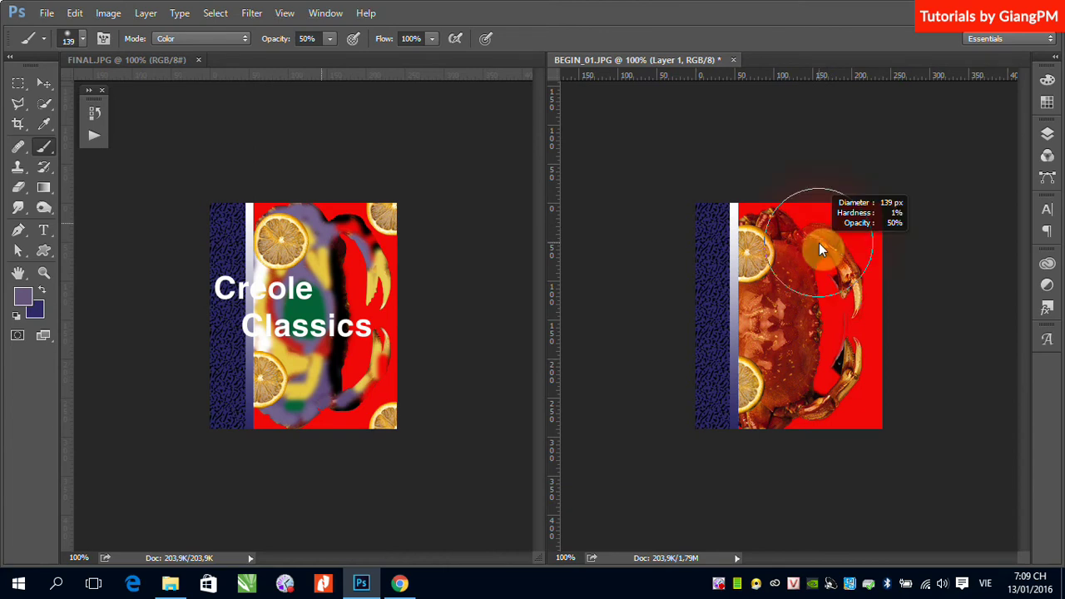
# Create a new blank 1366×768 px document
pyautogui.click(47, 13)
pyautogui.click(61, 31)
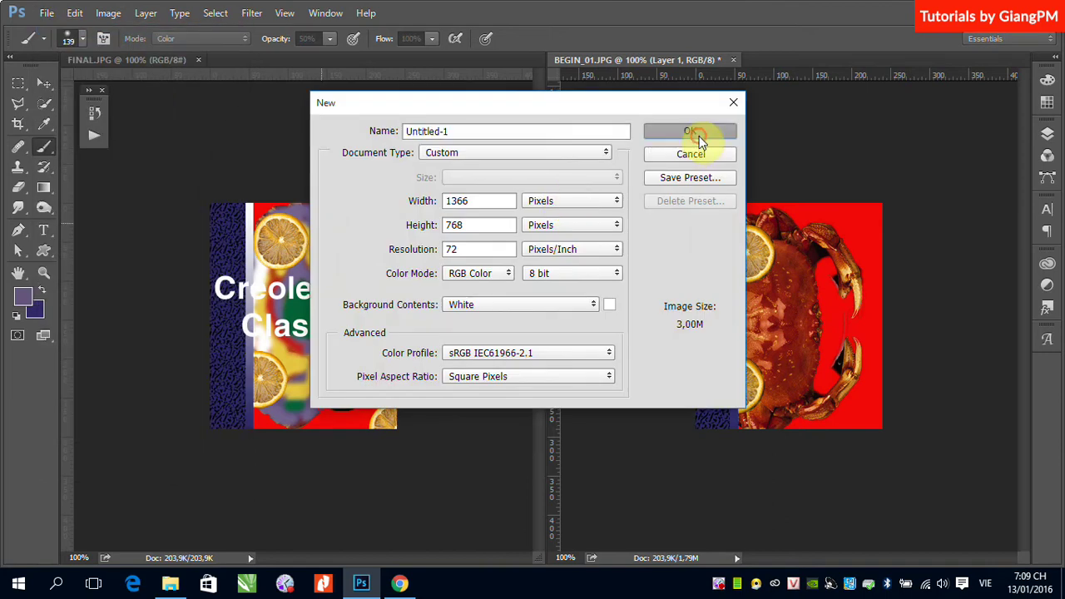
pyautogui.click(695, 150)
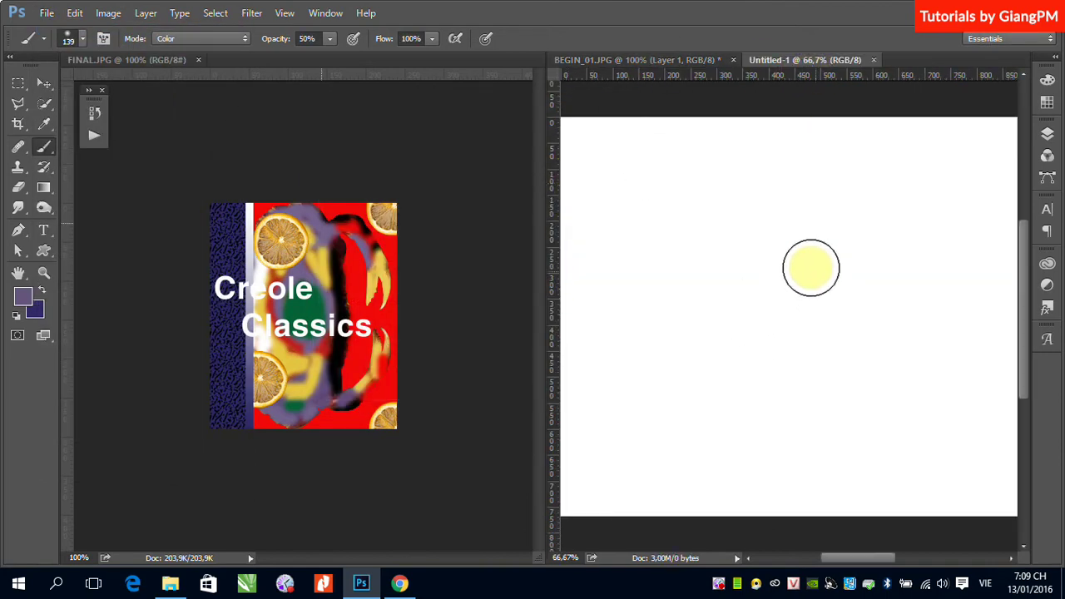
pyautogui.click(323, 193)
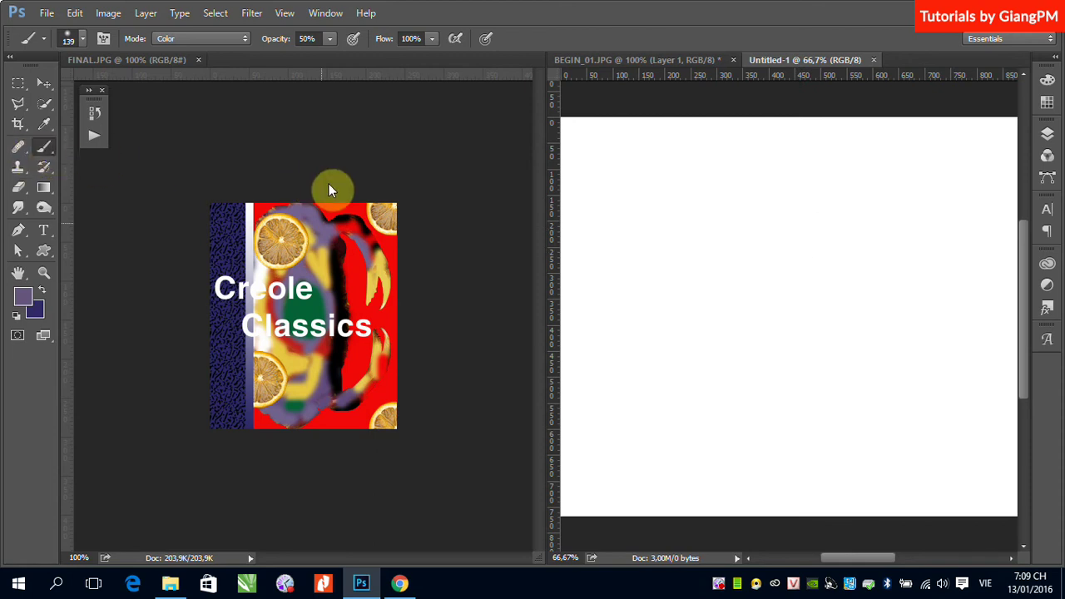
# Adjust the brush tip to 124 px diameter with 0% hardness
pyautogui.keyDown('alt'); pyautogui.rightClick(695, 218); pyautogui.keyUp('alt')
pyautogui.keyDown('alt'); pyautogui.rightClick(689, 223); pyautogui.keyUp('alt')
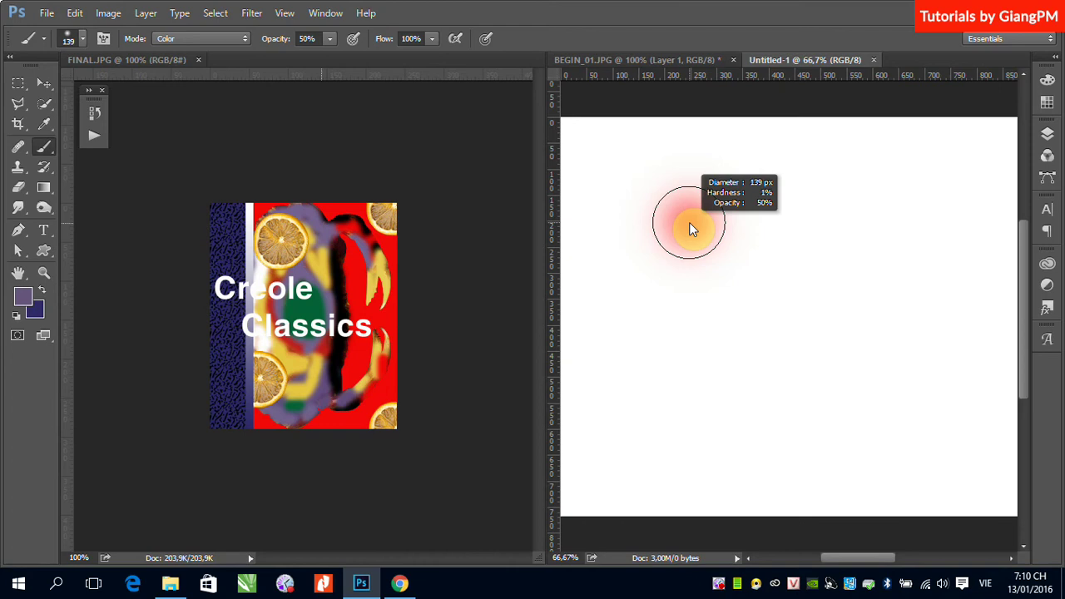
pyautogui.moveTo(690, 224); pyautogui.dragTo(756, 228)
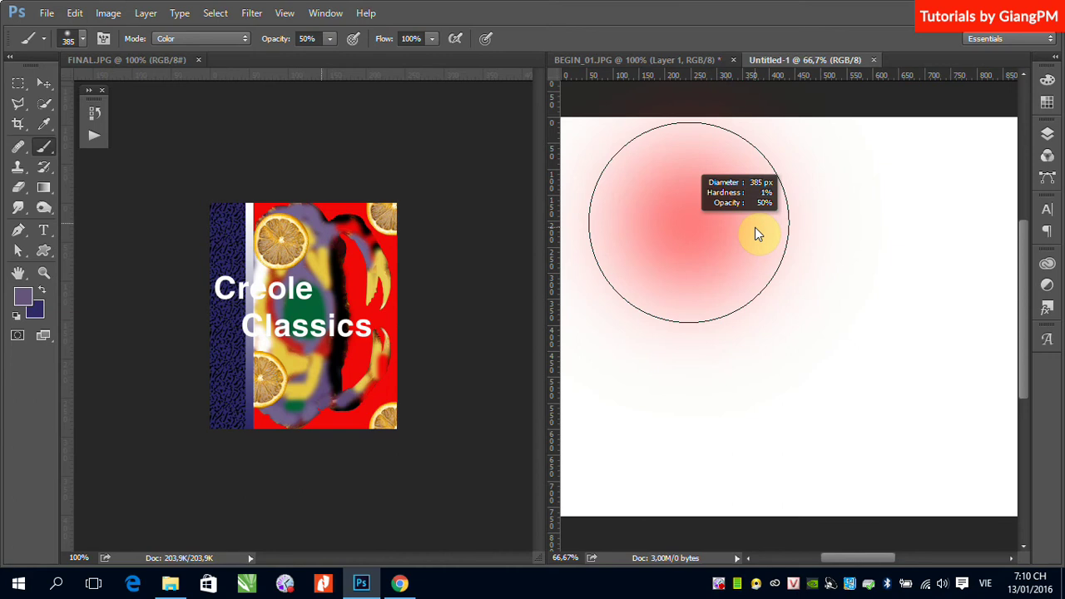
pyautogui.moveTo(755, 227)
pyautogui.mouseDown()
pyautogui.moveTo(667, 240)
pyautogui.moveTo(684, 239)
pyautogui.mouseUp()
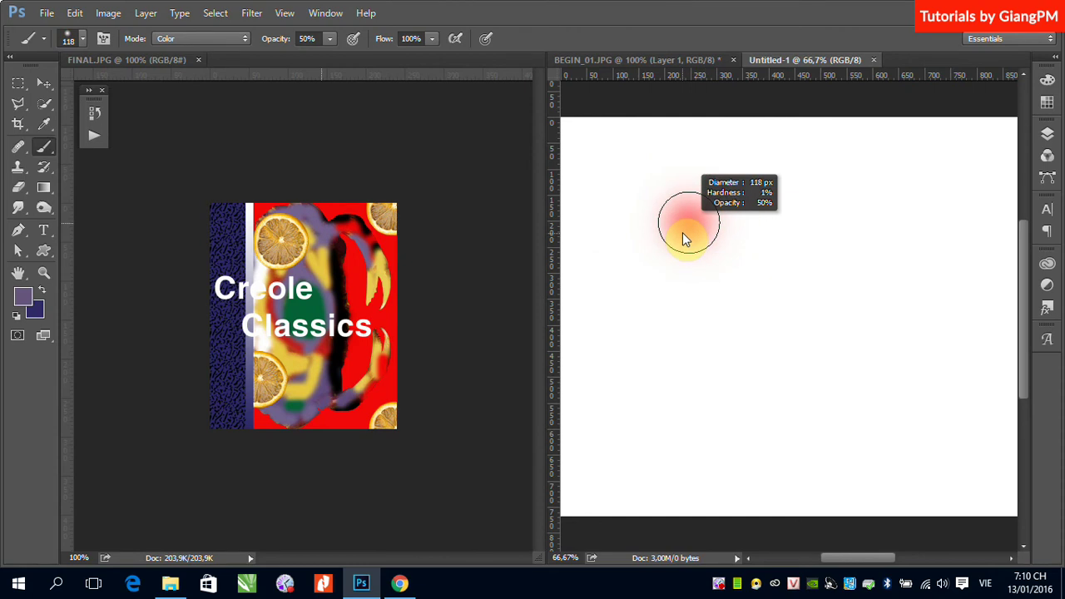
pyautogui.moveTo(686, 198); pyautogui.dragTo(693, 350)
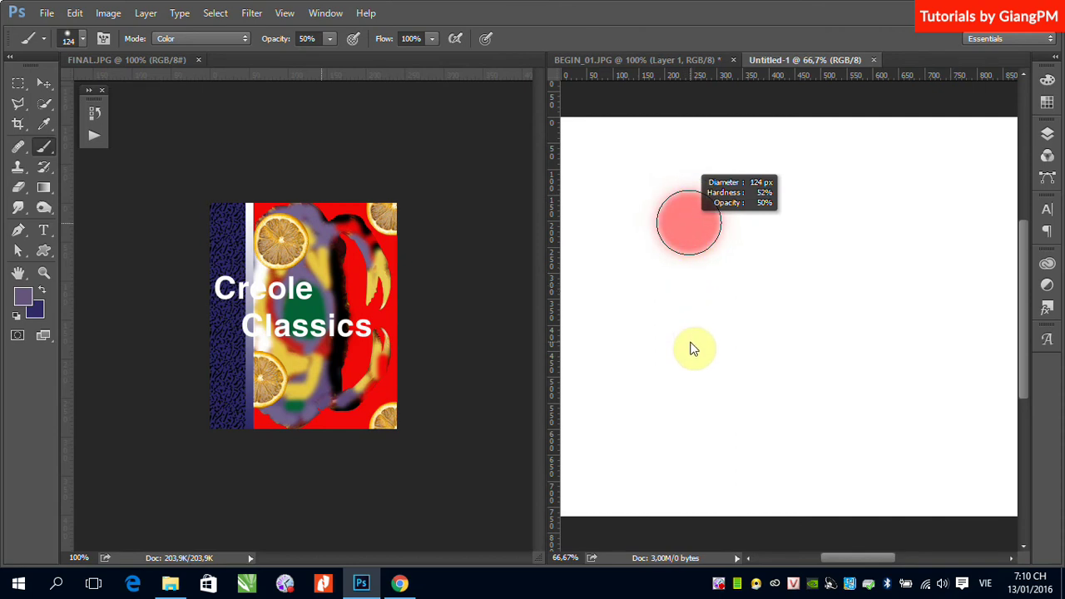
pyautogui.moveTo(694, 350)
pyautogui.mouseDown()
pyautogui.moveTo(694, 442)
pyautogui.moveTo(690, 178)
pyautogui.mouseUp()
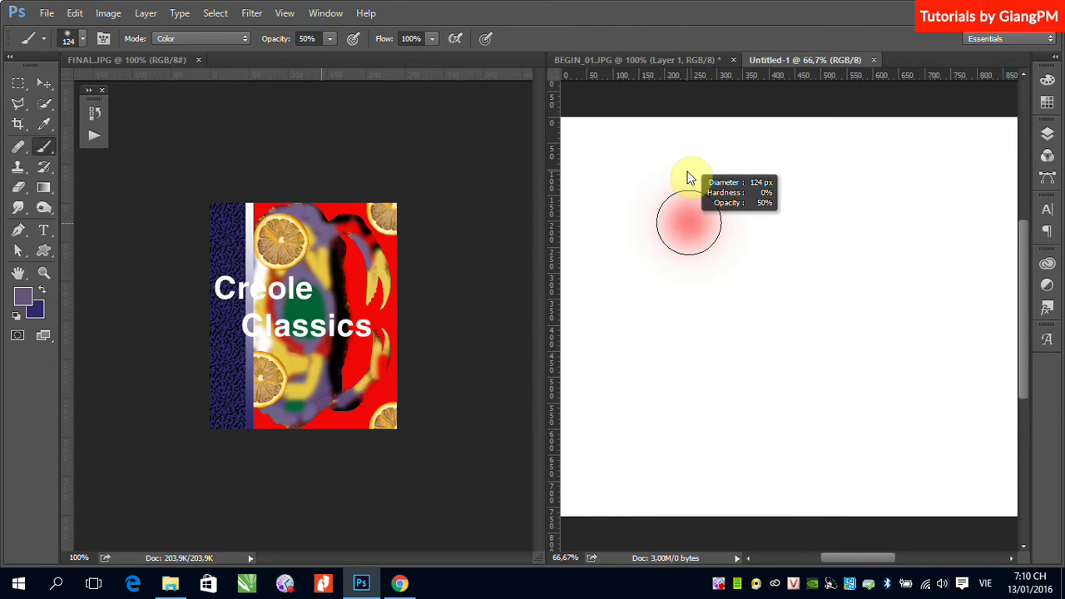
pyautogui.moveTo(688, 177); pyautogui.dragTo(689, 275)
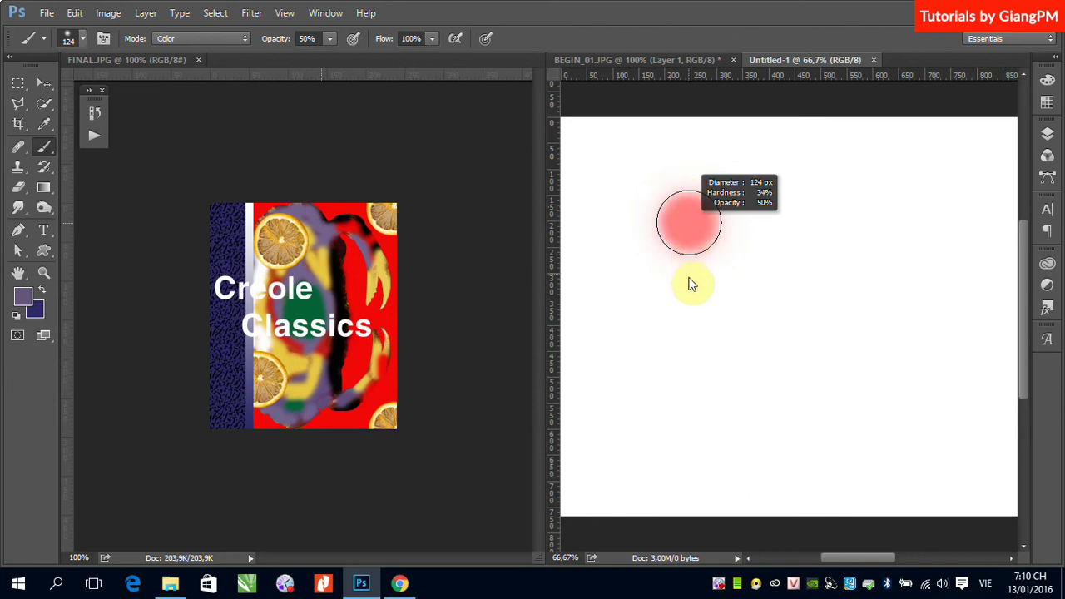
# Set brush opacity to 100% and, on BEGIN_01.JPG, shrink the brush to about 46 px
pyautogui.click(330, 40)
pyautogui.moveTo(330, 62); pyautogui.dragTo(380, 56)
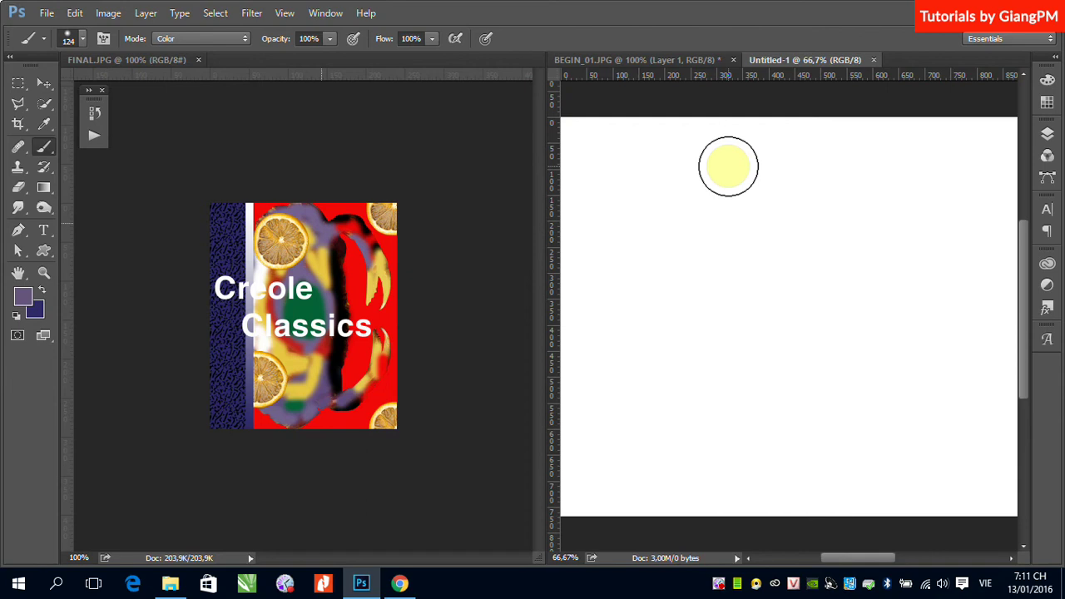
pyautogui.click(657, 60)
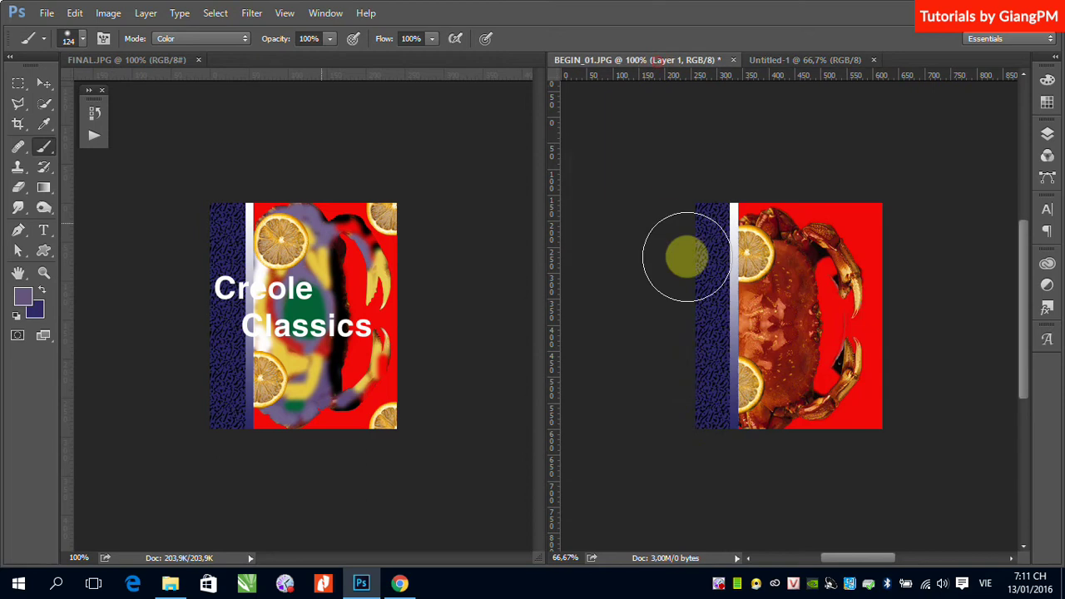
pyautogui.keyDown('alt'); pyautogui.rightClick(796, 270); pyautogui.keyUp('alt')
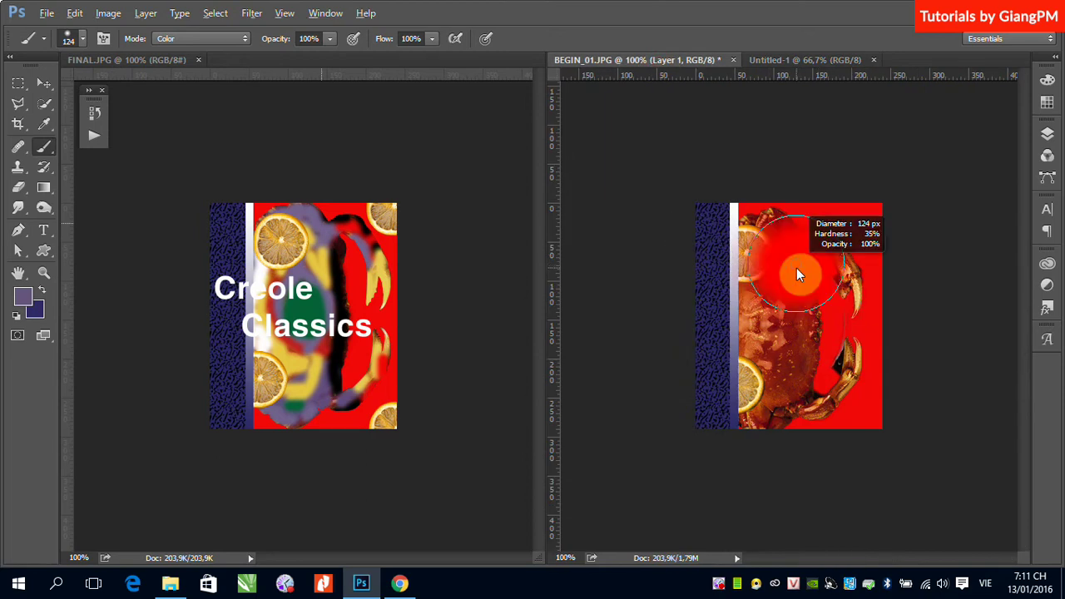
pyautogui.moveTo(797, 268); pyautogui.dragTo(765, 272)
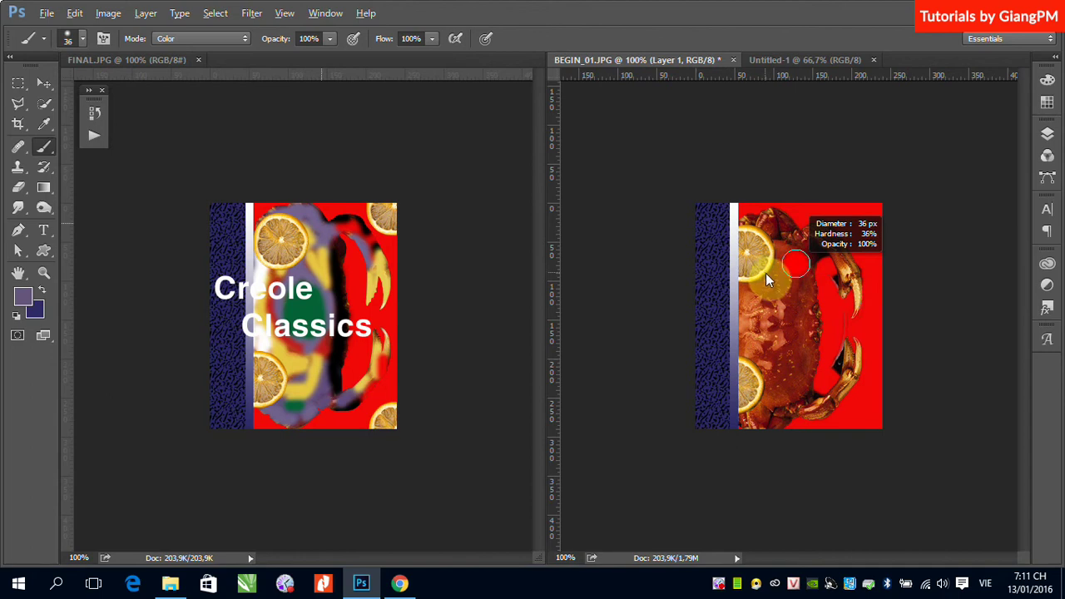
pyautogui.moveTo(766, 273)
pyautogui.mouseDown()
pyautogui.moveTo(787, 271)
pyautogui.moveTo(772, 270)
pyautogui.mouseUp()
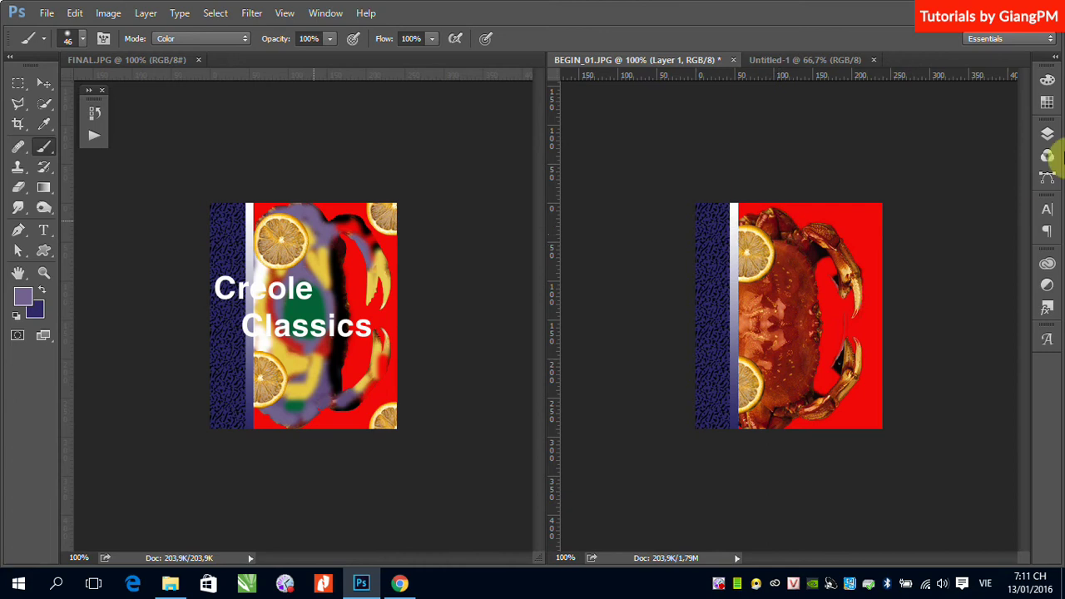
# Turn off the Move tool's automatic layer picking, return to the brush and show the Layers panel
pyautogui.click(44, 84)
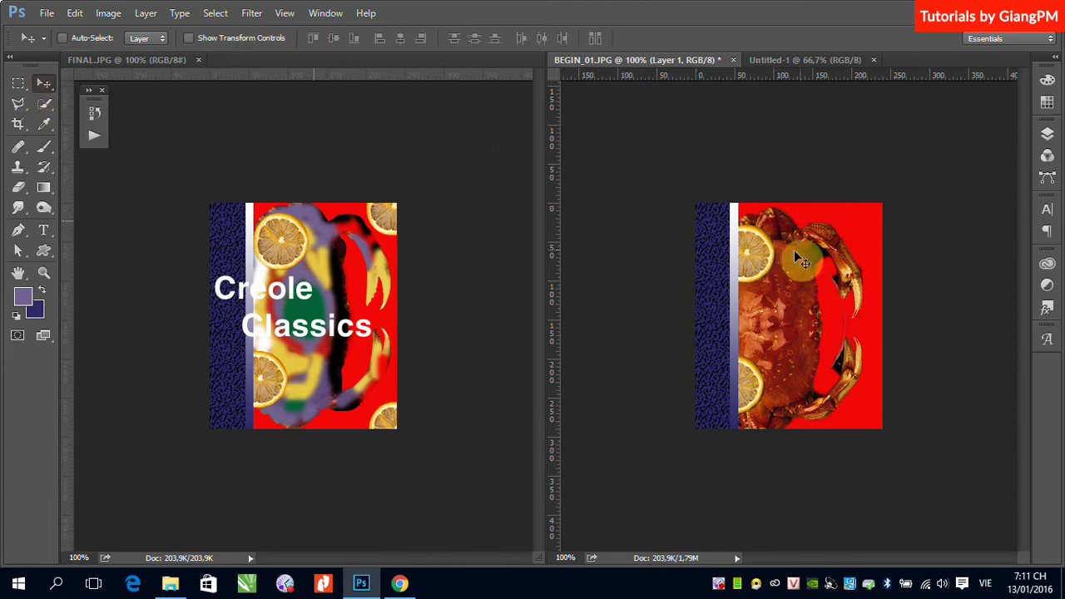
pyautogui.click(791, 266)
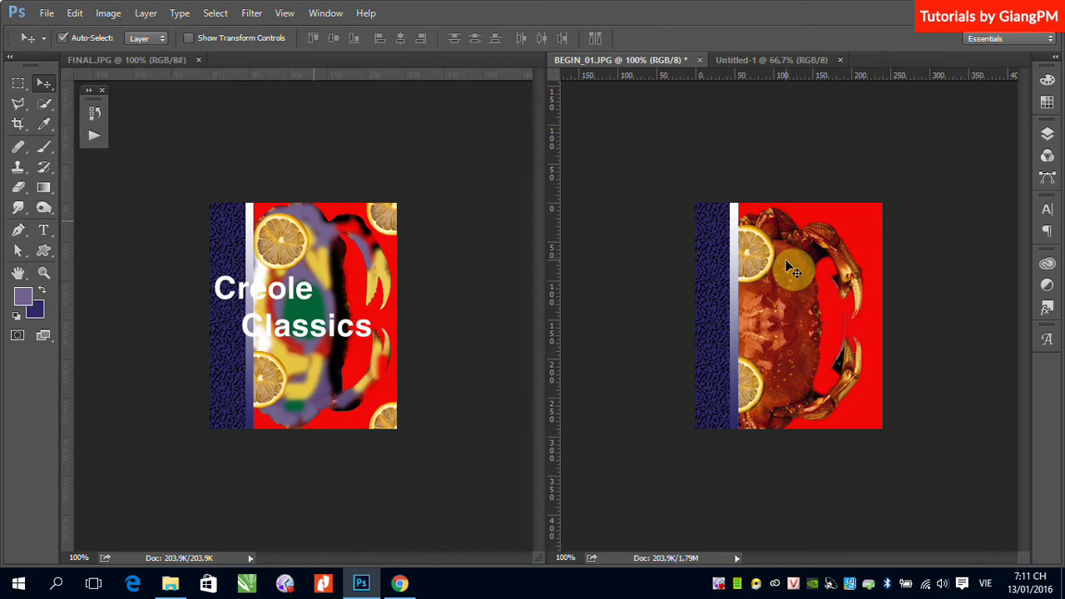
pyautogui.press('ctrl')
pyautogui.click(44, 149)
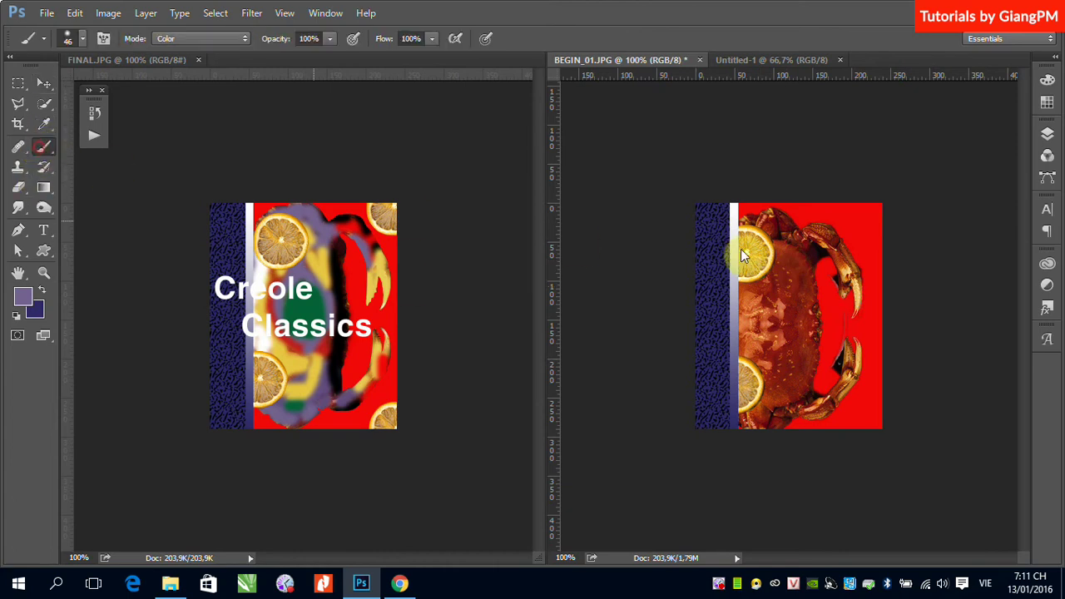
pyautogui.moveTo(790, 226); pyautogui.dragTo(778, 234)
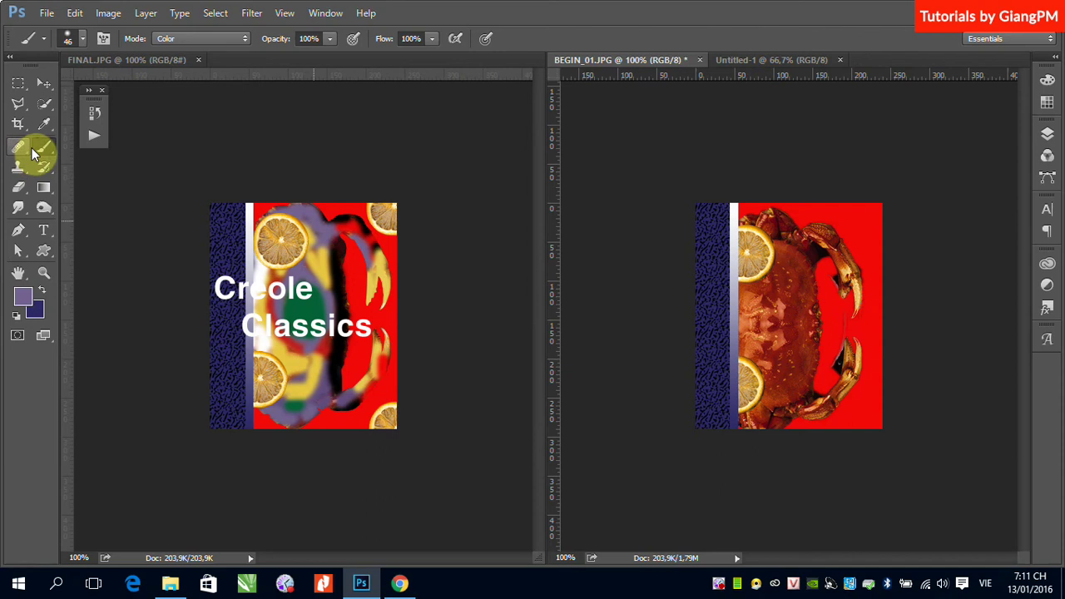
pyautogui.click(1048, 133)
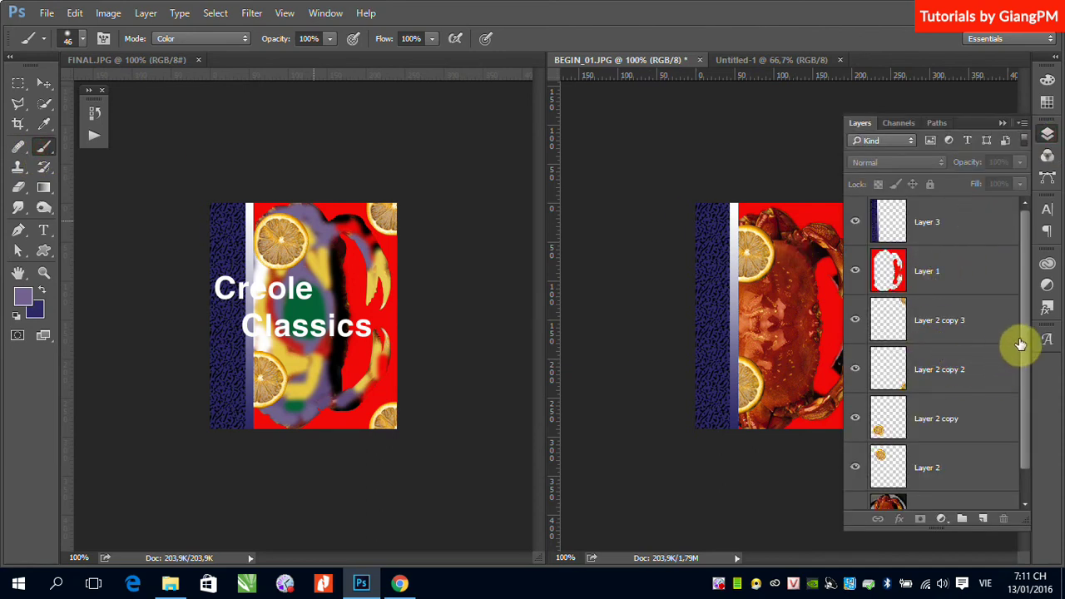
# Select the Background layer and paint purple over the crab in Normal brush mode
pyautogui.click(938, 501)
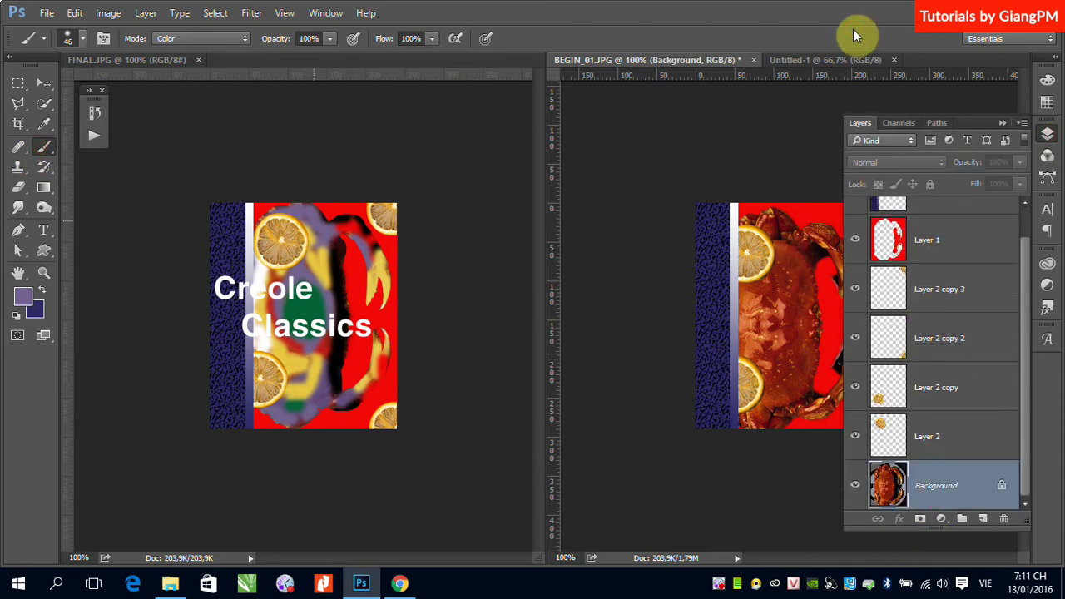
pyautogui.click(1003, 125)
pyautogui.moveTo(813, 221); pyautogui.dragTo(762, 233)
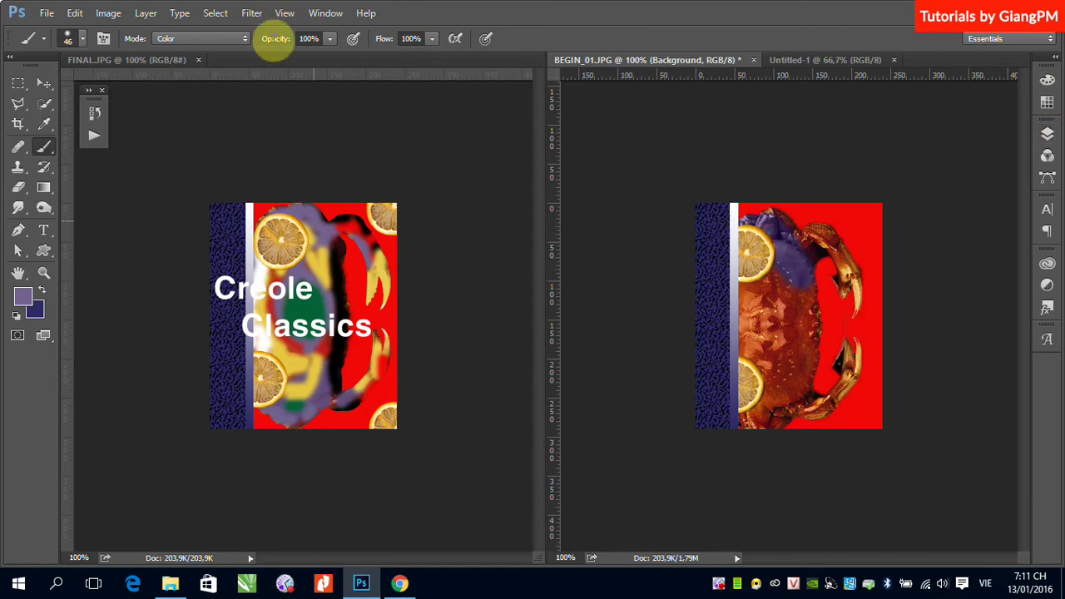
pyautogui.click(238, 38)
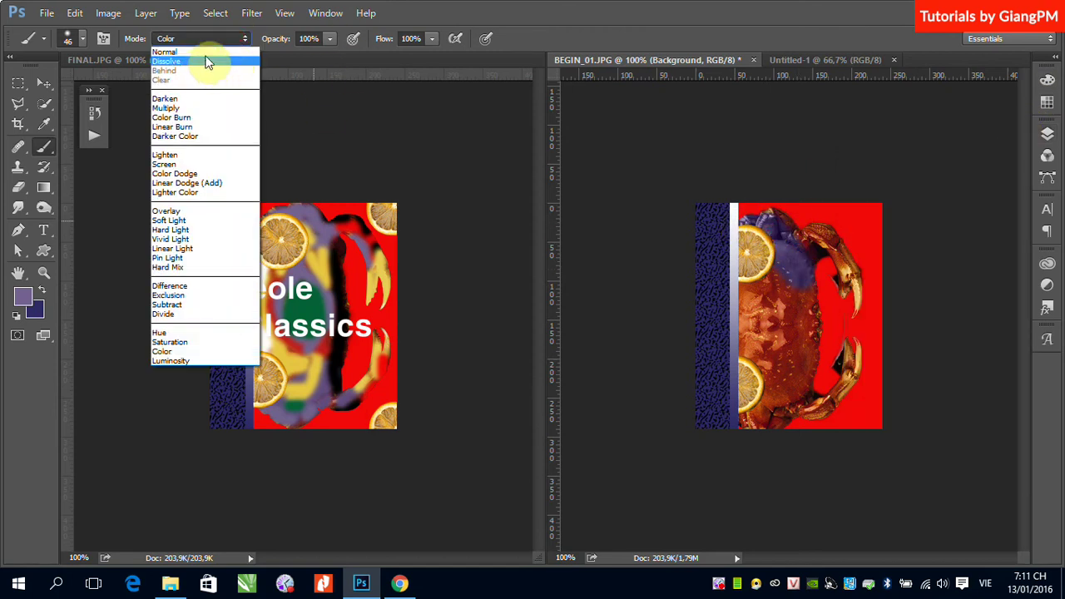
pyautogui.click(170, 51)
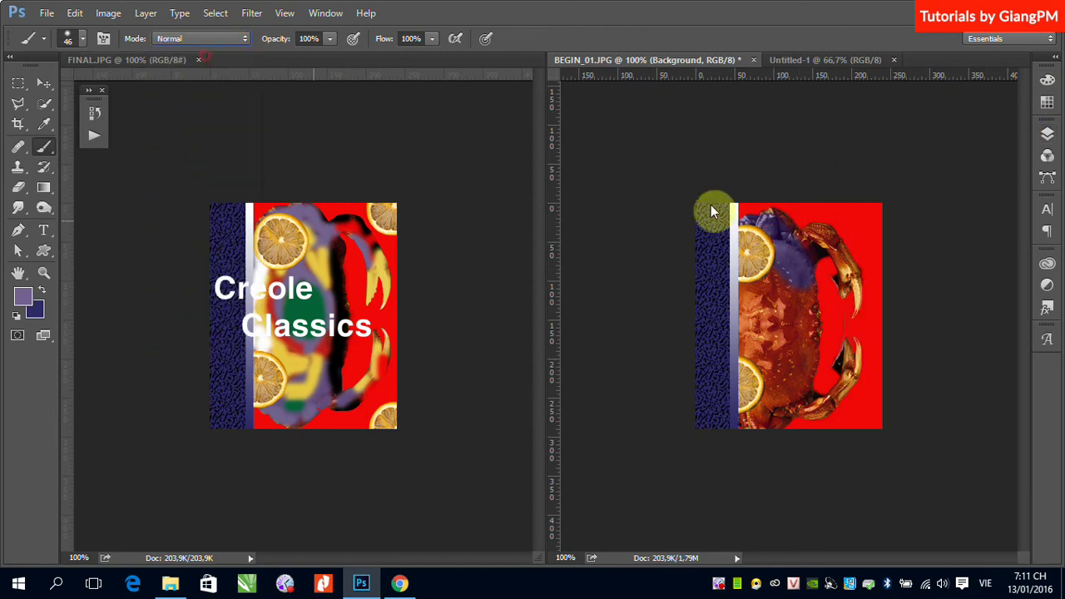
pyautogui.moveTo(748, 248)
pyautogui.mouseDown()
pyautogui.moveTo(836, 283)
pyautogui.moveTo(842, 300)
pyautogui.mouseUp()
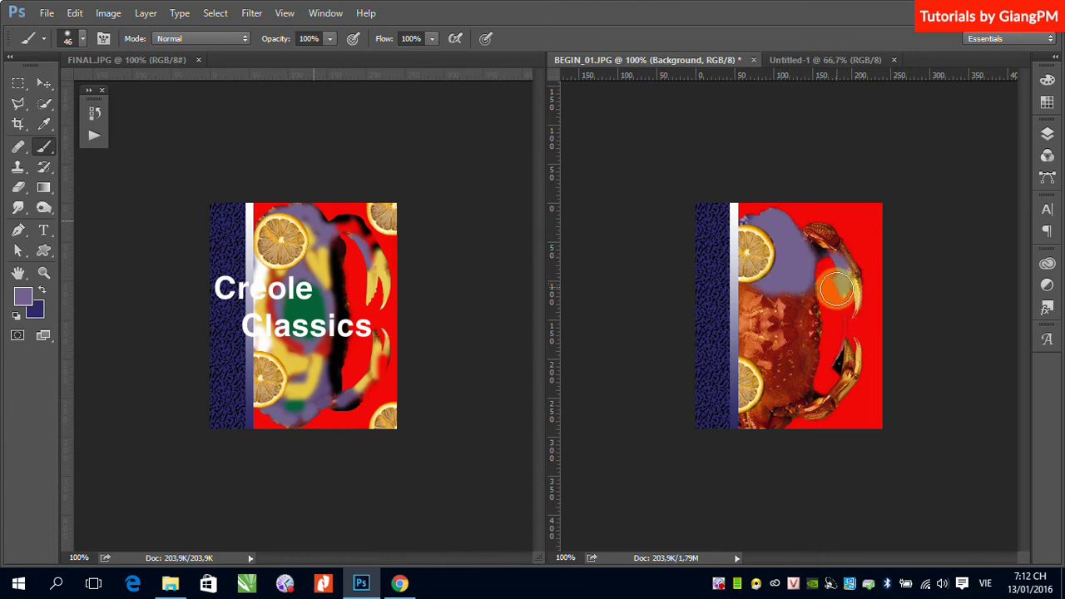
pyautogui.moveTo(836, 376); pyautogui.dragTo(740, 423)
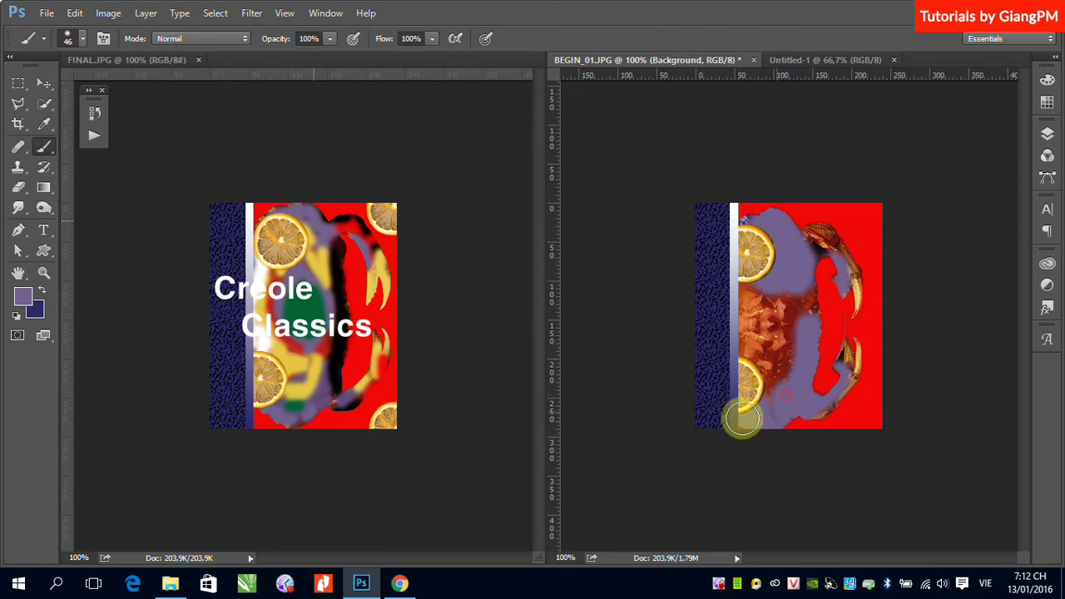
# Paint red over the upper claw and black streaks along the crab's top, left and bottom
pyautogui.keyDown('alt'); pyautogui.click(364, 223); pyautogui.keyUp('alt')
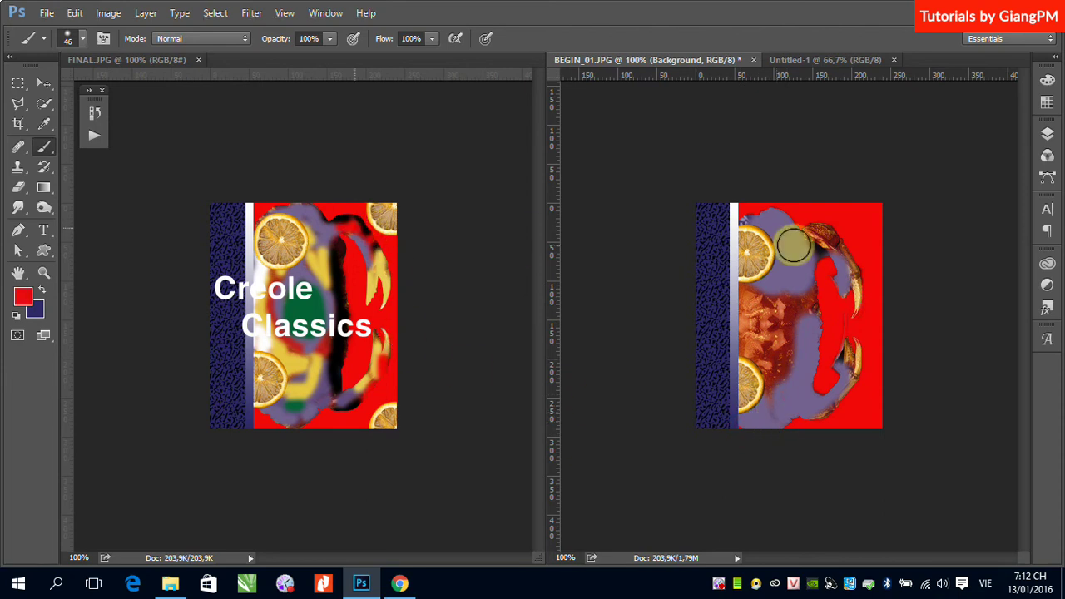
pyautogui.moveTo(799, 235); pyautogui.dragTo(845, 265)
pyautogui.keyDown('alt'); pyautogui.click(350, 218); pyautogui.keyUp('alt')
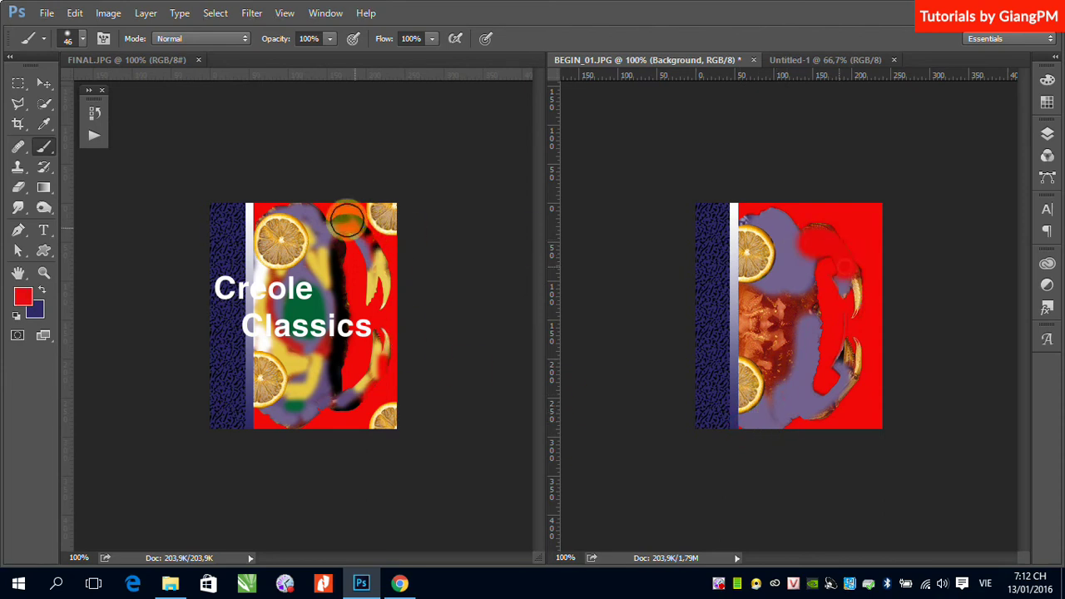
pyautogui.moveTo(799, 226); pyautogui.dragTo(860, 262)
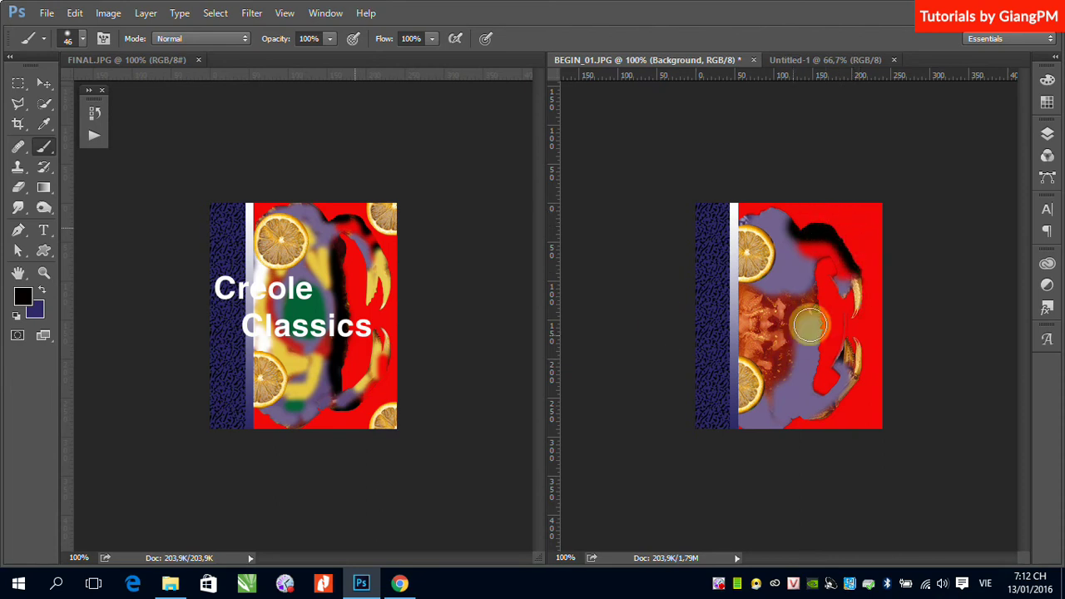
pyautogui.moveTo(822, 283); pyautogui.dragTo(820, 379)
pyautogui.moveTo(859, 435)
pyautogui.mouseDown()
pyautogui.moveTo(808, 427)
pyautogui.moveTo(852, 404)
pyautogui.moveTo(839, 419)
pyautogui.moveTo(866, 369)
pyautogui.moveTo(861, 385)
pyautogui.mouseUp()
# Brush purple over the crab's orange middle and add a yellow patch beside the green
pyautogui.keyDown('alt'); pyautogui.click(394, 360); pyautogui.keyUp('alt')
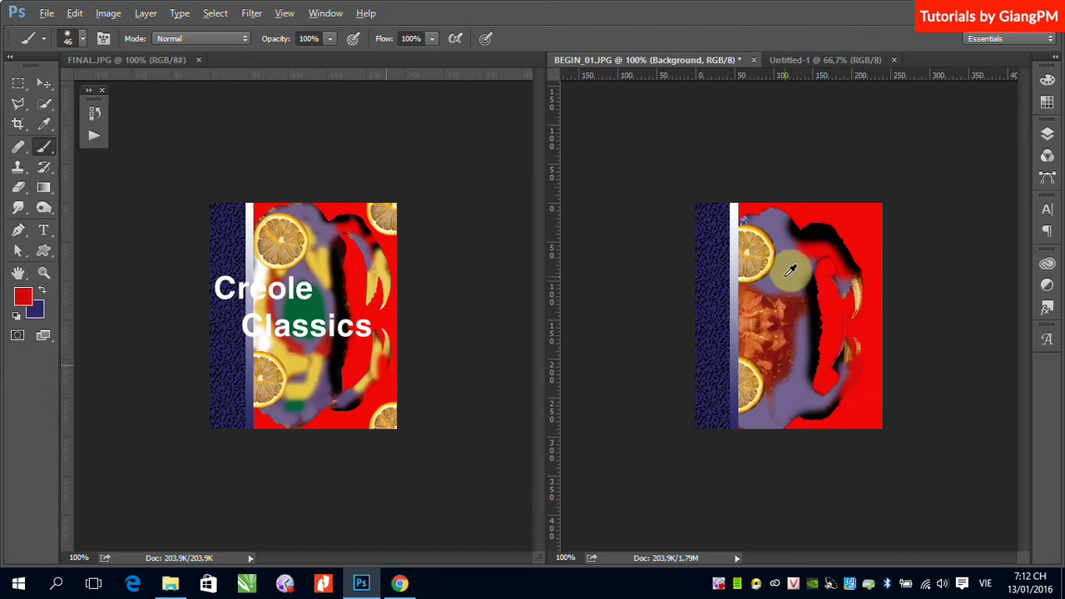
pyautogui.keyDown('alt'); pyautogui.click(790, 271); pyautogui.keyUp('alt')
pyautogui.moveTo(770, 292)
pyautogui.mouseDown()
pyautogui.moveTo(749, 358)
pyautogui.moveTo(757, 331)
pyautogui.moveTo(767, 341)
pyautogui.moveTo(744, 332)
pyautogui.moveTo(763, 369)
pyautogui.moveTo(785, 364)
pyautogui.mouseUp()
pyautogui.keyDown('alt'); pyautogui.click(310, 302); pyautogui.keyUp('alt')
pyautogui.keyDown('alt'); pyautogui.click(293, 358); pyautogui.keyUp('alt')
pyautogui.moveTo(812, 290)
pyautogui.mouseDown()
pyautogui.moveTo(809, 316)
pyautogui.moveTo(801, 295)
pyautogui.moveTo(843, 285)
pyautogui.moveTo(838, 340)
pyautogui.moveTo(868, 304)
pyautogui.moveTo(861, 369)
pyautogui.moveTo(846, 342)
pyautogui.moveTo(851, 358)
pyautogui.moveTo(862, 345)
pyautogui.moveTo(862, 398)
pyautogui.moveTo(860, 342)
pyautogui.mouseUp()
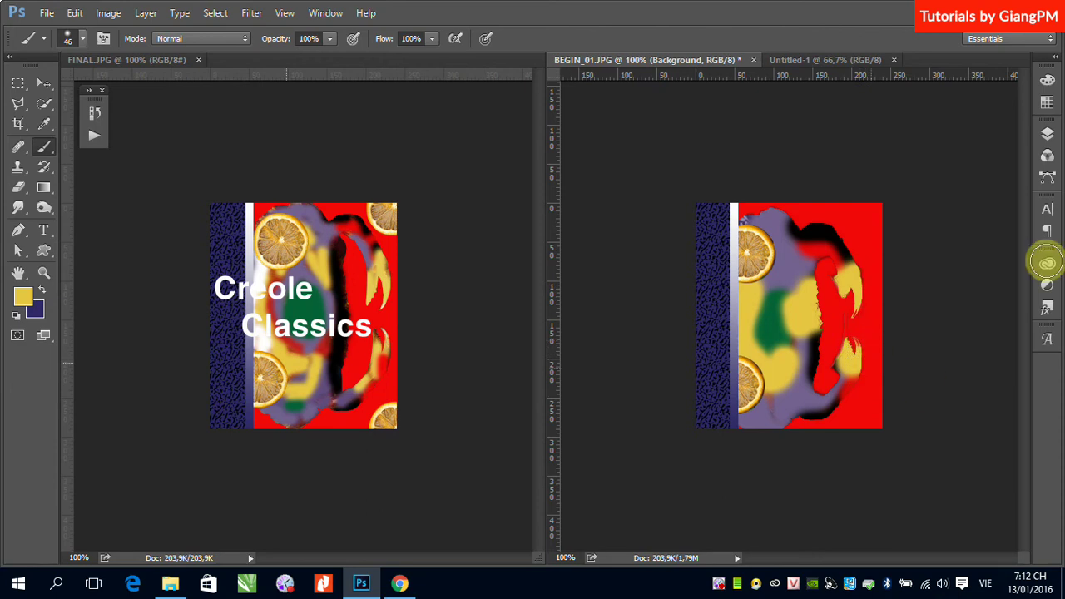
pyautogui.click(1048, 134)
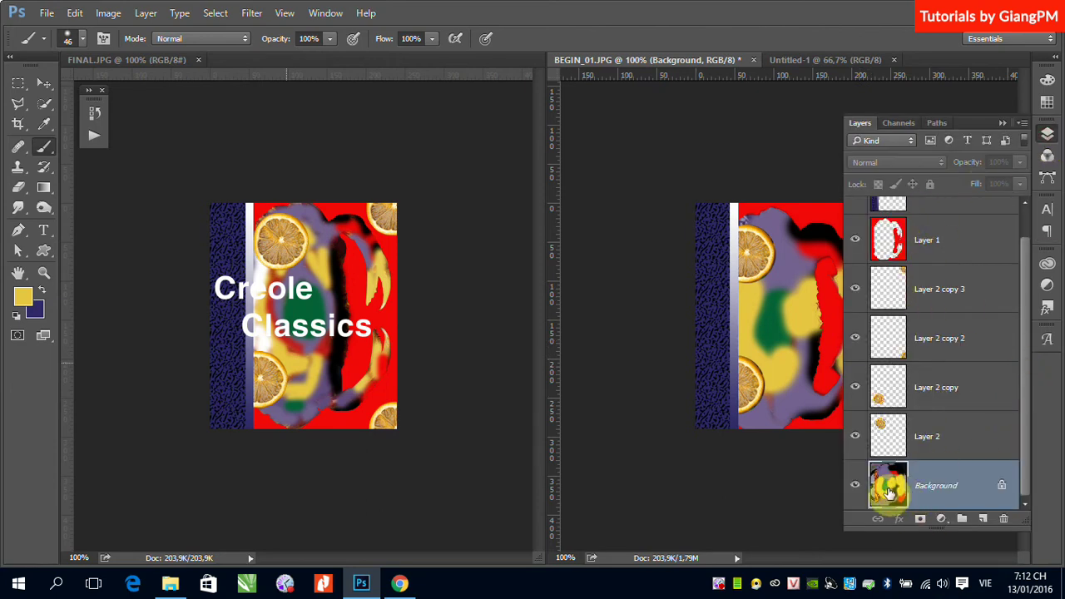
pyautogui.click(855, 240)
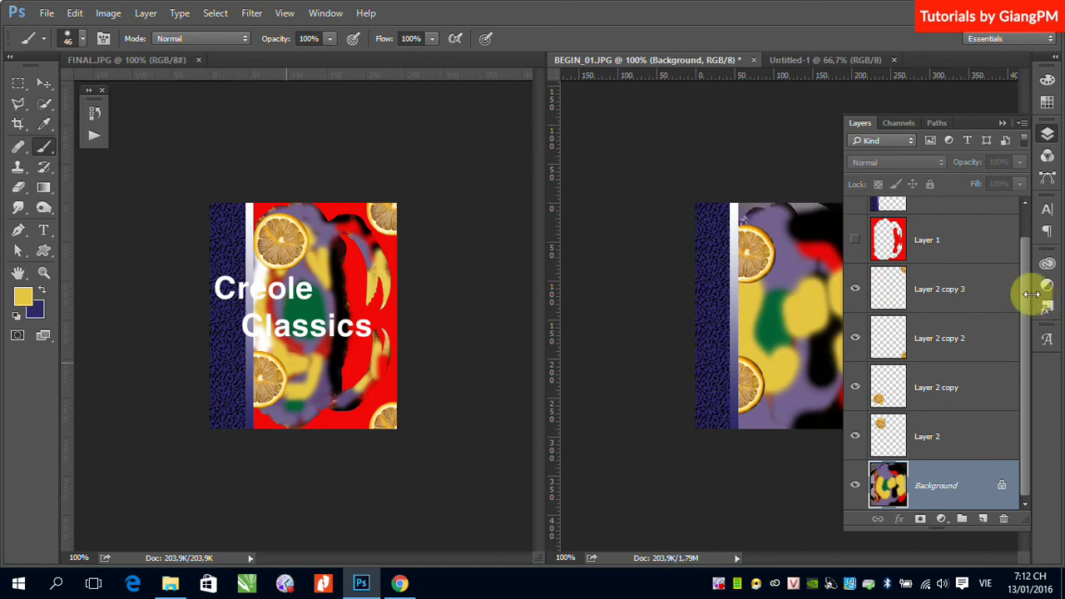
pyautogui.scroll(1, 1022, 293)
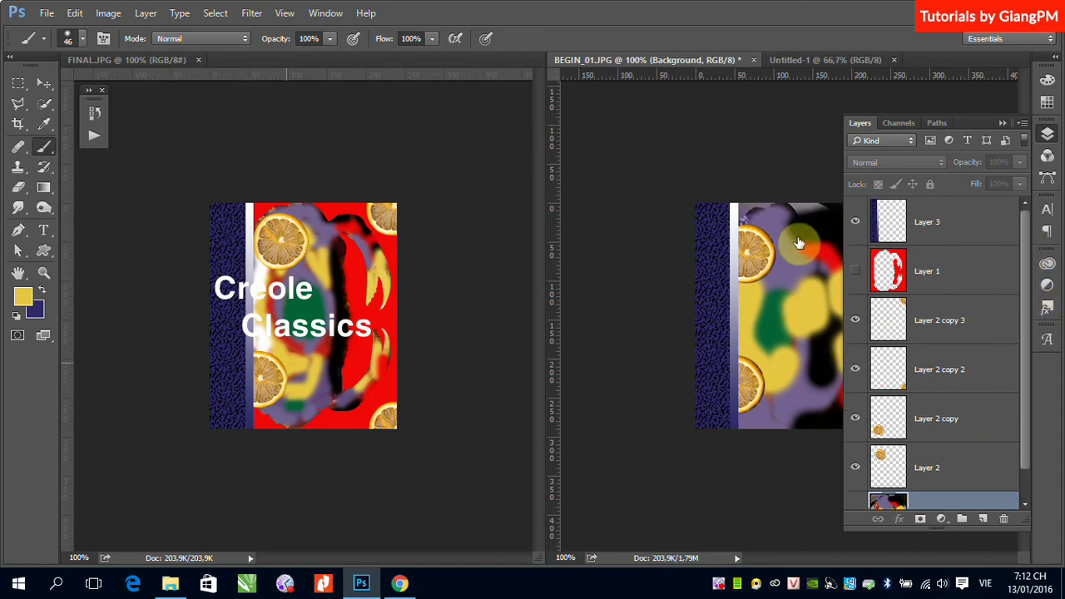
pyautogui.click(855, 222)
pyautogui.click(1002, 123)
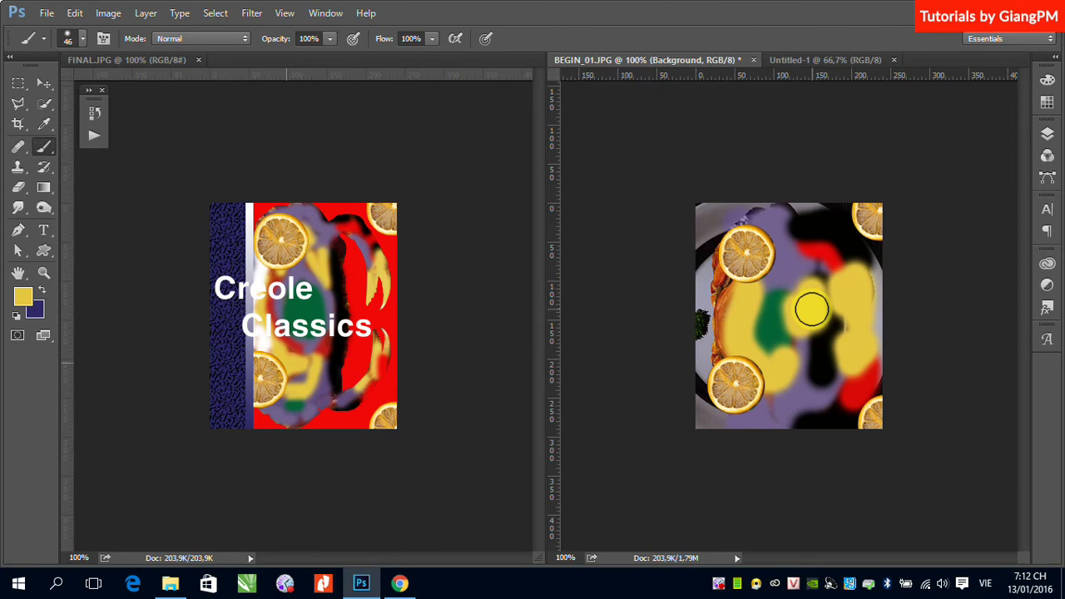
pyautogui.click(1047, 134)
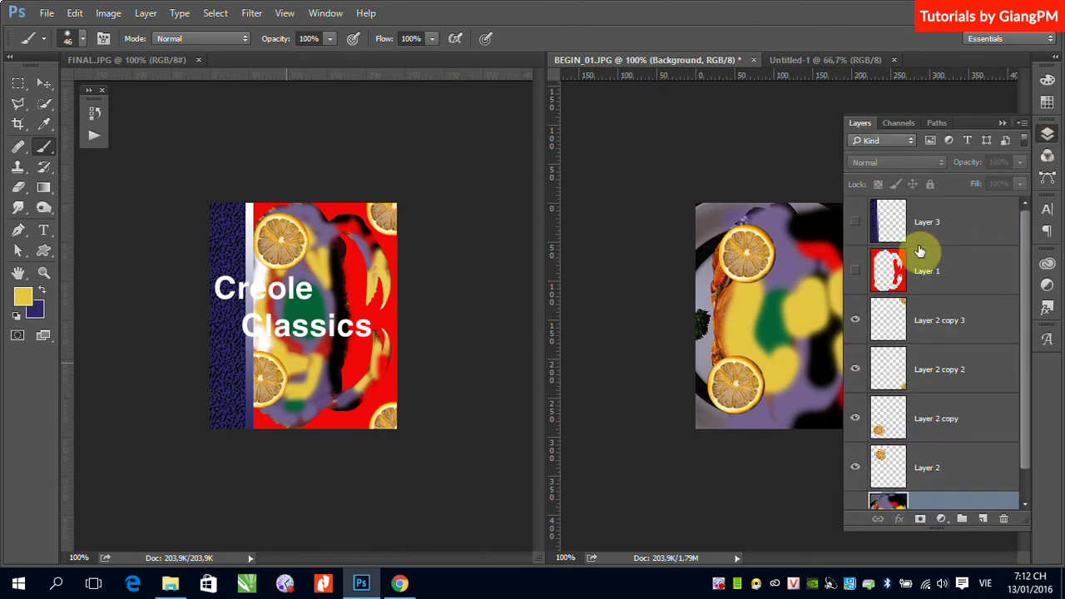
pyautogui.click(855, 271)
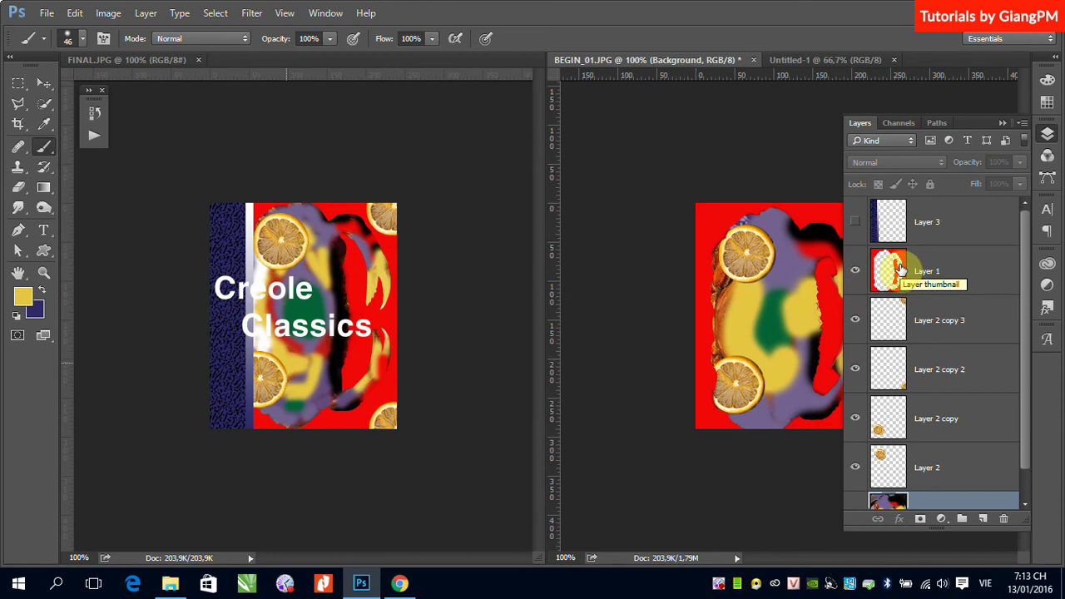
pyautogui.click(855, 233)
pyautogui.click(1003, 123)
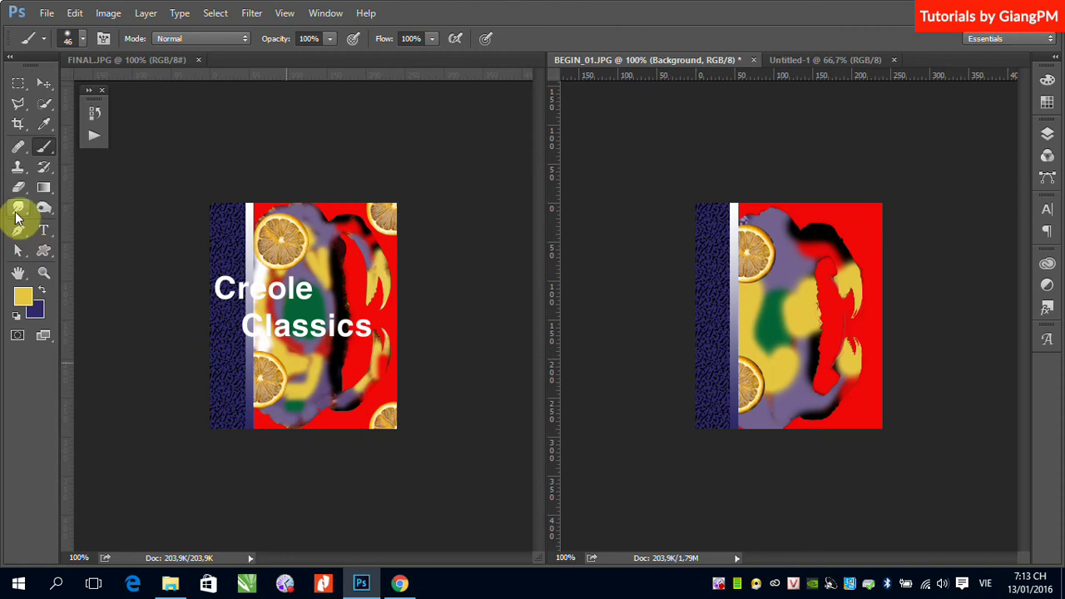
# With the Smudge Tool, smear the yellow paint patches on the crab into soft streaks
pyautogui.click(18, 207)
pyautogui.moveTo(795, 246)
pyautogui.mouseDown()
pyautogui.moveTo(794, 258)
pyautogui.moveTo(822, 263)
pyautogui.moveTo(785, 247)
pyautogui.moveTo(856, 242)
pyautogui.moveTo(731, 227)
pyautogui.moveTo(880, 261)
pyautogui.moveTo(789, 230)
pyautogui.moveTo(842, 219)
pyautogui.moveTo(829, 243)
pyautogui.moveTo(866, 278)
pyautogui.moveTo(824, 232)
pyautogui.moveTo(787, 306)
pyautogui.moveTo(782, 275)
pyautogui.moveTo(796, 385)
pyautogui.moveTo(752, 314)
pyautogui.moveTo(742, 324)
pyautogui.moveTo(761, 321)
pyautogui.moveTo(765, 386)
pyautogui.moveTo(792, 311)
pyautogui.moveTo(820, 338)
pyautogui.moveTo(775, 408)
pyautogui.moveTo(785, 421)
pyautogui.moveTo(828, 421)
pyautogui.moveTo(859, 393)
pyautogui.moveTo(865, 358)
pyautogui.moveTo(861, 379)
pyautogui.moveTo(849, 350)
pyautogui.moveTo(839, 366)
pyautogui.mouseUp()
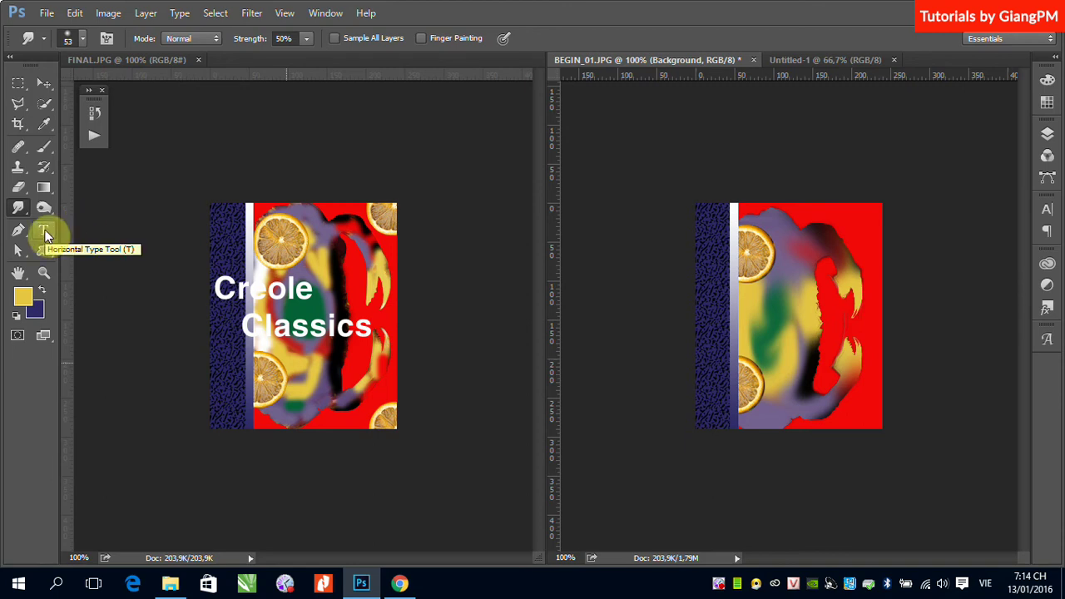
# With the Horizontal Type Tool, set the text colour to white sampled from the Creole title
pyautogui.click(44, 230)
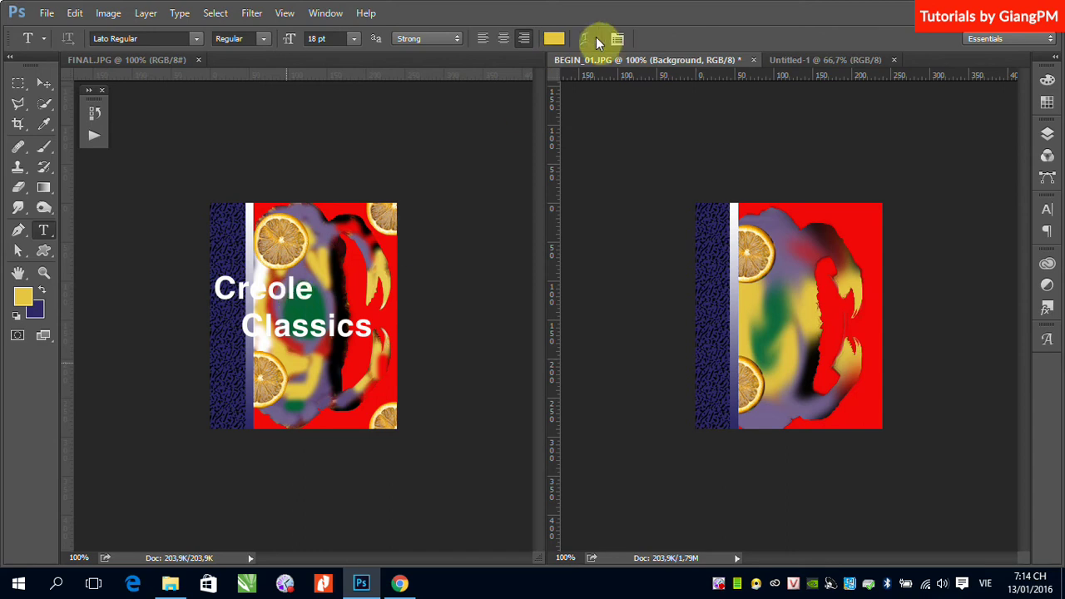
pyautogui.click(552, 42)
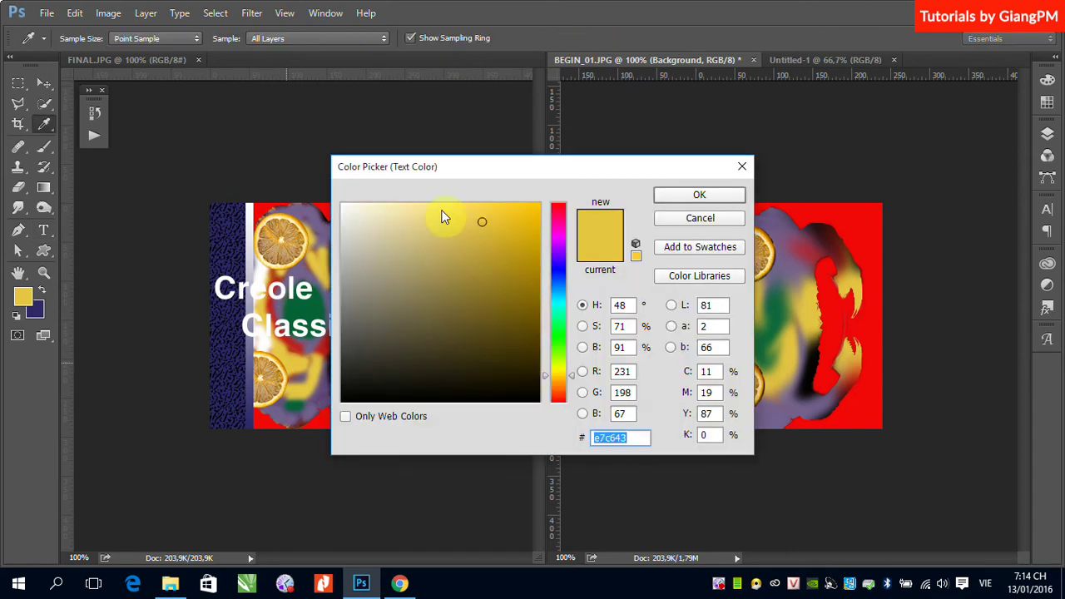
pyautogui.click(293, 288)
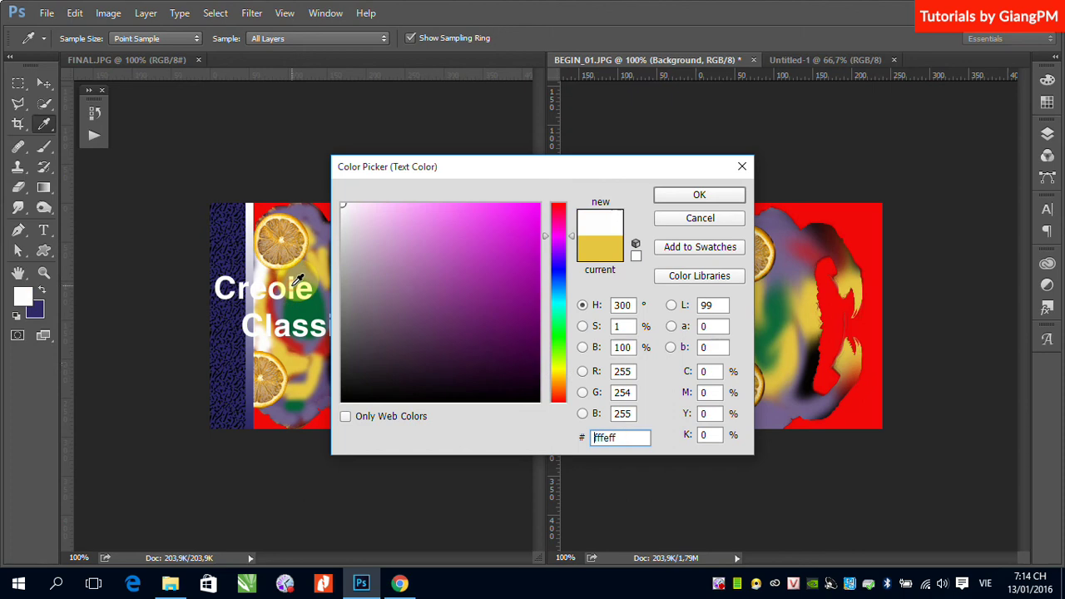
pyautogui.click(697, 195)
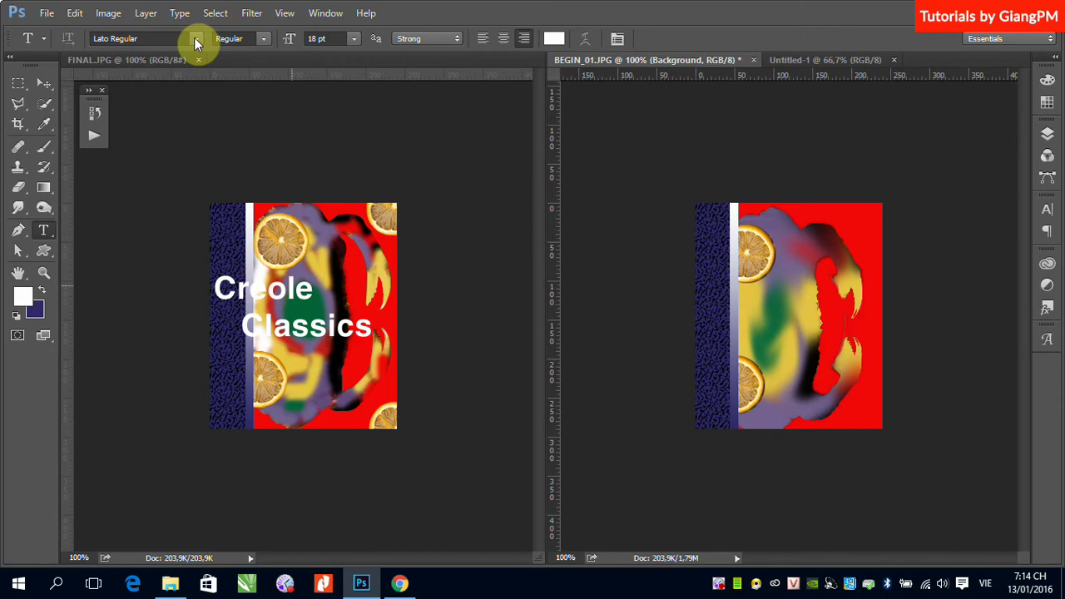
# Set the font to Arial Bold 24 pt and start a text entry on the crab
pyautogui.click(197, 38)
pyautogui.moveTo(385, 231); pyautogui.dragTo(379, 91)
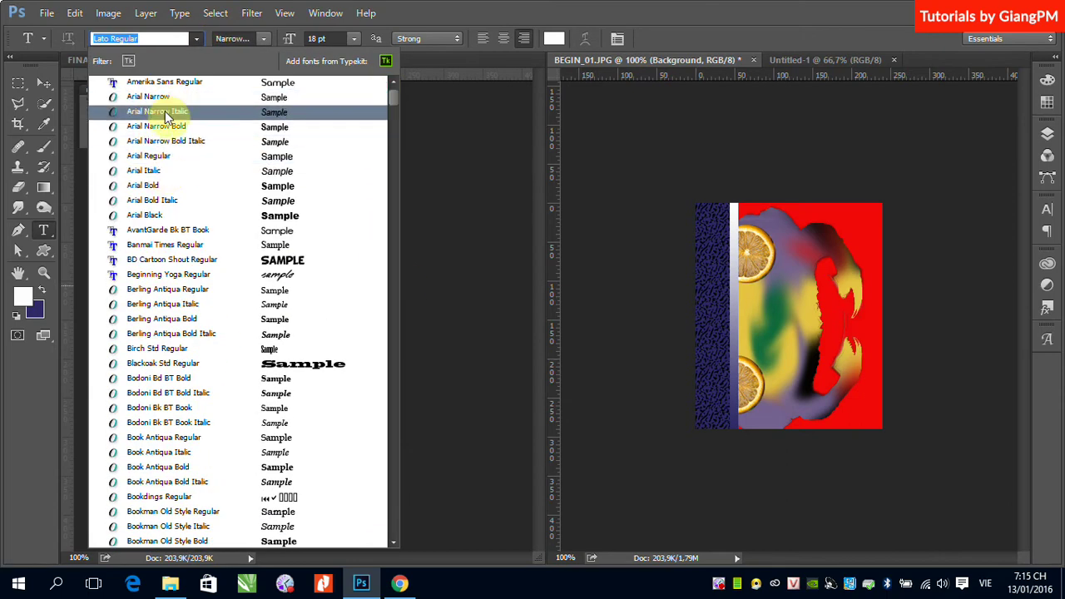
pyautogui.click(168, 157)
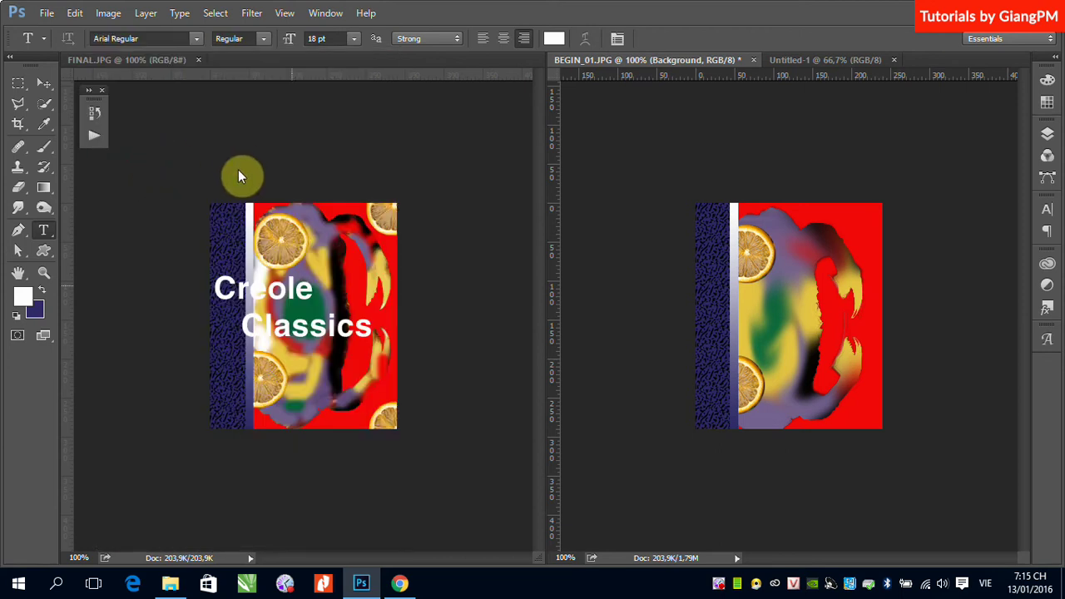
pyautogui.click(265, 38)
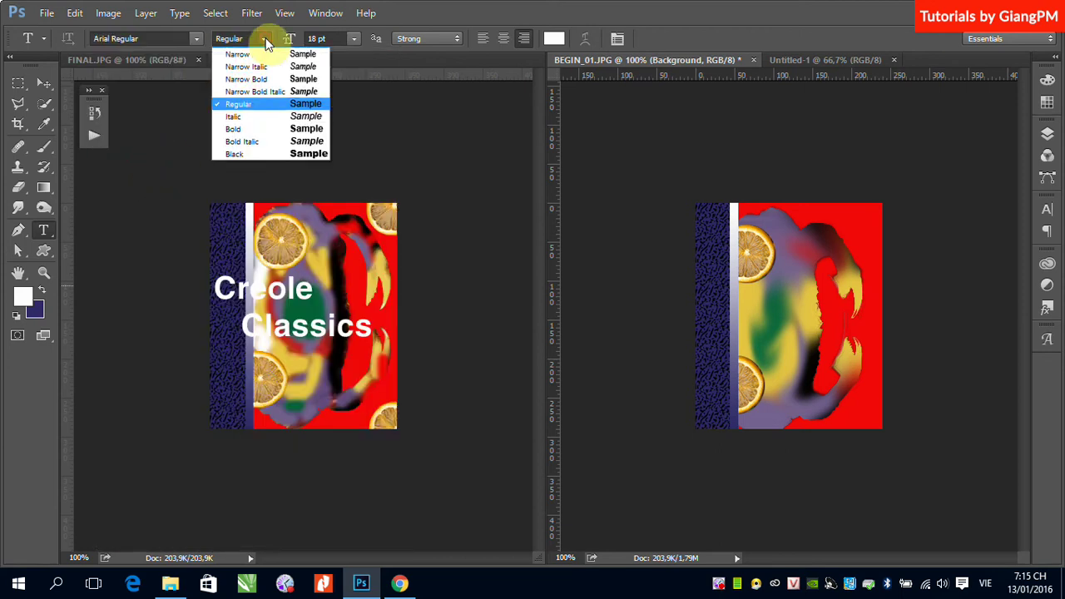
pyautogui.click(245, 130)
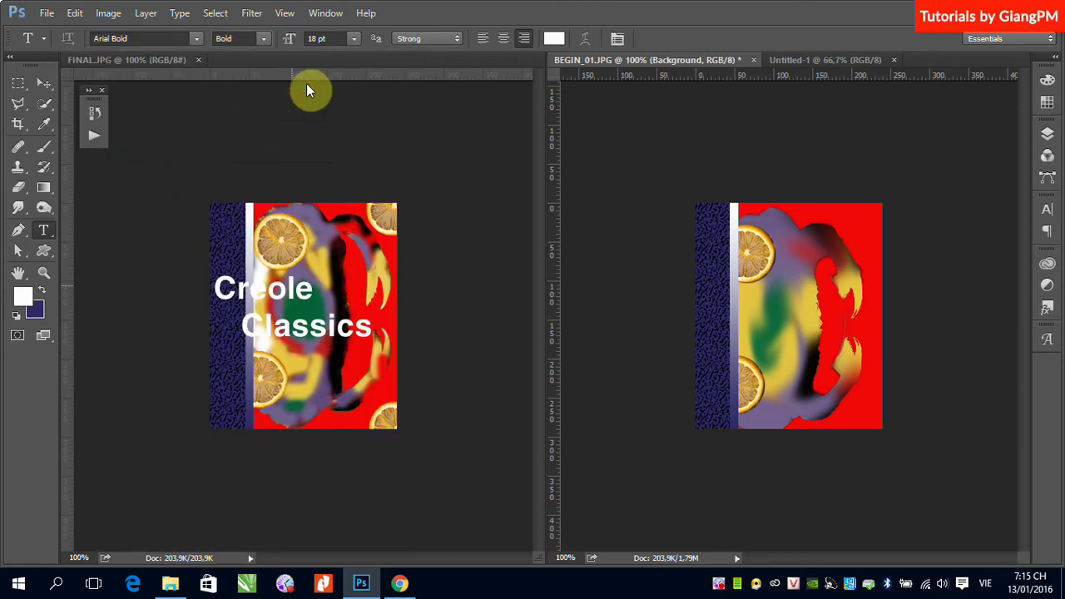
pyautogui.click(354, 38)
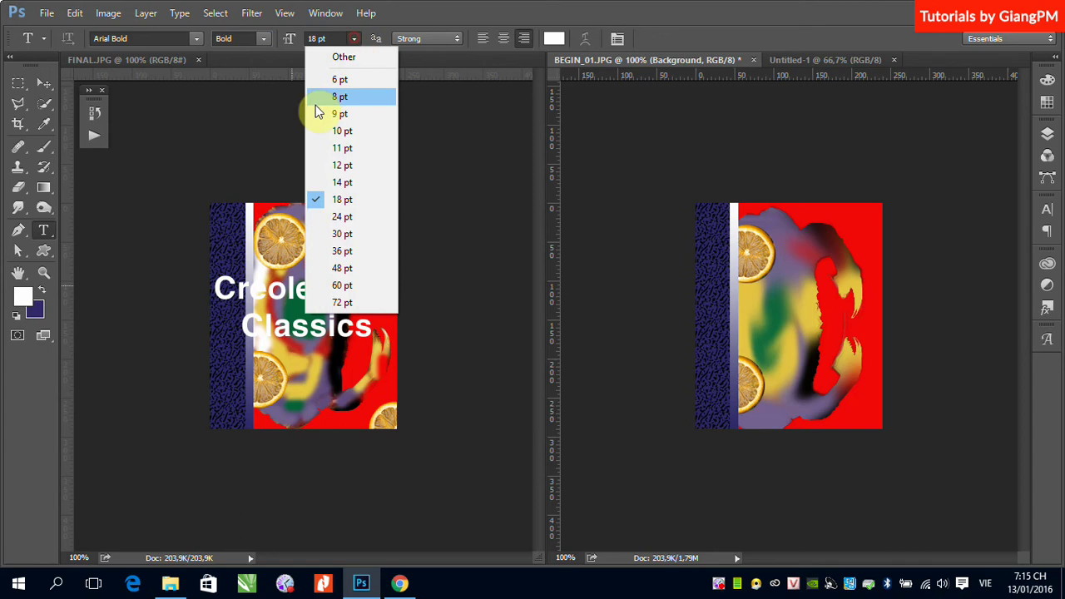
pyautogui.click(340, 214)
pyautogui.click(755, 299)
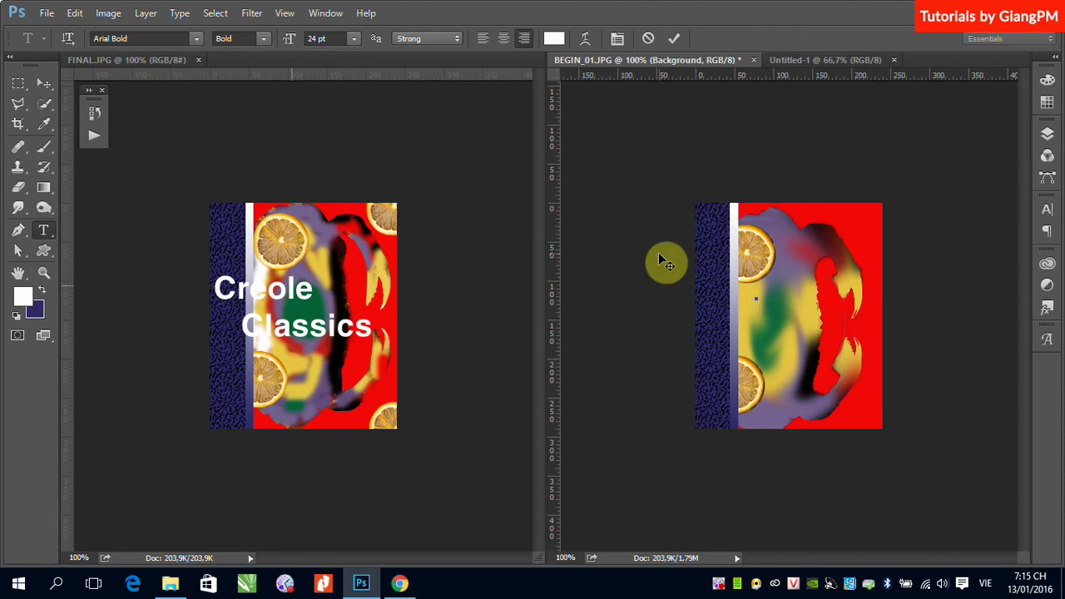
# Type 'Creole' and 'Classics' on two lines, commit, and drag the text over the crab
pyautogui.write('C')
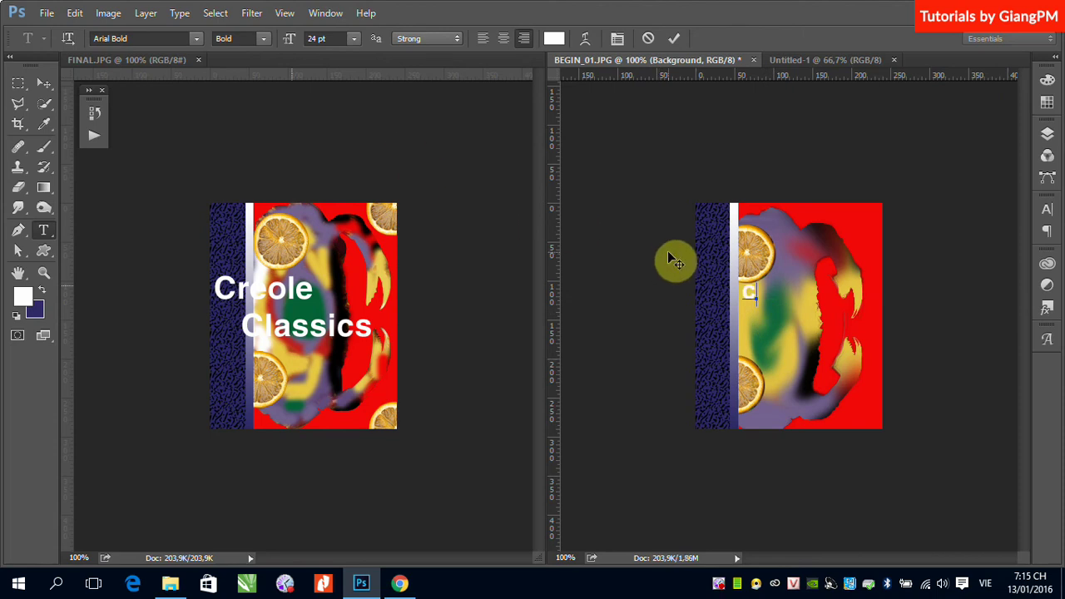
pyautogui.write('reo')
pyautogui.write('le')
pyautogui.press('Return')
pyautogui.press('BackSpace')
pyautogui.write('e')
pyautogui.press('Return')
pyautogui.write('C')
pyautogui.write('lassics')
pyautogui.write('i')
pyautogui.write('c')
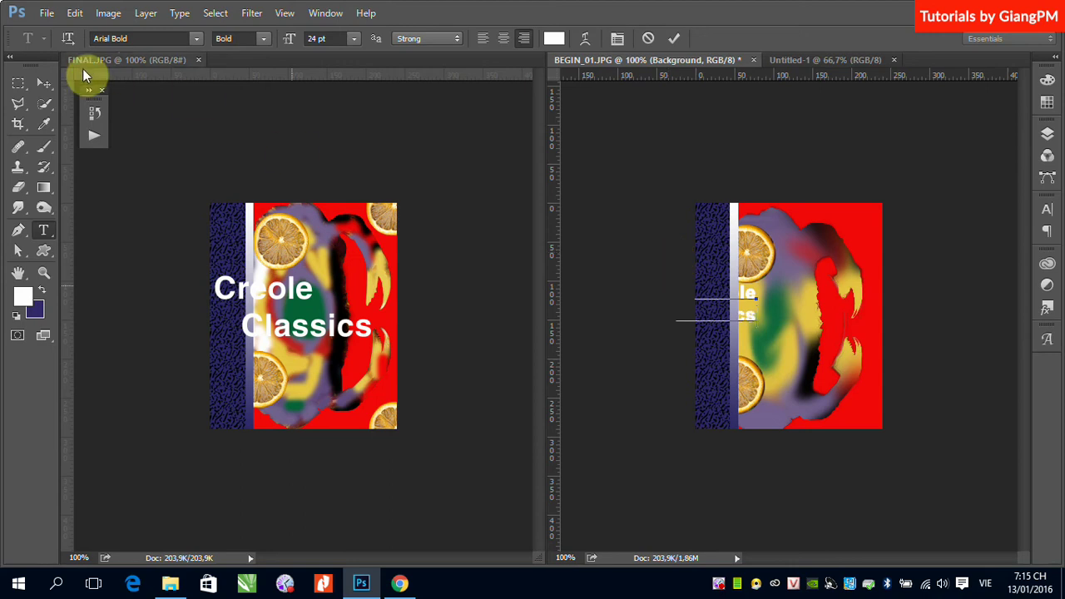
pyautogui.click(44, 84)
pyautogui.moveTo(747, 298); pyautogui.dragTo(818, 310)
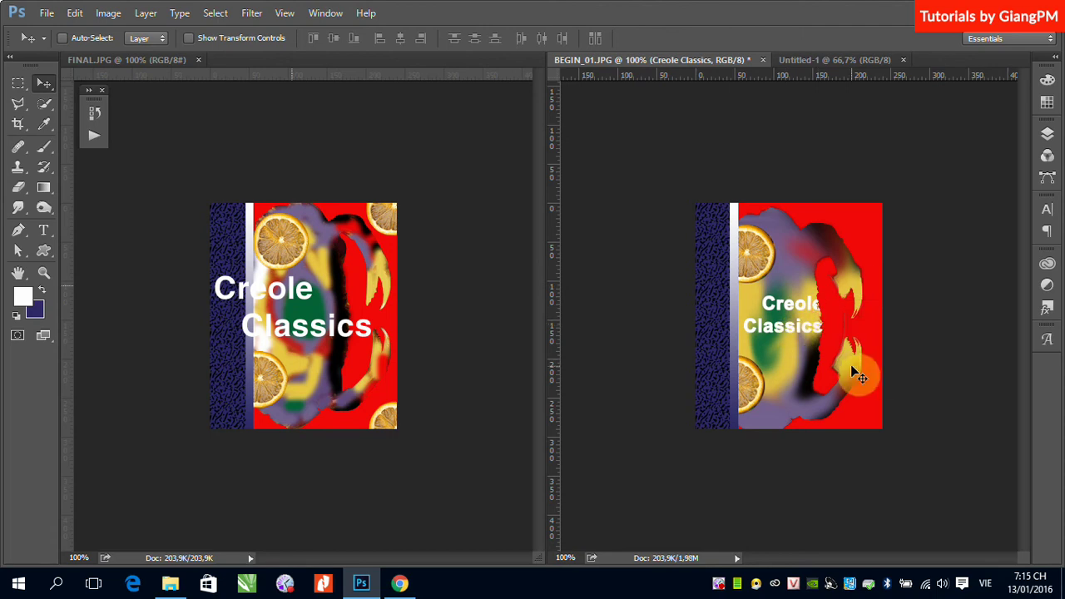
# Bring the title text layer to the front via Layer > Arrange and nudge it slightly left
pyautogui.press('ctrl')
pyautogui.moveTo(777, 305); pyautogui.dragTo(755, 302)
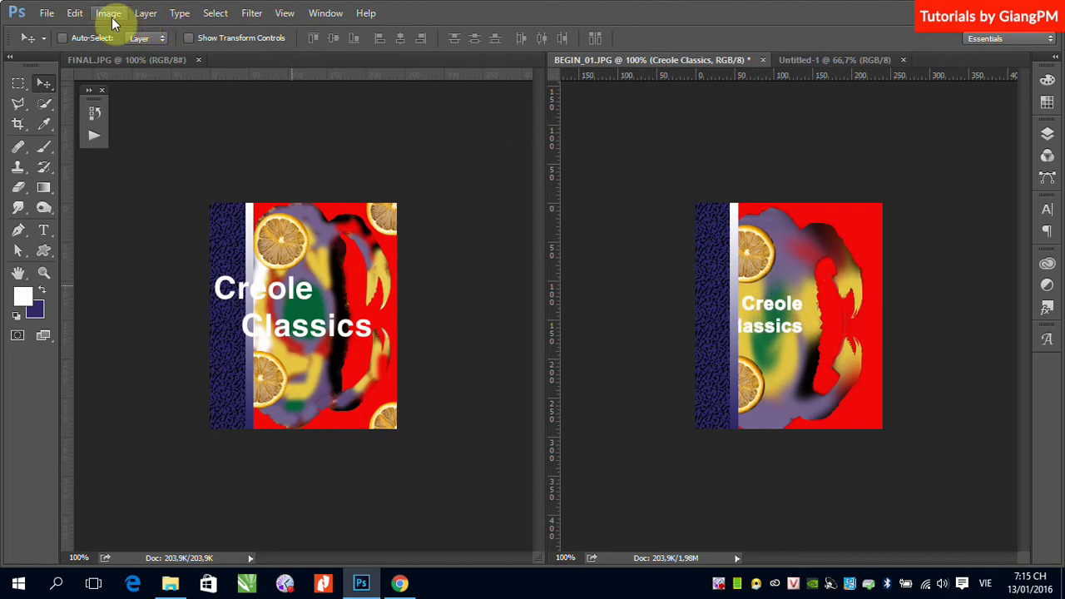
pyautogui.click(145, 15)
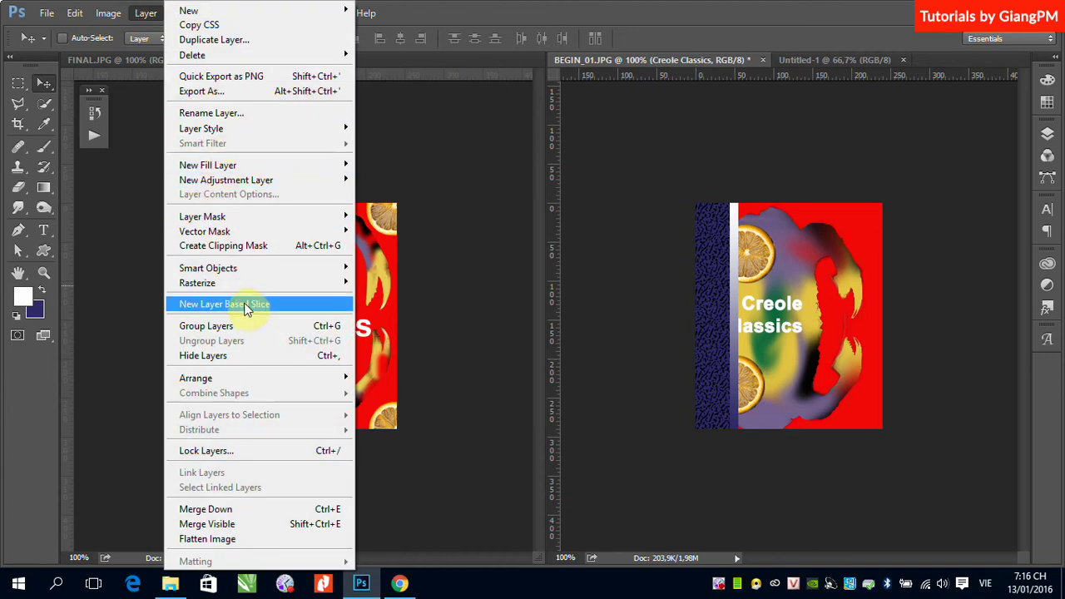
pyautogui.click(221, 376)
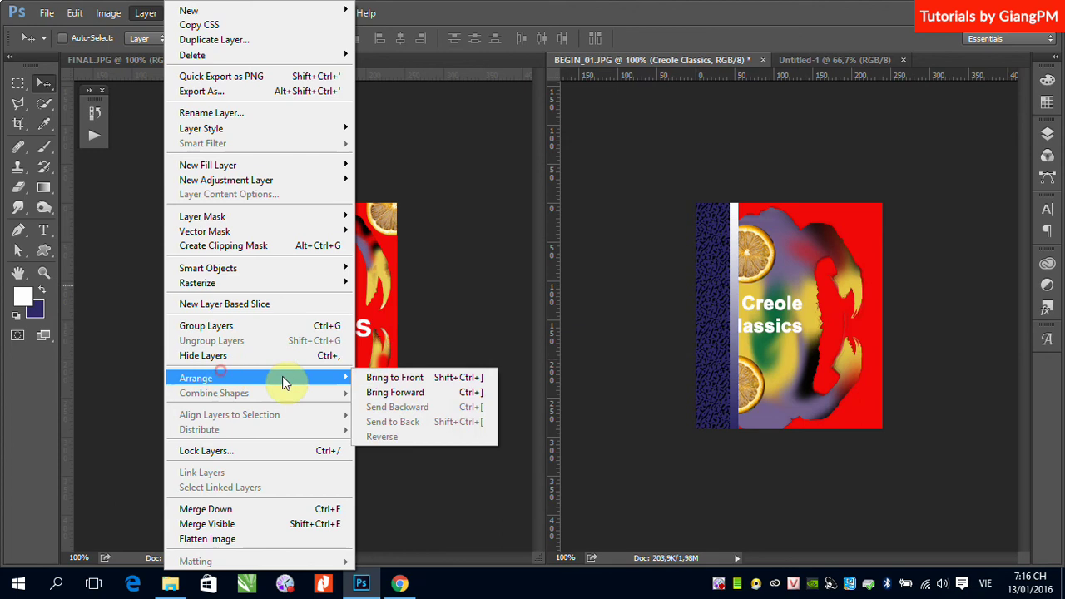
pyautogui.click(402, 378)
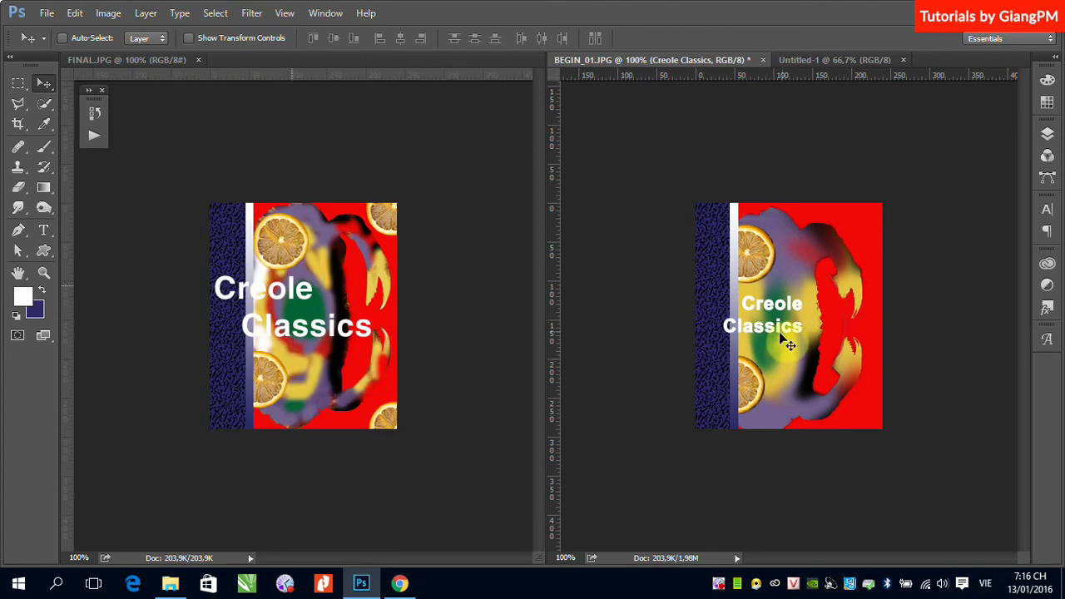
pyautogui.moveTo(782, 333); pyautogui.dragTo(757, 330)
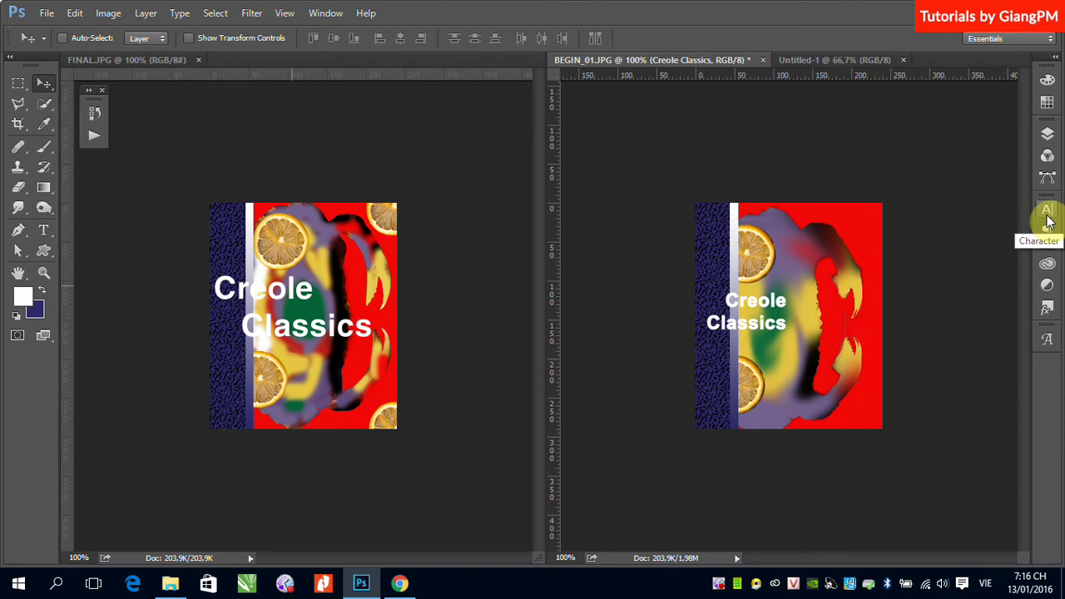
# Left-align the title in the Paragraph panel and move it further left
pyautogui.click(329, 14)
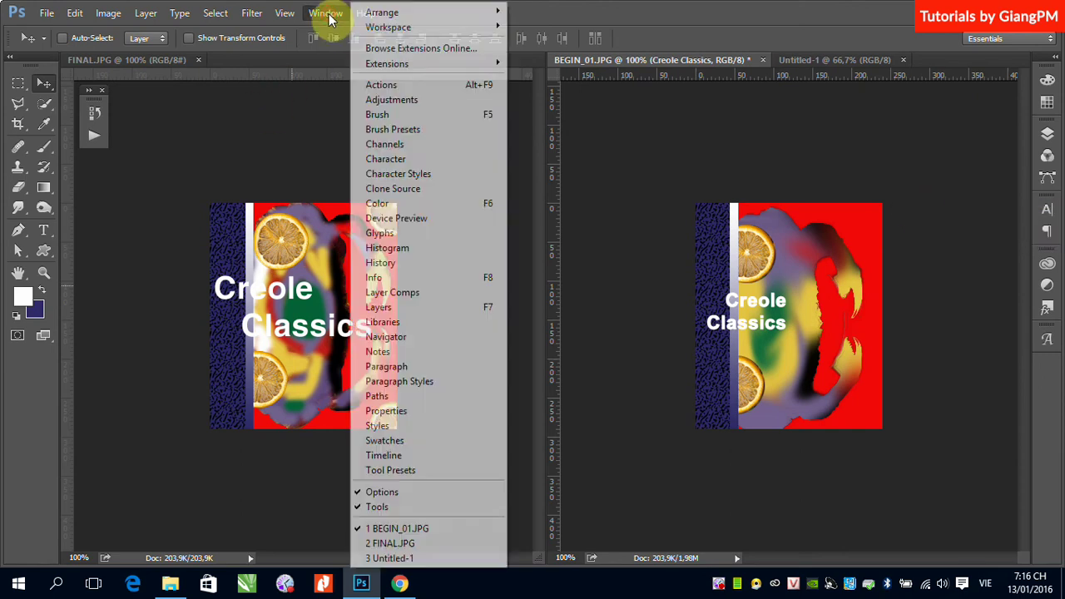
pyautogui.click(387, 159)
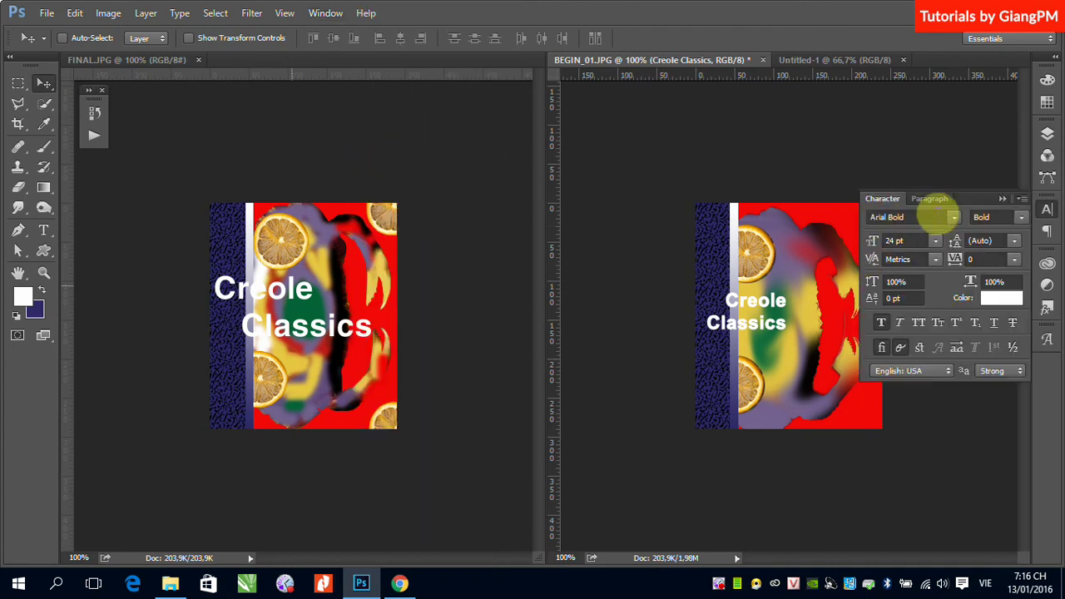
pyautogui.click(931, 199)
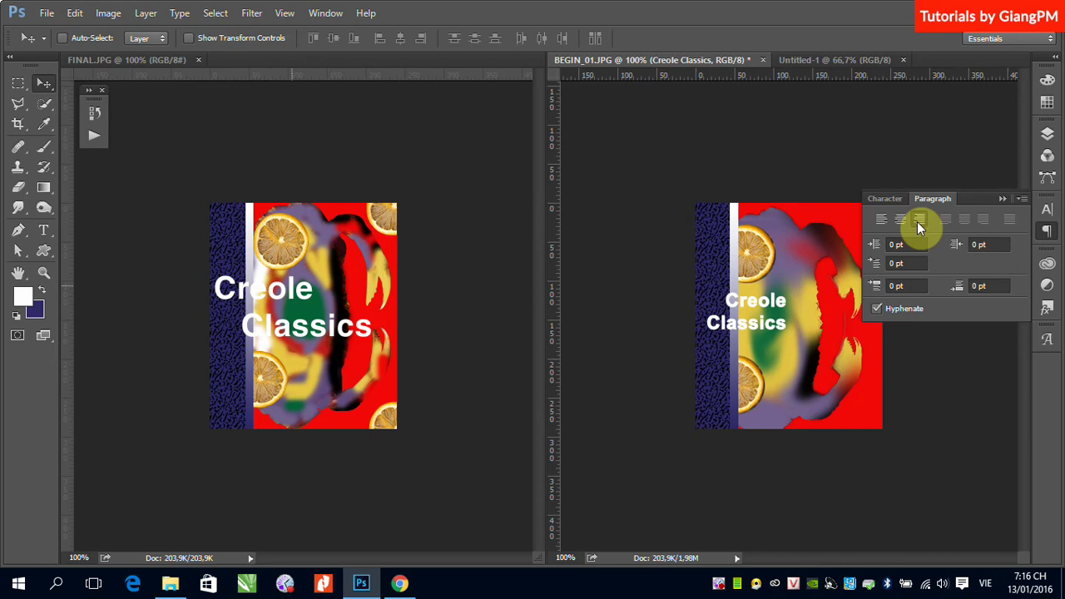
pyautogui.click(879, 221)
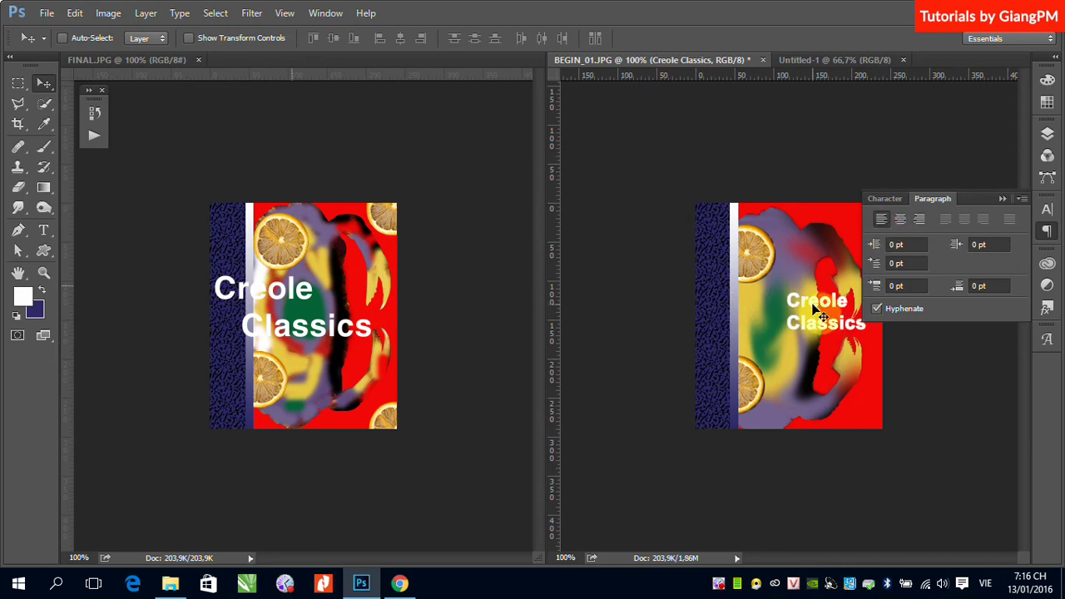
pyautogui.moveTo(815, 307); pyautogui.dragTo(727, 304)
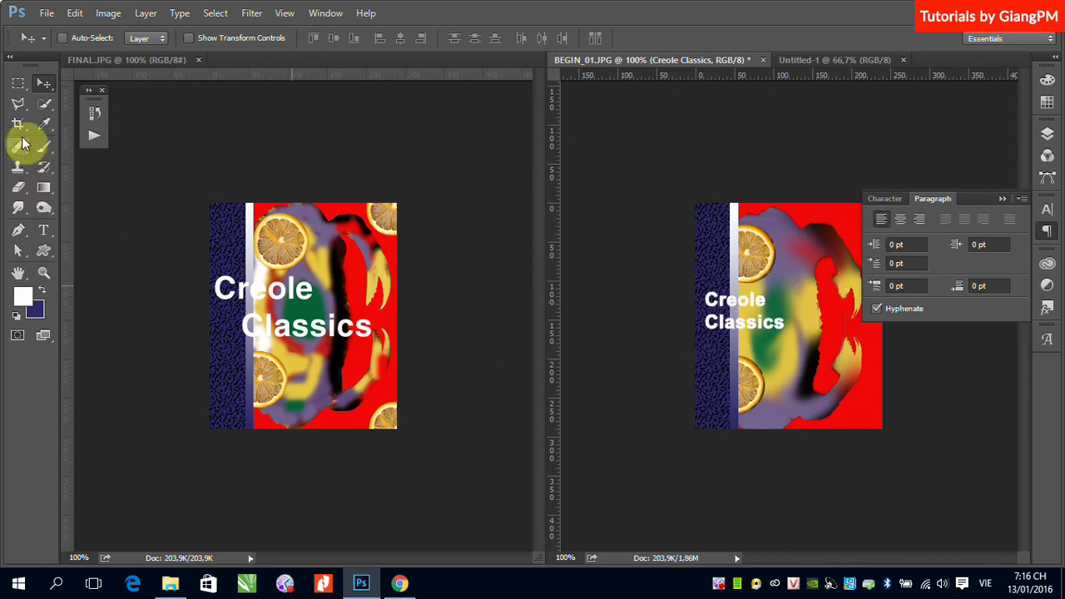
# Indent the 'Classics' line with leading spaces so it staggers under 'Creole'
pyautogui.click(44, 230)
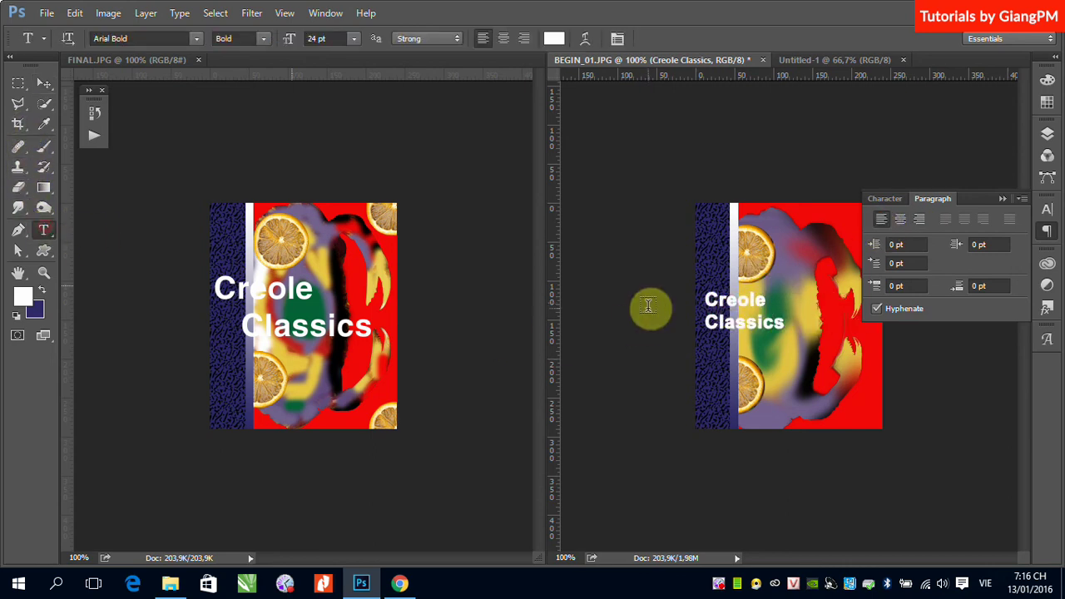
pyautogui.click(707, 323)
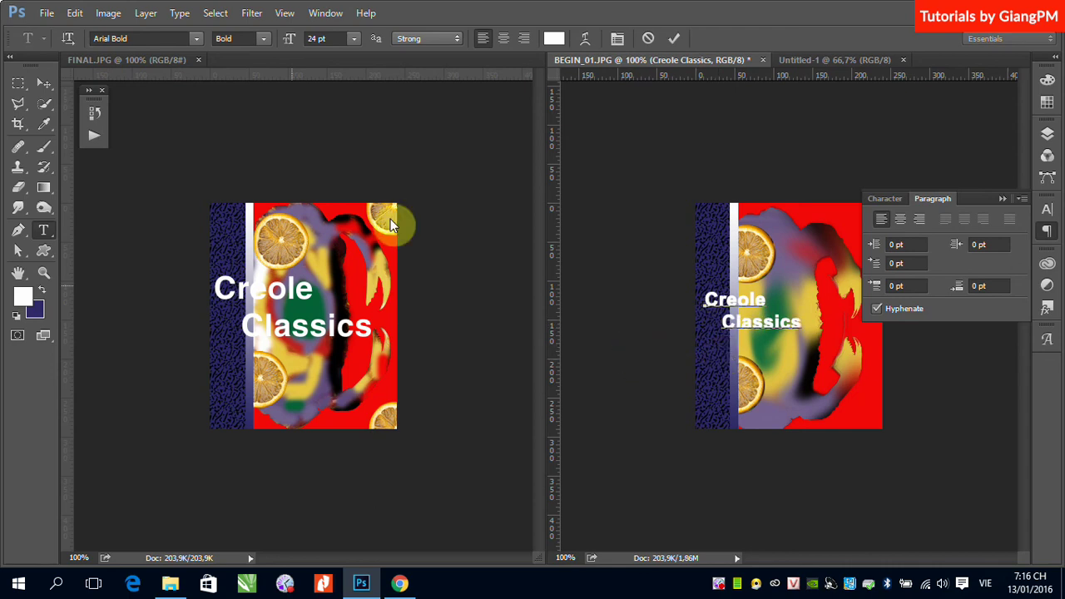
pyautogui.click(43, 85)
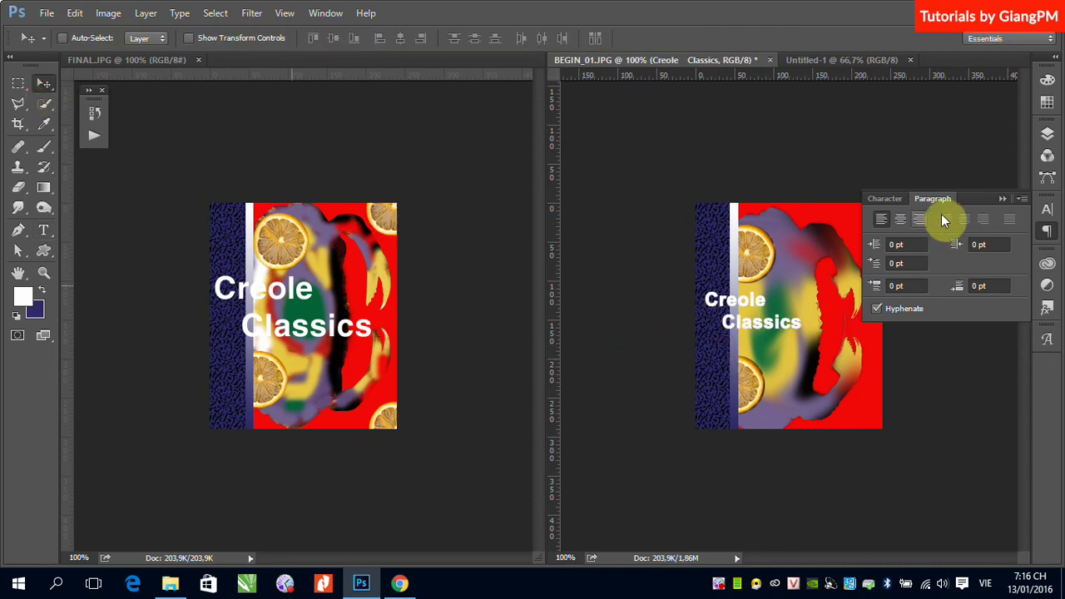
pyautogui.click(892, 198)
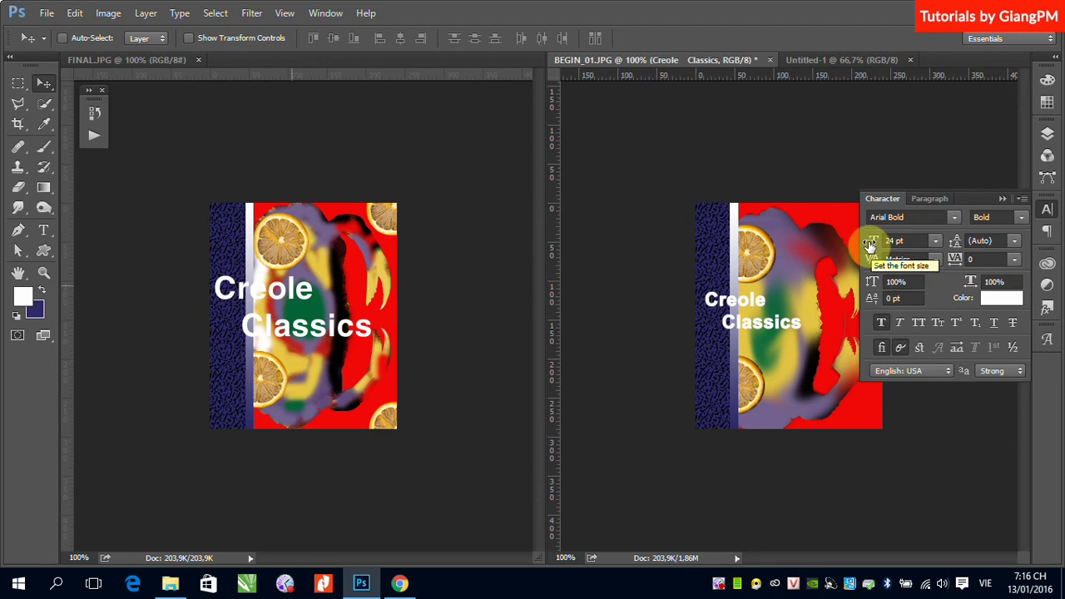
# Scrub the title's font size in the Character panel to 39 pt, then collapse the panel
pyautogui.moveTo(871, 245); pyautogui.dragTo(903, 244)
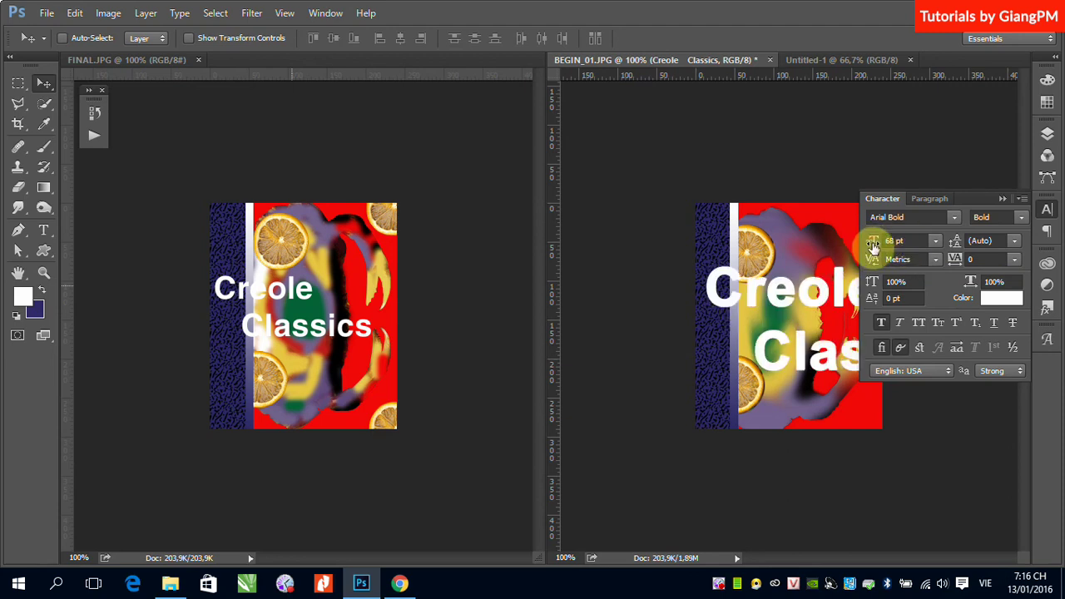
pyautogui.moveTo(874, 247); pyautogui.dragTo(867, 241)
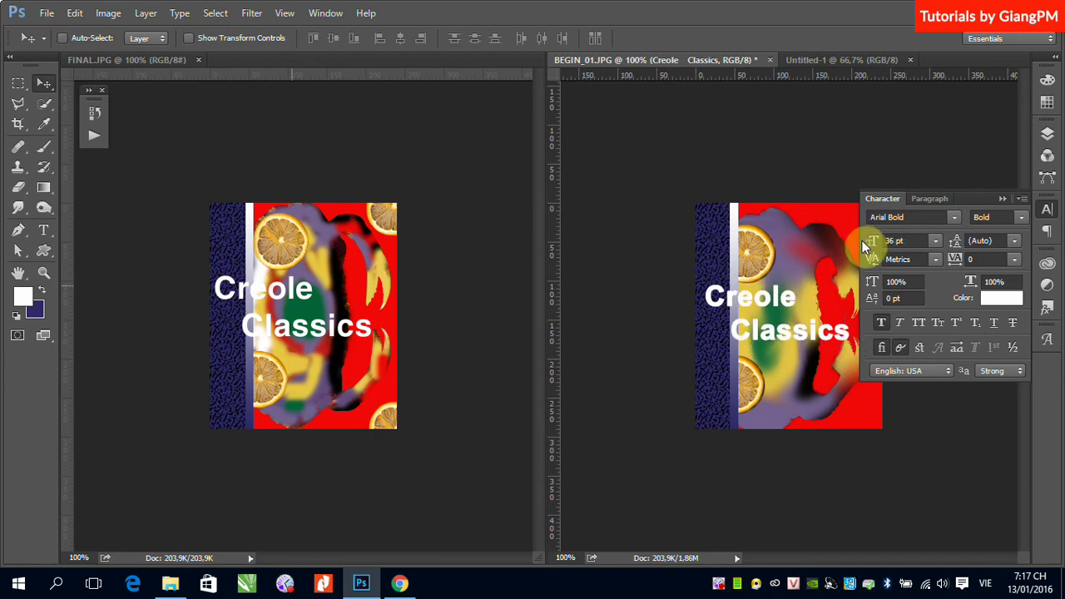
pyautogui.moveTo(871, 242); pyautogui.dragTo(875, 243)
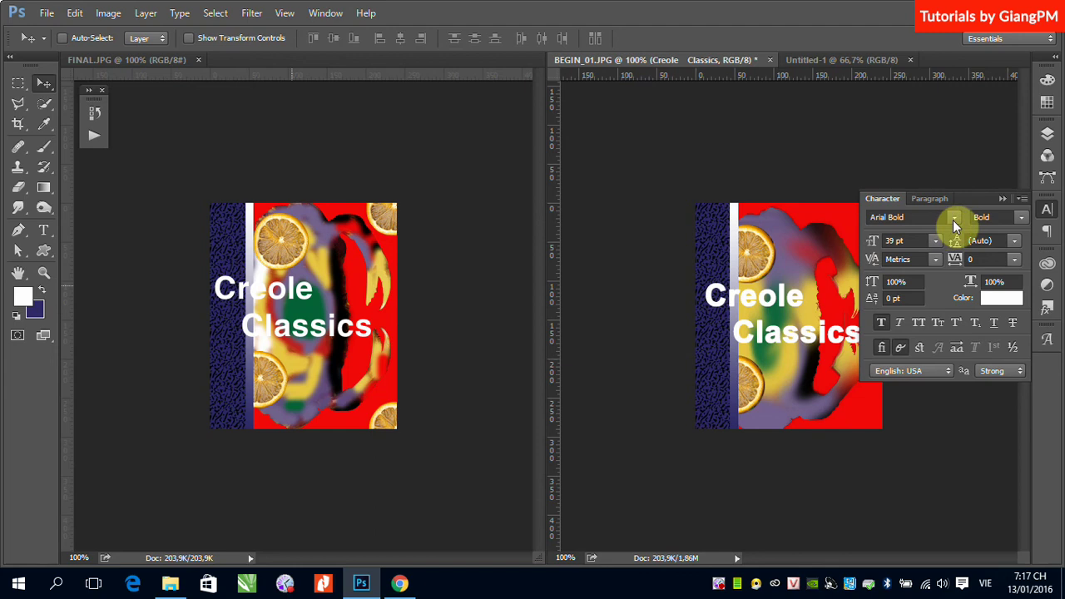
pyautogui.click(1001, 201)
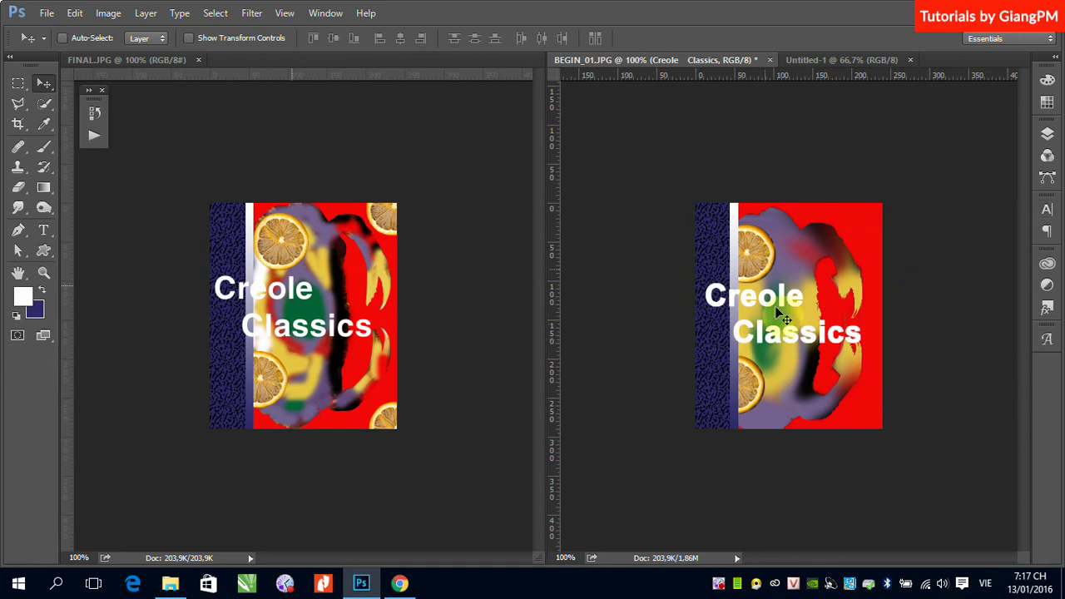
# In the Layers panel, drag Layer 1 below Layer 2, just above Background
pyautogui.click(1047, 135)
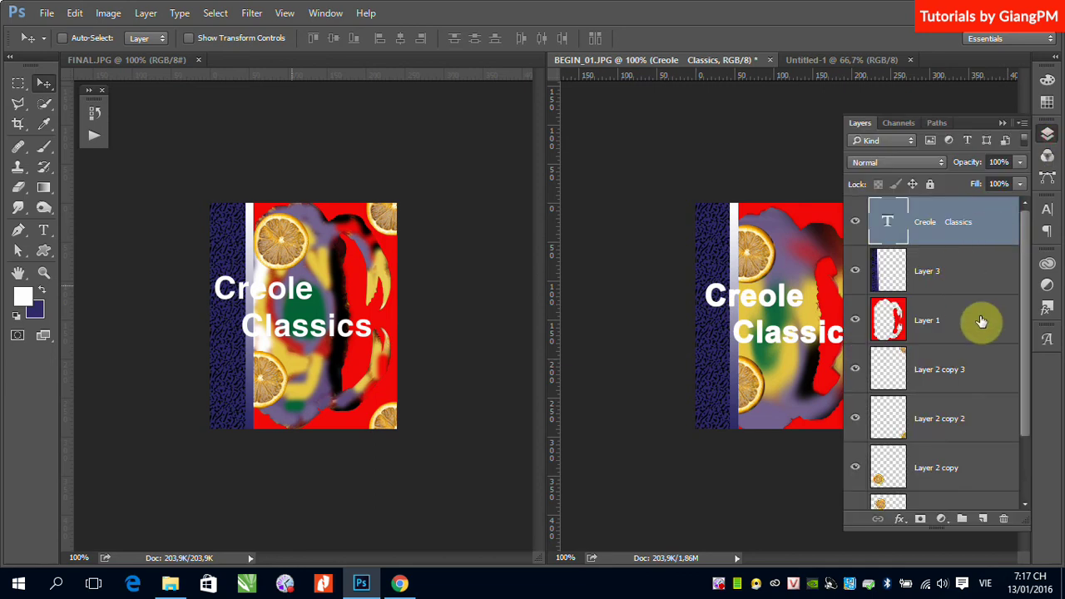
pyautogui.moveTo(982, 322)
pyautogui.mouseDown()
pyautogui.moveTo(983, 456)
pyautogui.moveTo(980, 446)
pyautogui.mouseUp()
pyautogui.scroll(-1, 1026, 391)
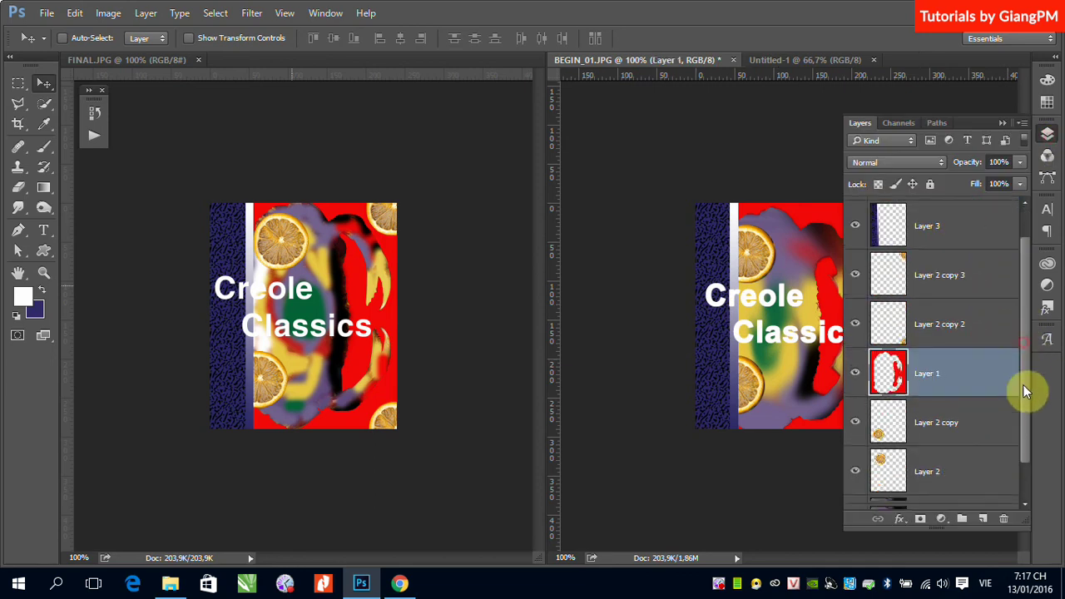
pyautogui.scroll(-1, 1025, 392)
pyautogui.moveTo(970, 357); pyautogui.dragTo(951, 464)
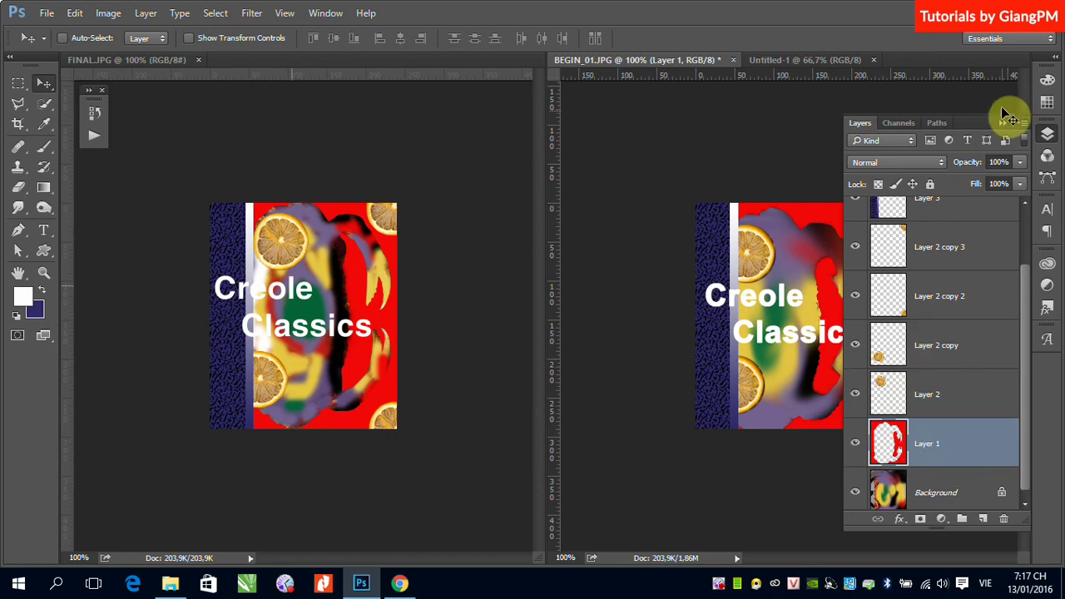
pyautogui.click(1004, 123)
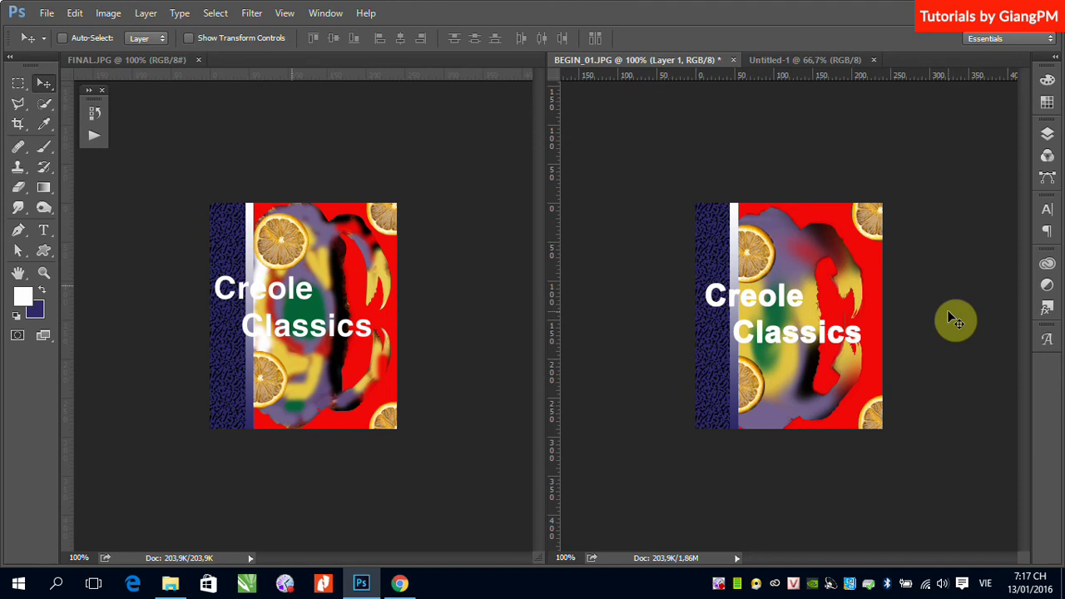
pyautogui.click(824, 239)
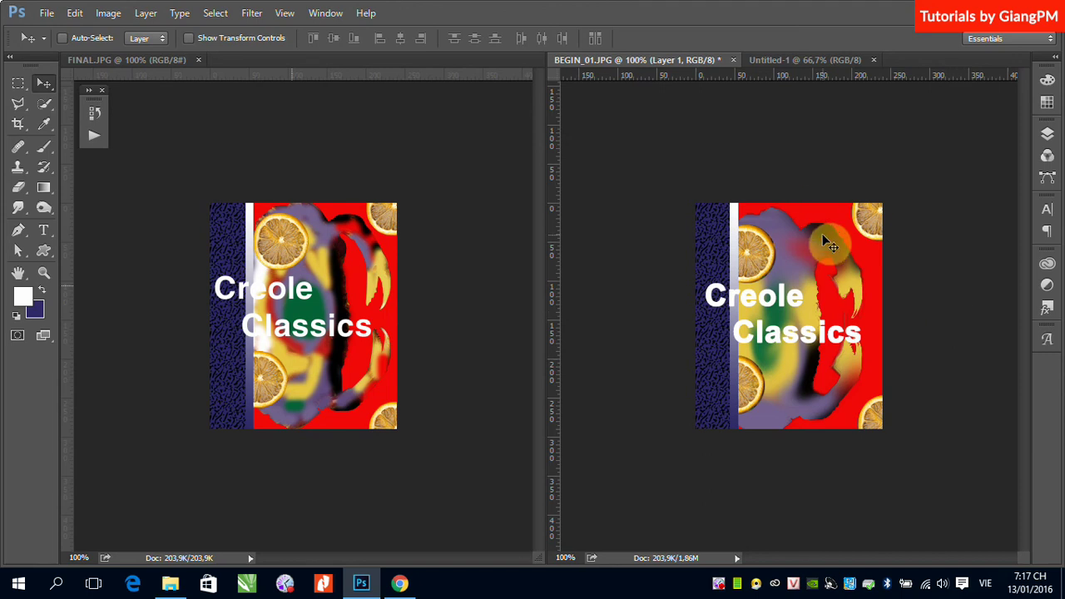